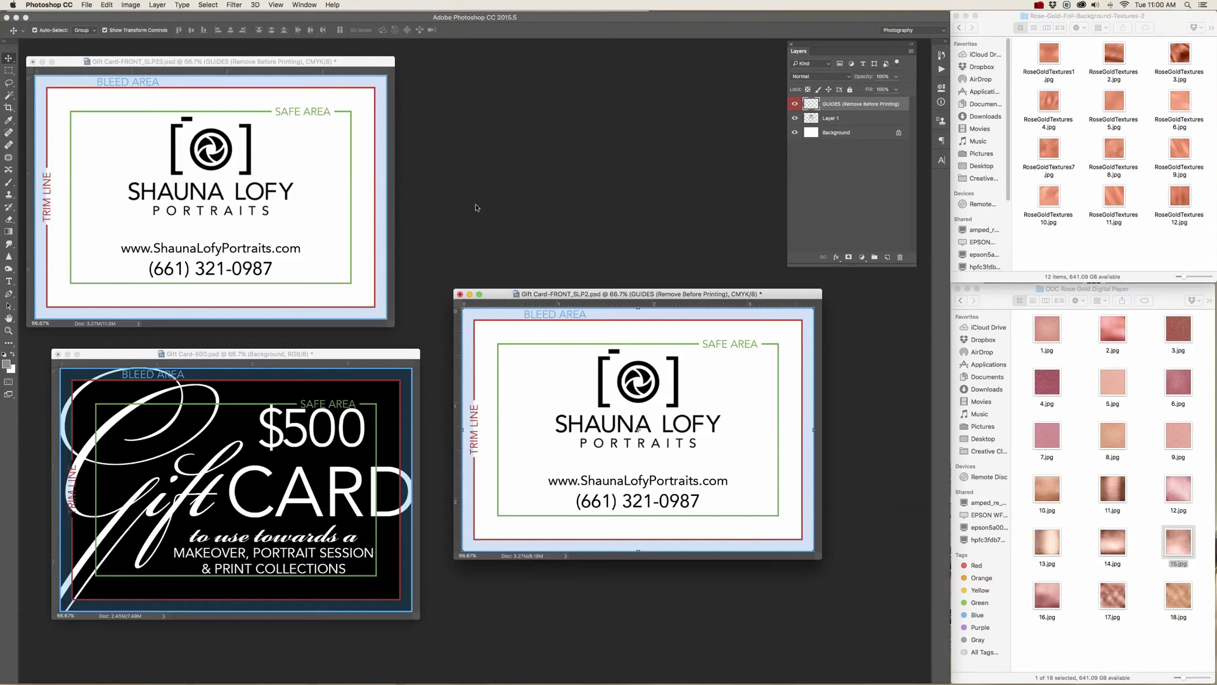
{"action": "left_click", "coordinate": [1064, 258]}
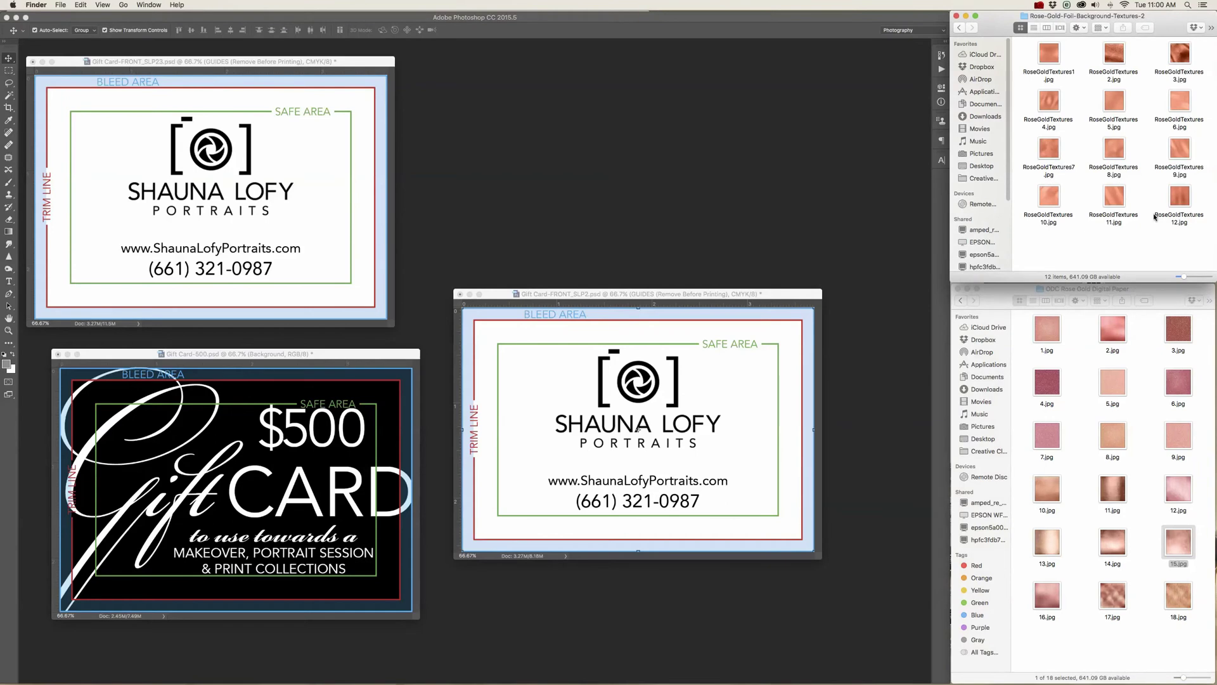
{"action": "mouse_move", "coordinate": [1001, 21]}
{"action": "left_mouse_down"}
{"action": "mouse_move", "coordinate": [757, 21]}
{"action": "mouse_move", "coordinate": [1021, 21]}
{"action": "mouse_move", "coordinate": [997, 21]}
{"action": "left_mouse_up"}
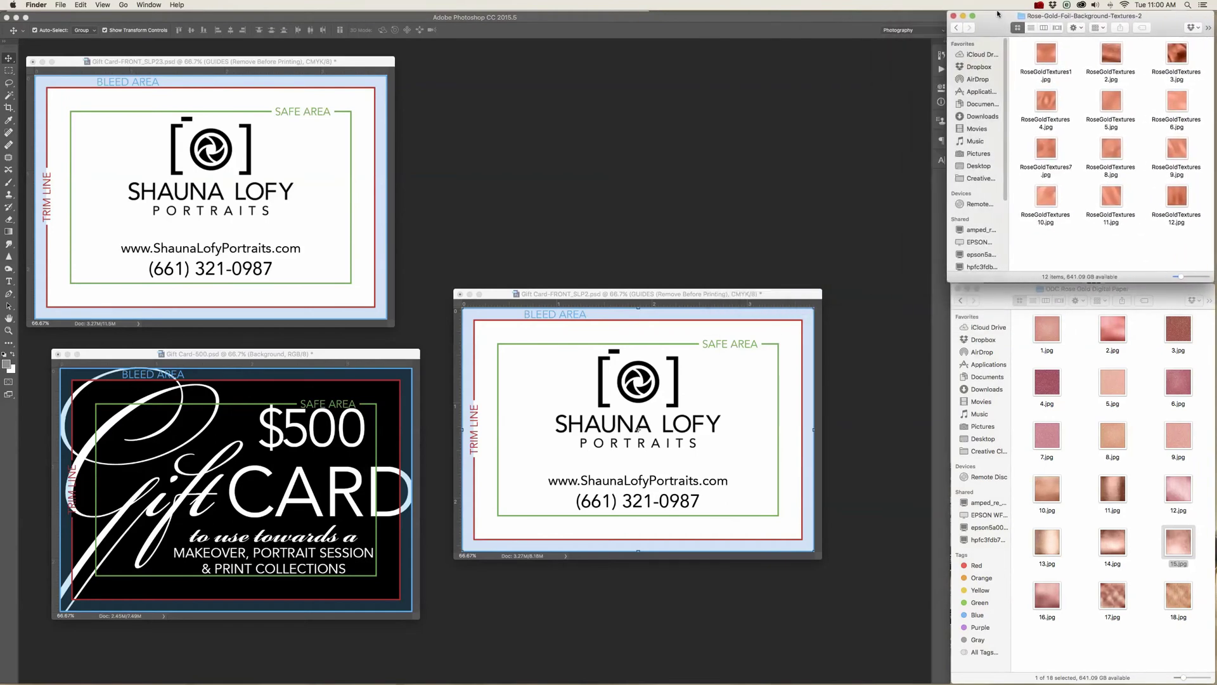
{"action": "left_click", "coordinate": [1024, 309]}
{"action": "mouse_move", "coordinate": [1023, 309]}
{"action": "left_mouse_down"}
{"action": "mouse_move", "coordinate": [1014, 320]}
{"action": "mouse_move", "coordinate": [1020, 309]}
{"action": "left_mouse_up"}
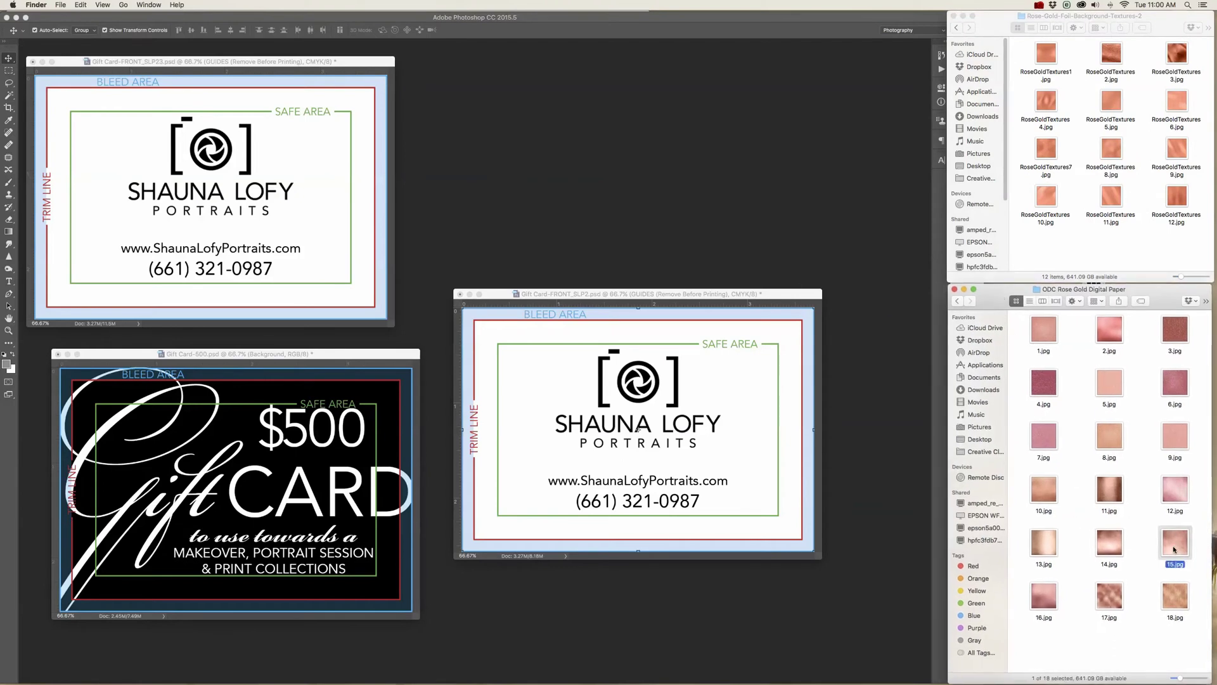
Place the 15.jpg rose gold texture in Gift Card-FRONT_SLP2.psd and move its layer directly below Layer 1
{"action": "left_click_drag", "start_coordinate": [1176, 546], "coordinate": [530, 384]}
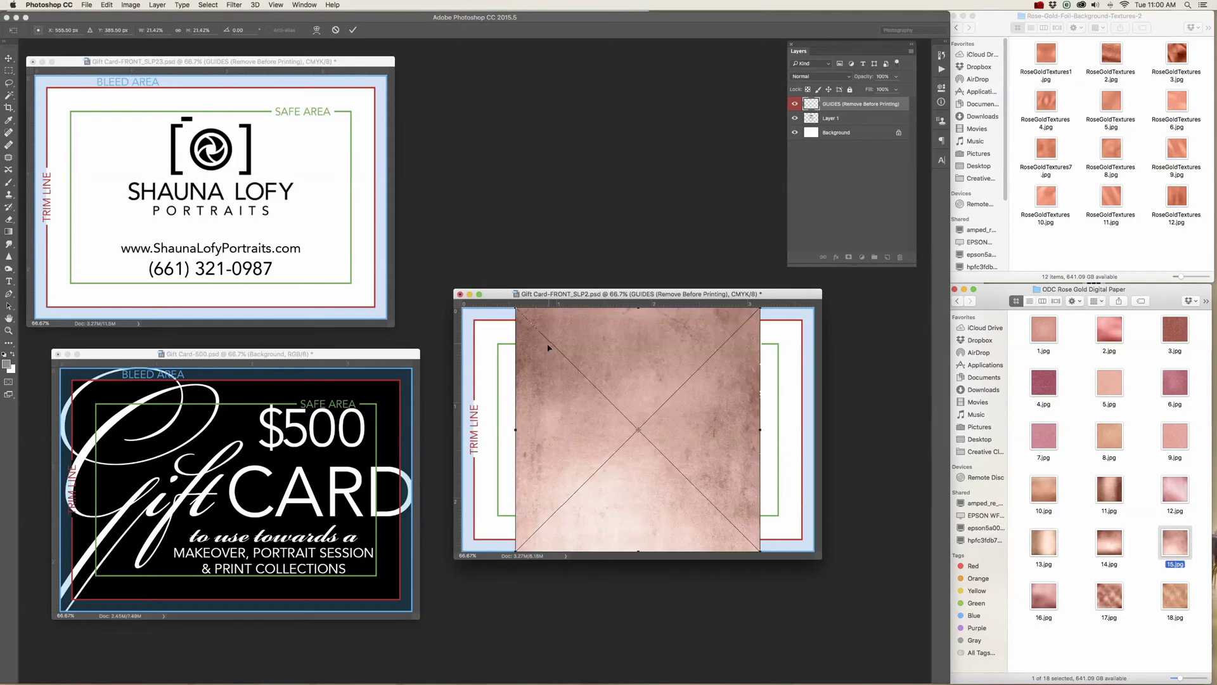
{"action": "left_click_drag", "start_coordinate": [821, 557], "coordinate": [872, 624]}
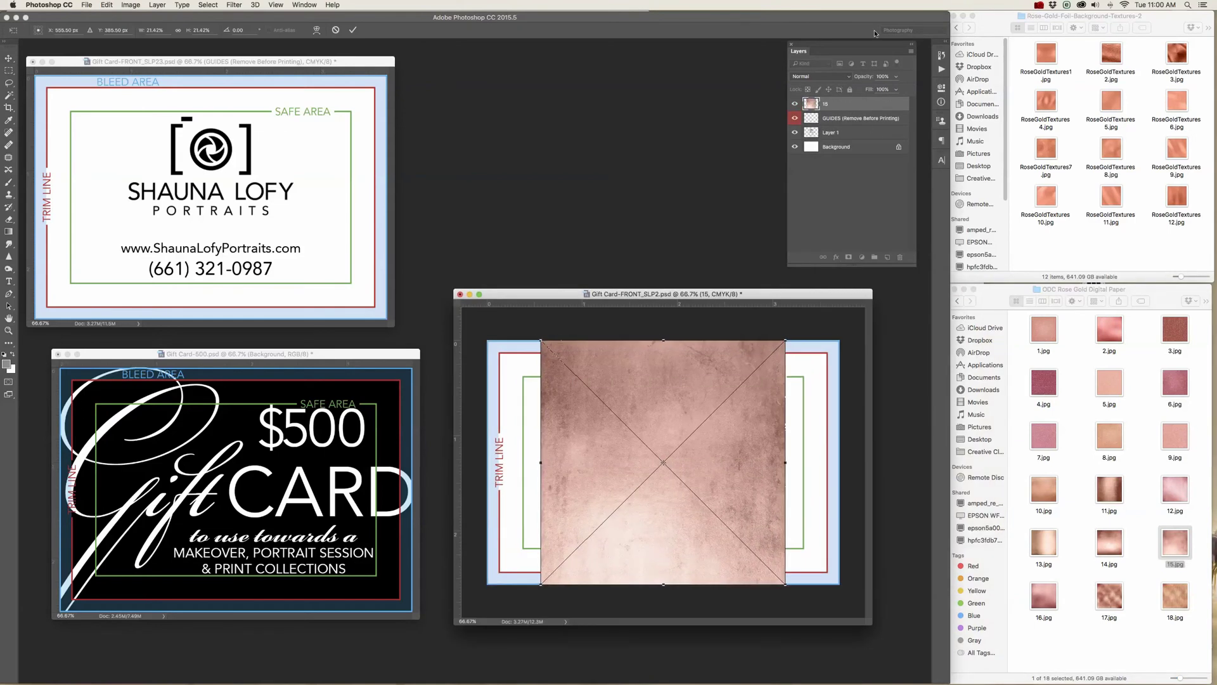
{"action": "key", "text": "Return"}
{"action": "left_click_drag", "start_coordinate": [856, 104], "coordinate": [878, 138]}
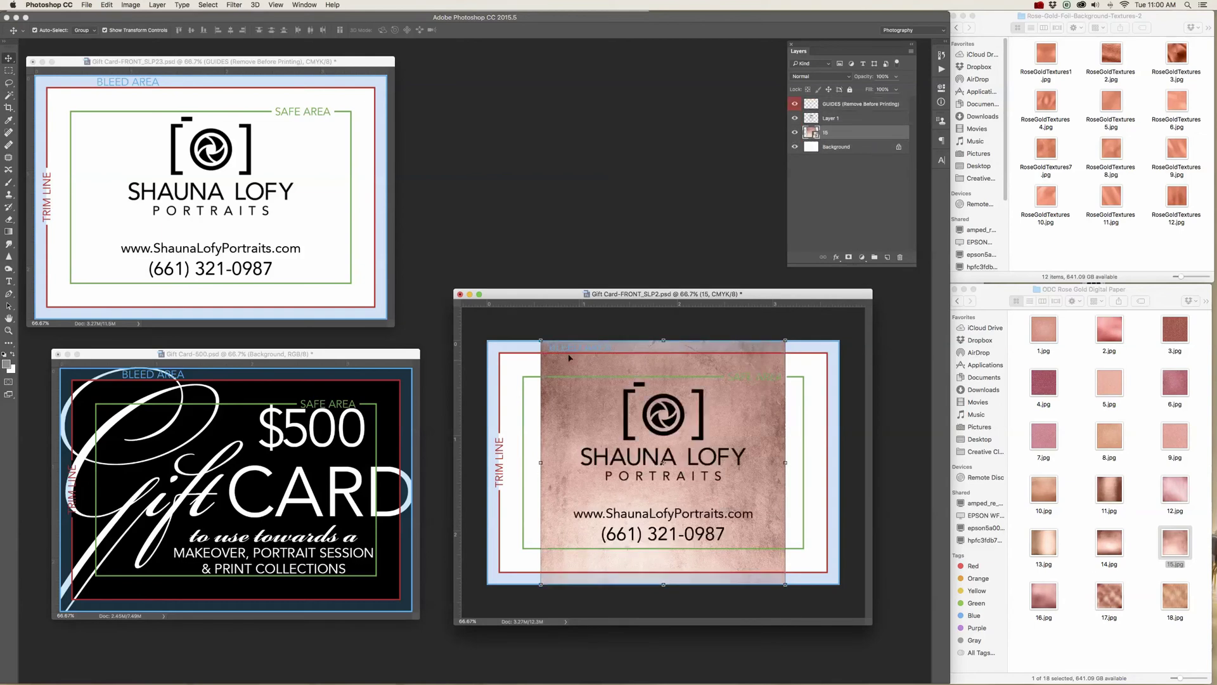
Enlarge the placed texture to about 31% so it covers the whole card out to the bleed area
{"action": "left_click_drag", "start_coordinate": [541, 341], "coordinate": [485, 285]}
{"action": "left_click_drag", "start_coordinate": [785, 584], "coordinate": [848, 637]}
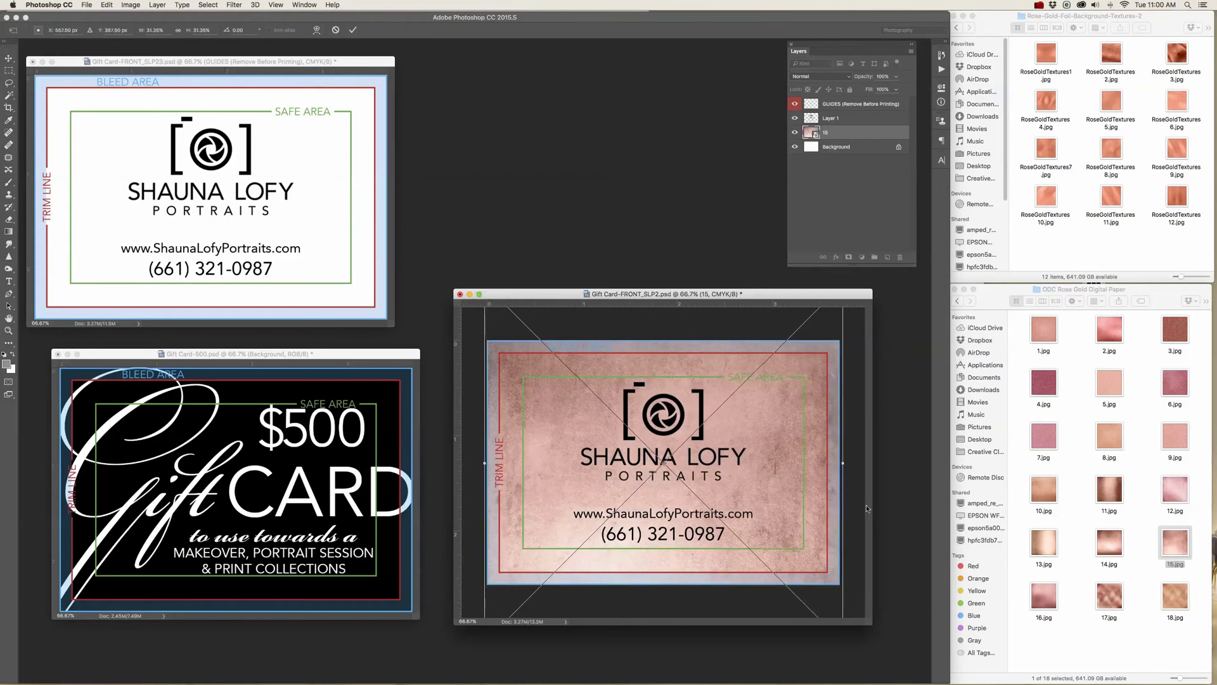
{"action": "key", "text": "Return"}
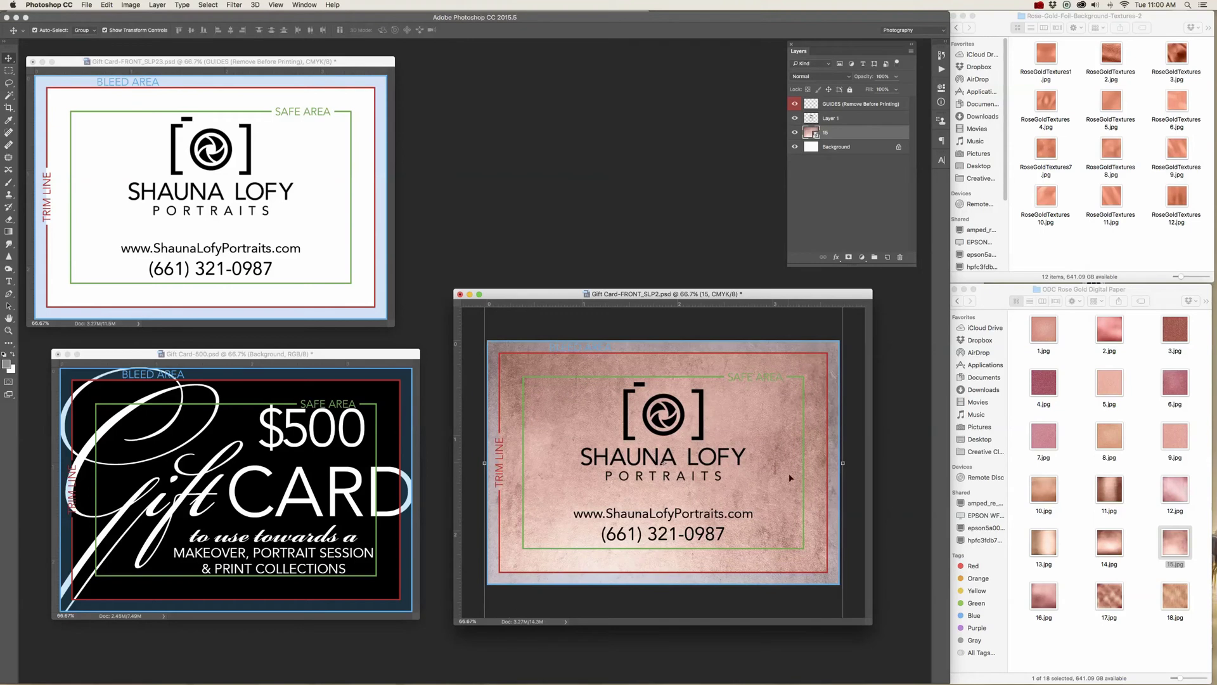
Turn the texture 180° and shift it up until its lower edge meets the card's lower edge
{"action": "left_click_drag", "start_coordinate": [700, 289], "coordinate": [701, 200]}
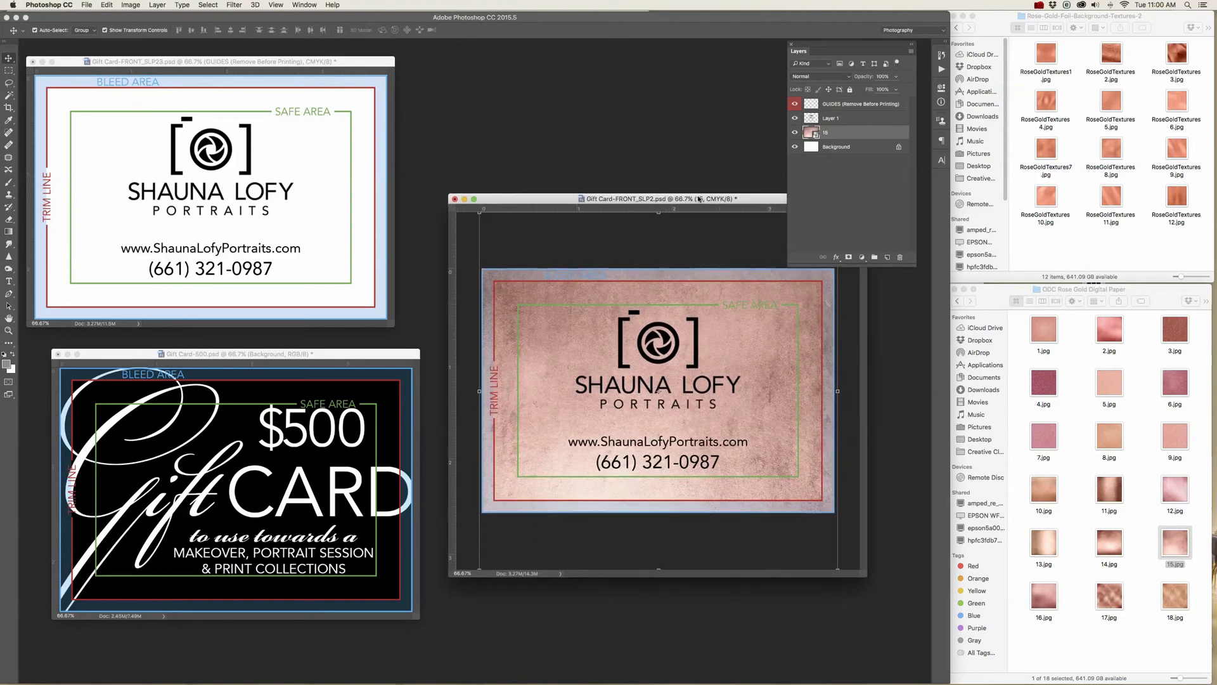
{"action": "left_click_drag", "start_coordinate": [871, 623], "coordinate": [875, 626]}
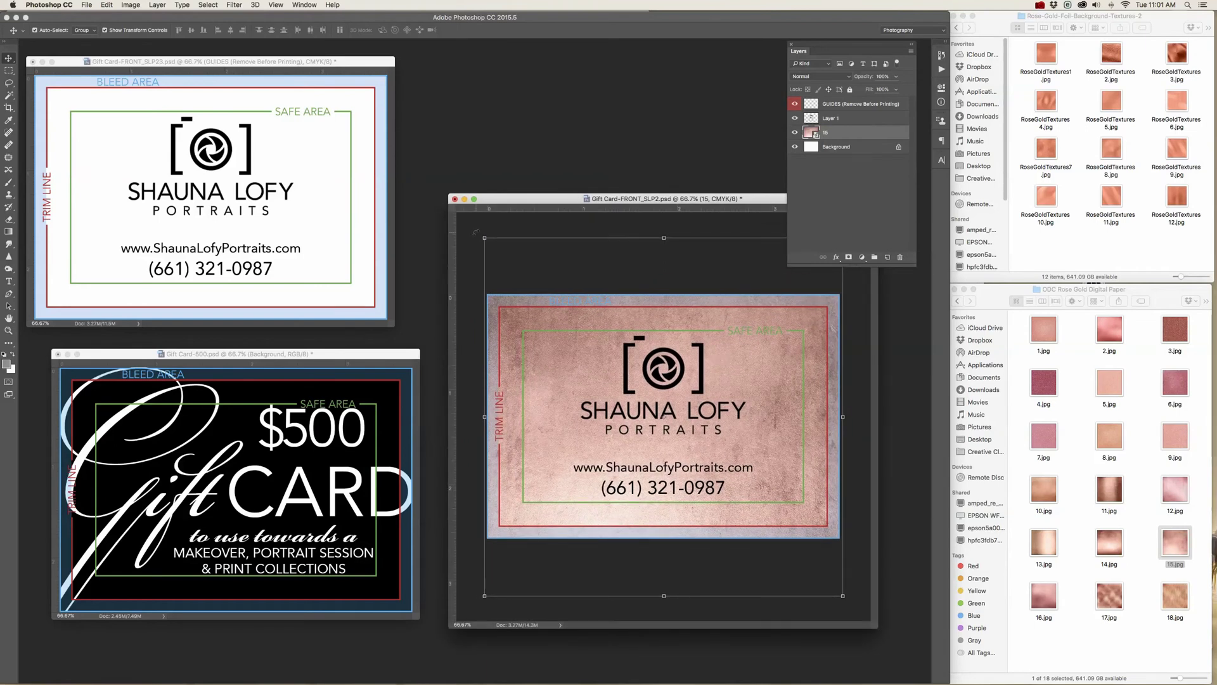
{"action": "key", "text": "super+t"}
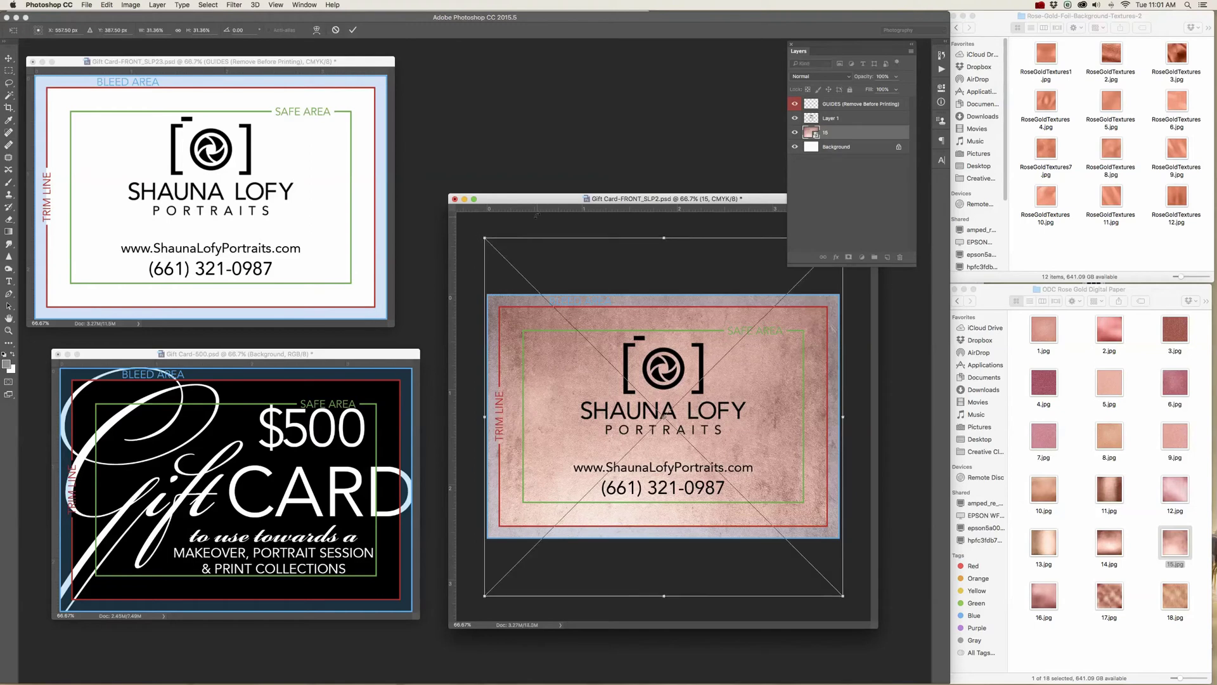
{"action": "left_click", "coordinate": [106, 5]}
{"action": "mouse_move", "coordinate": [129, 207]}
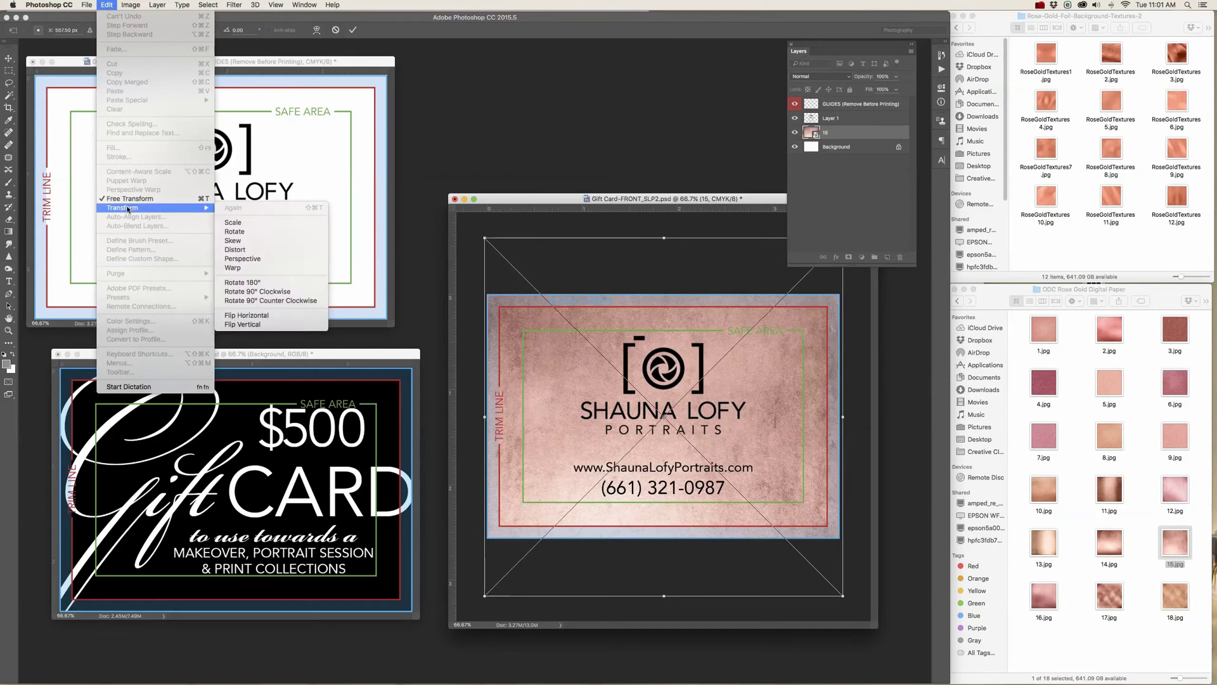
{"action": "left_click", "coordinate": [476, 228]}
{"action": "left_click_drag", "start_coordinate": [571, 222], "coordinate": [846, 438]}
{"action": "left_click_drag", "start_coordinate": [841, 490], "coordinate": [806, 602]}
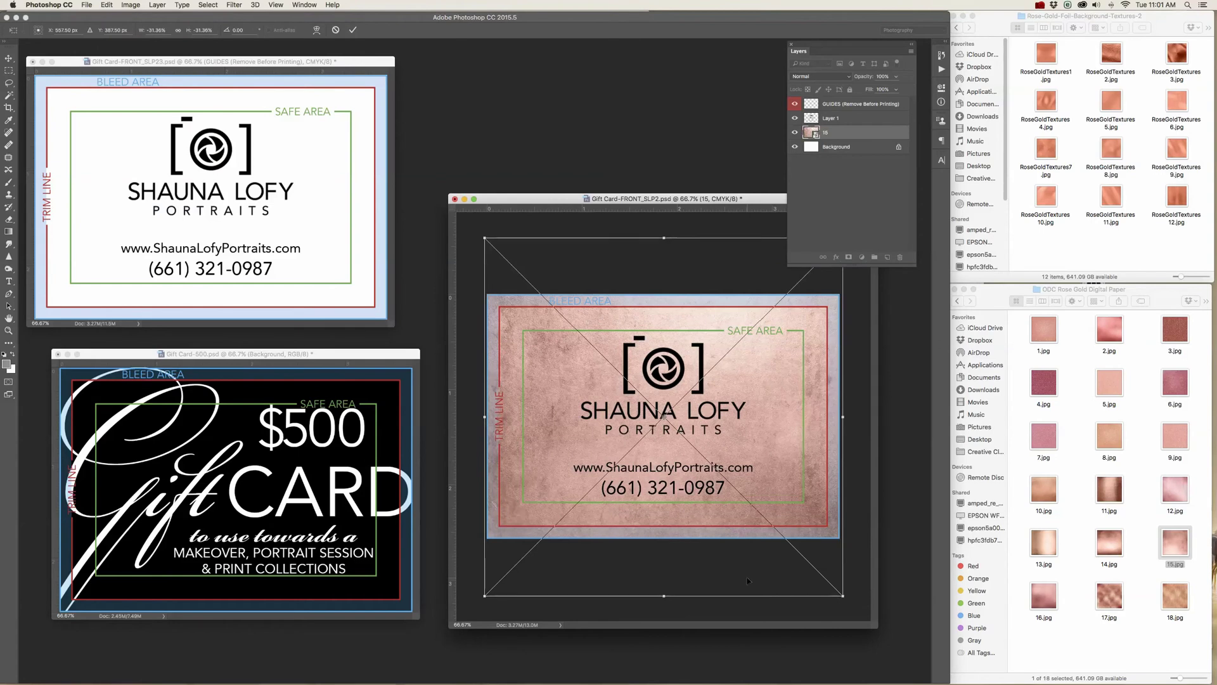
{"action": "left_click_drag", "start_coordinate": [703, 573], "coordinate": [704, 521]}
{"action": "key", "text": "Return"}
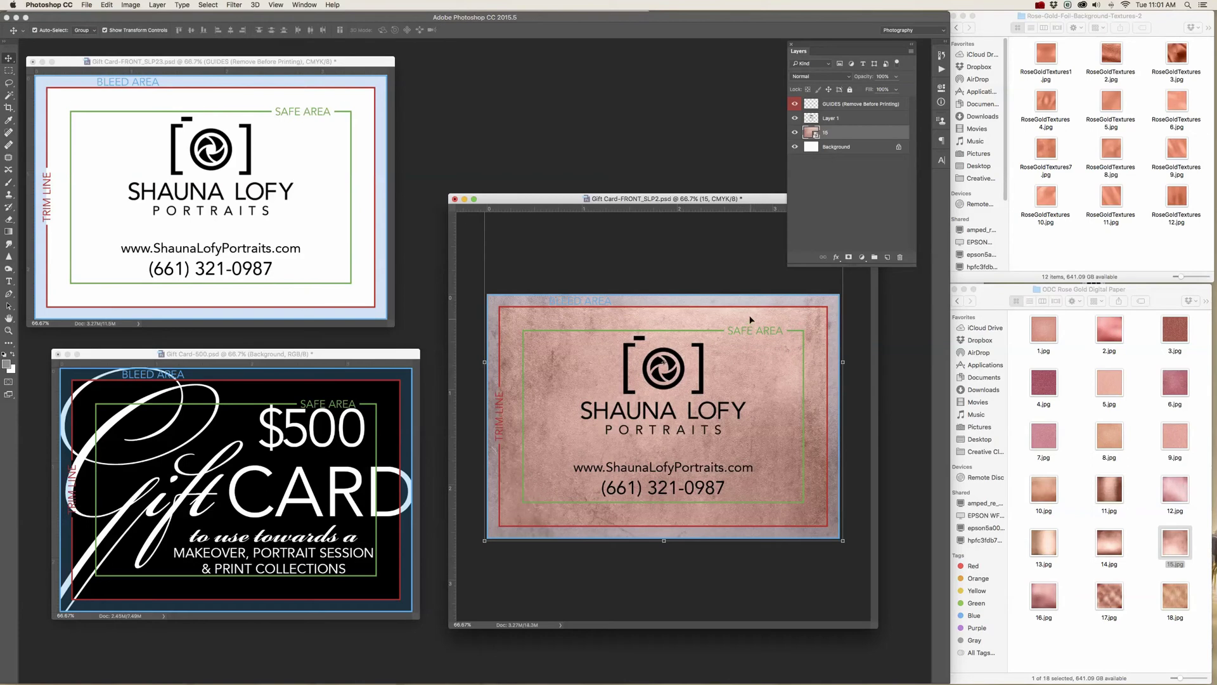
Apply a white (ffffff) Color Overlay at 100% opacity to Layer 1, the logo and contact text
{"action": "left_click", "coordinate": [872, 308]}
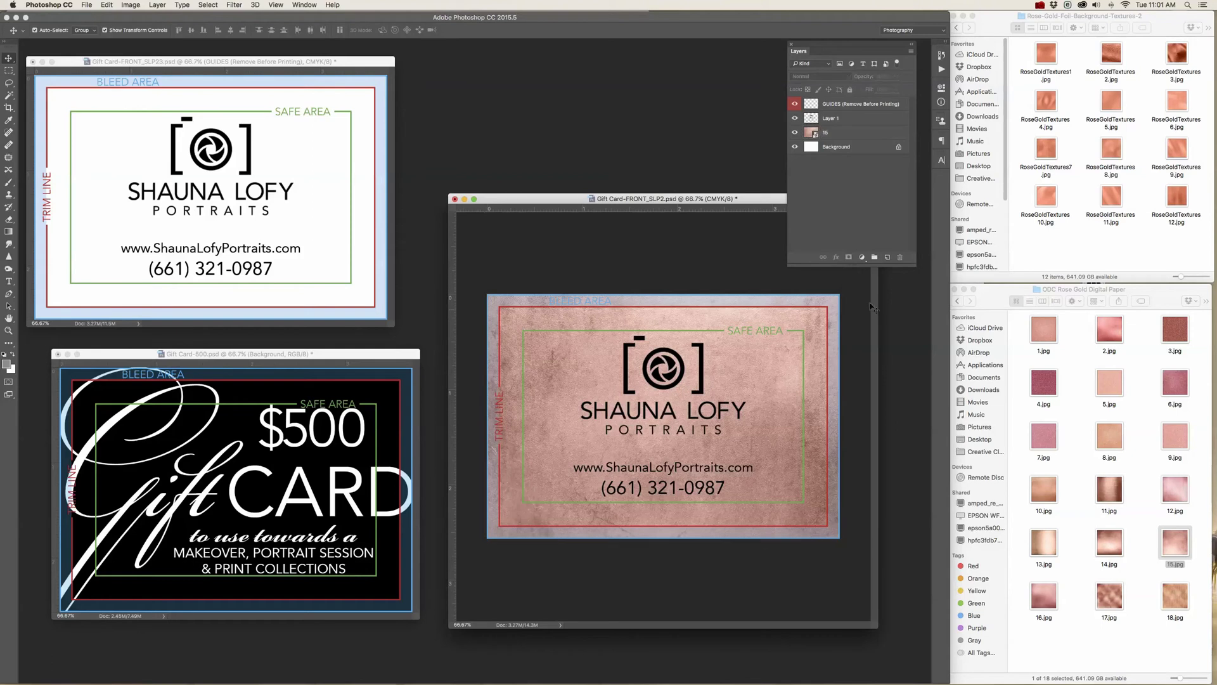
{"action": "left_click", "coordinate": [853, 119]}
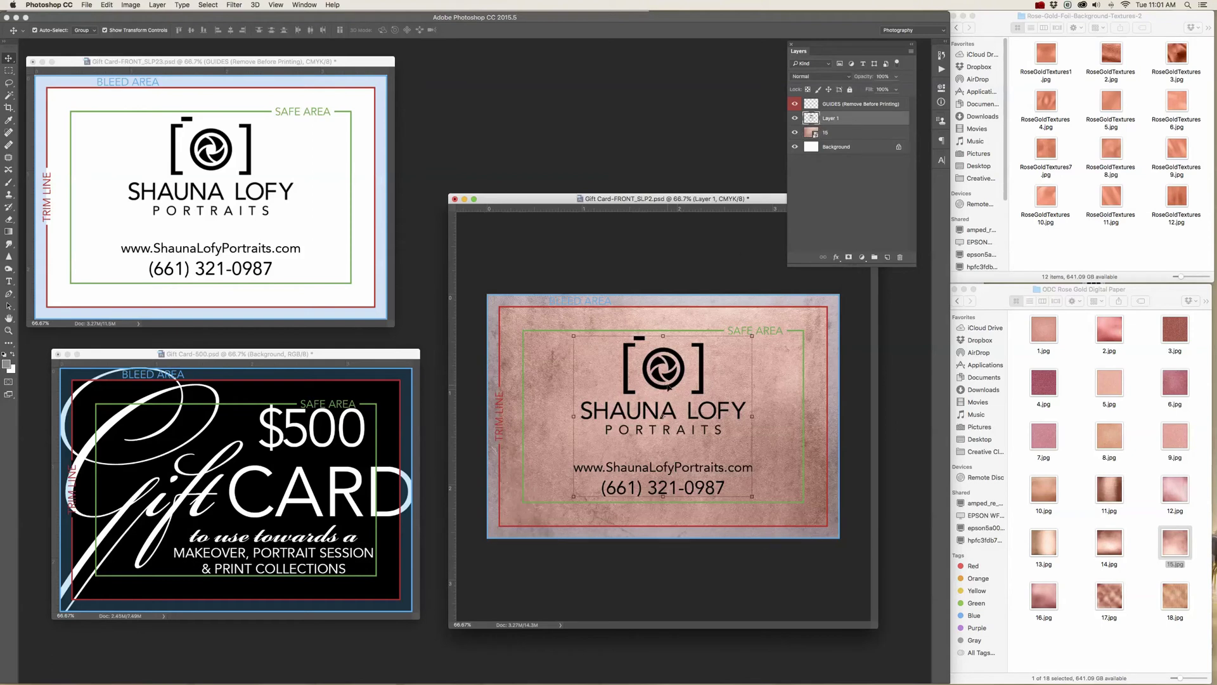
{"action": "double_click", "coordinate": [880, 120]}
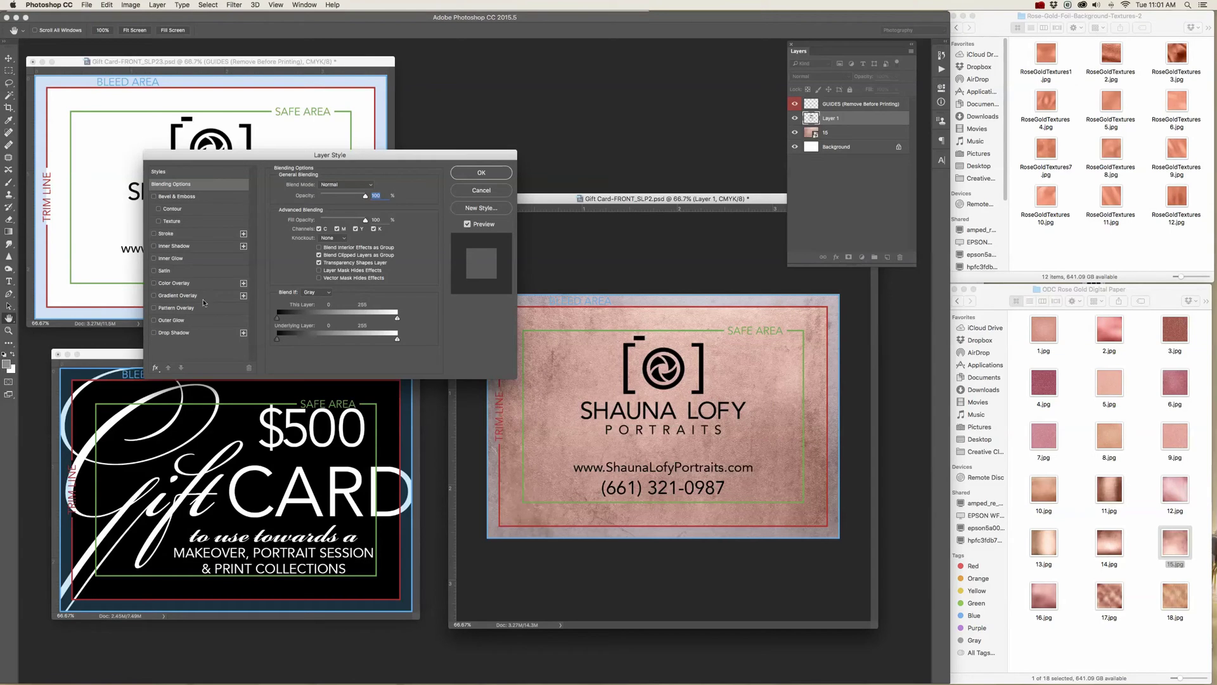
{"action": "left_click", "coordinate": [206, 284]}
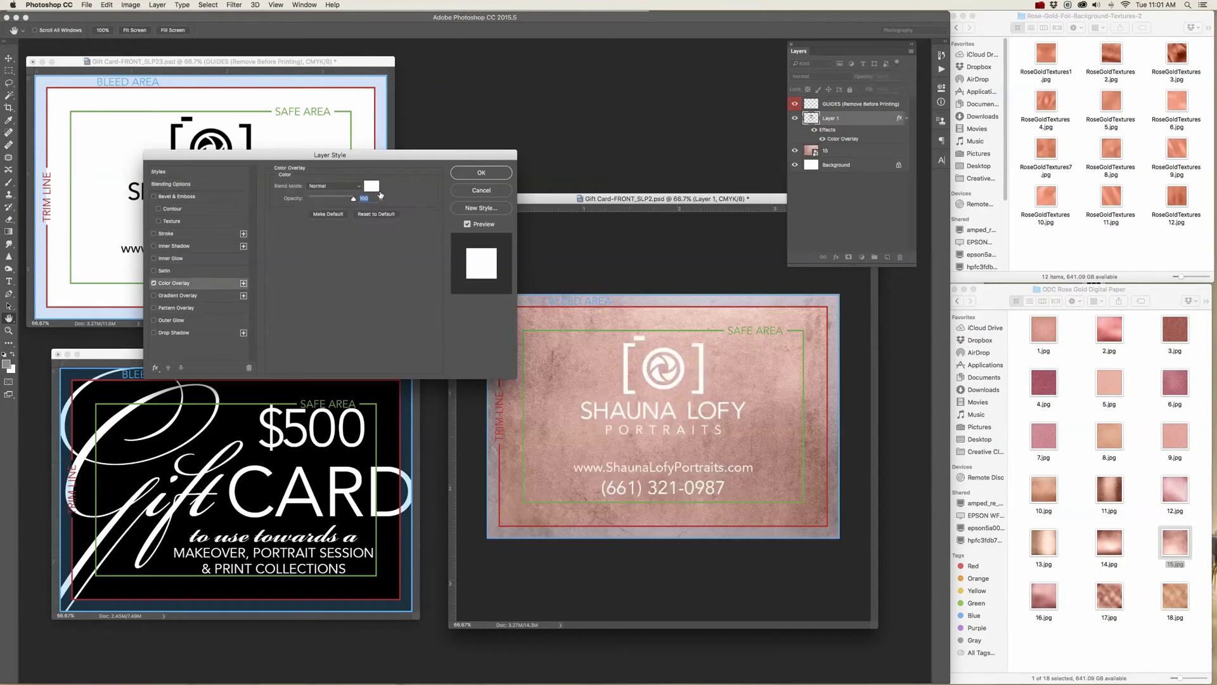
{"action": "left_click", "coordinate": [373, 187]}
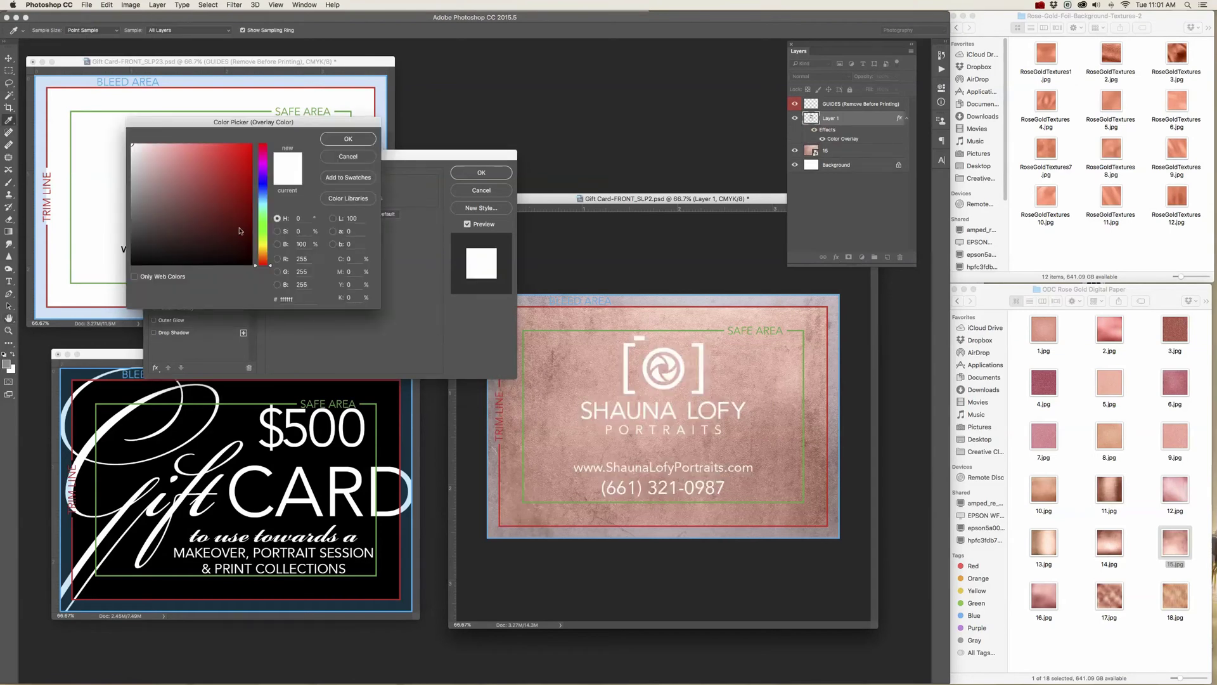
{"action": "left_click", "coordinate": [133, 146]}
{"action": "left_click", "coordinate": [133, 145]}
{"action": "left_click", "coordinate": [132, 144]}
{"action": "left_click", "coordinate": [359, 140]}
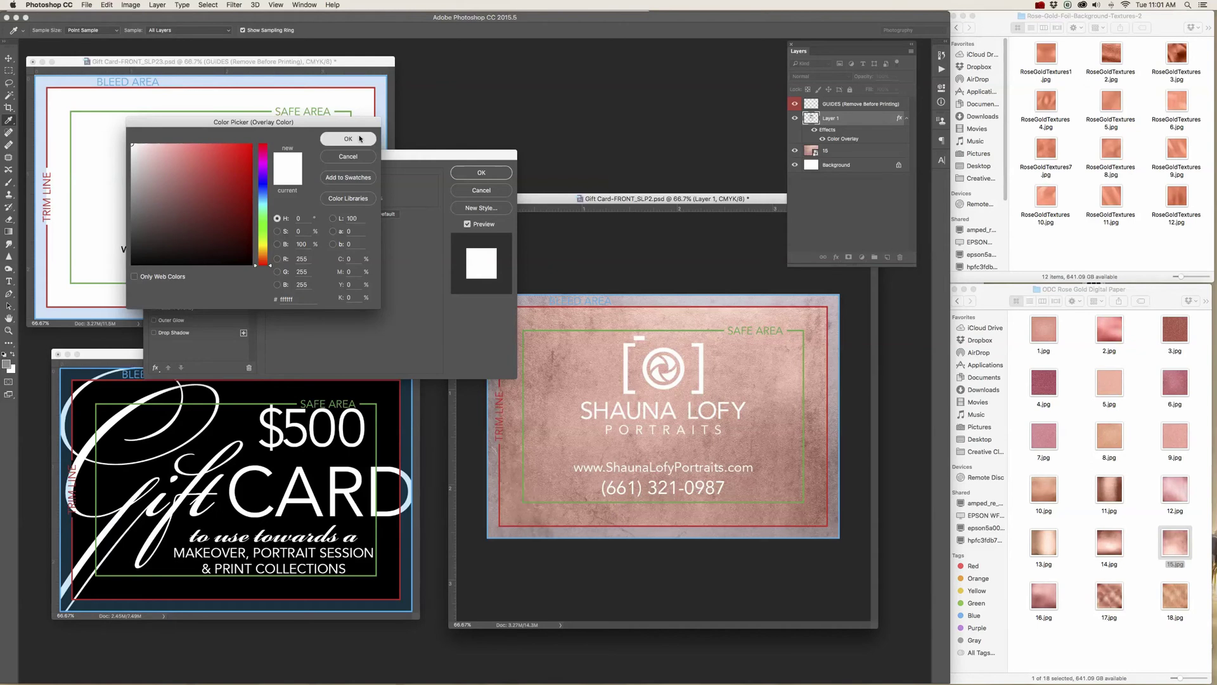
{"action": "left_click", "coordinate": [492, 175]}
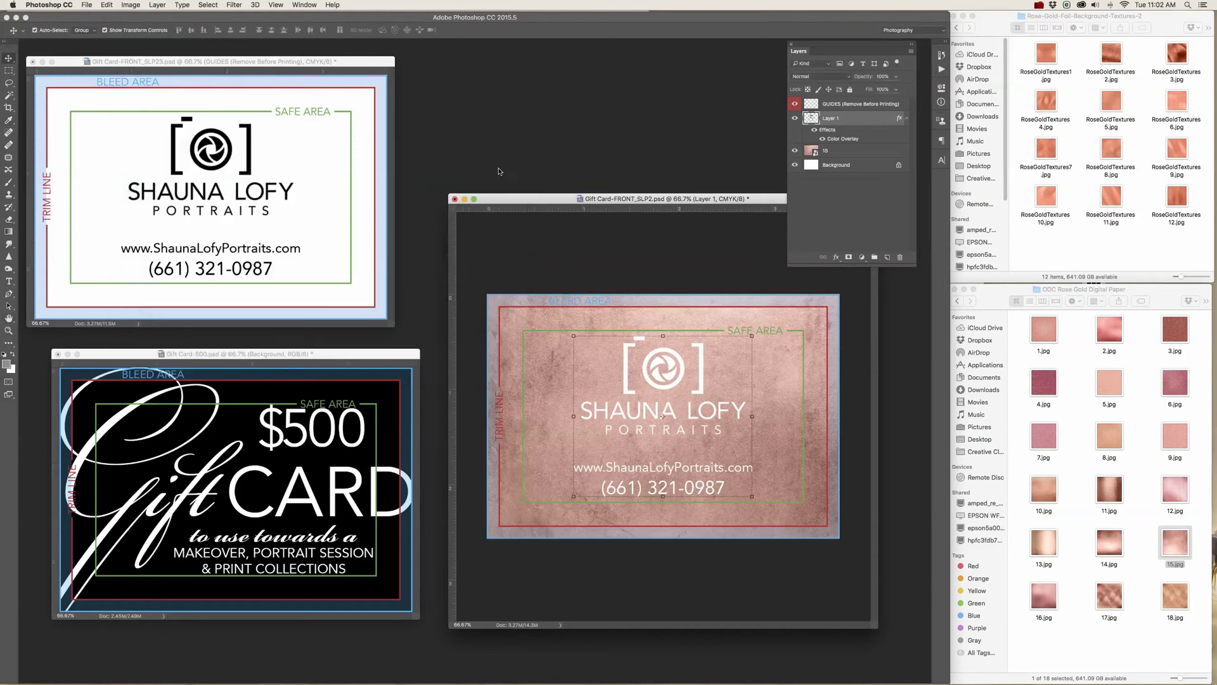
{"action": "left_click", "coordinate": [857, 215]}
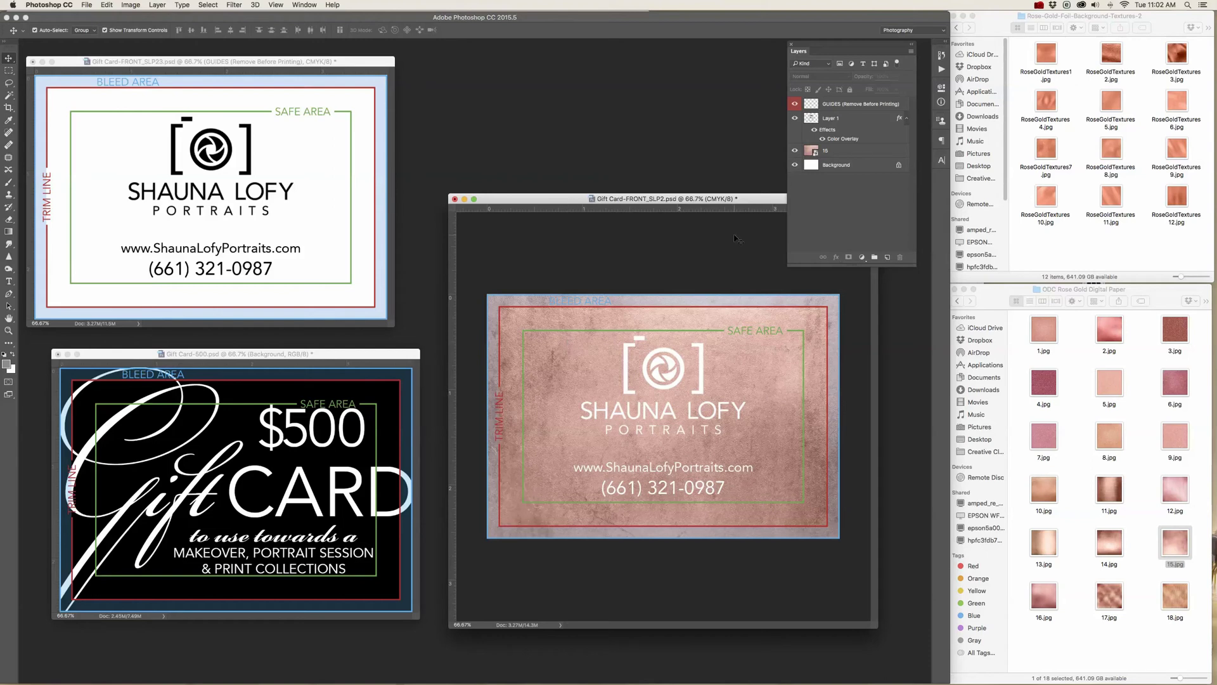
{"action": "left_click", "coordinate": [856, 152]}
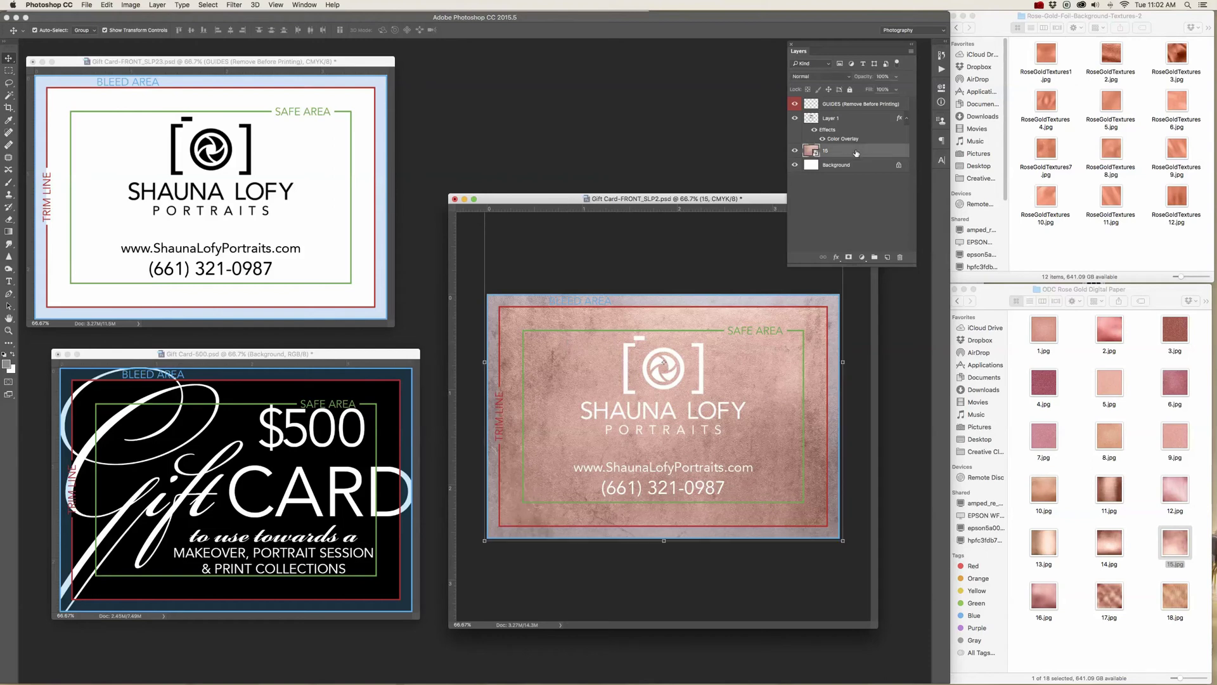
{"action": "left_click", "coordinate": [863, 293]}
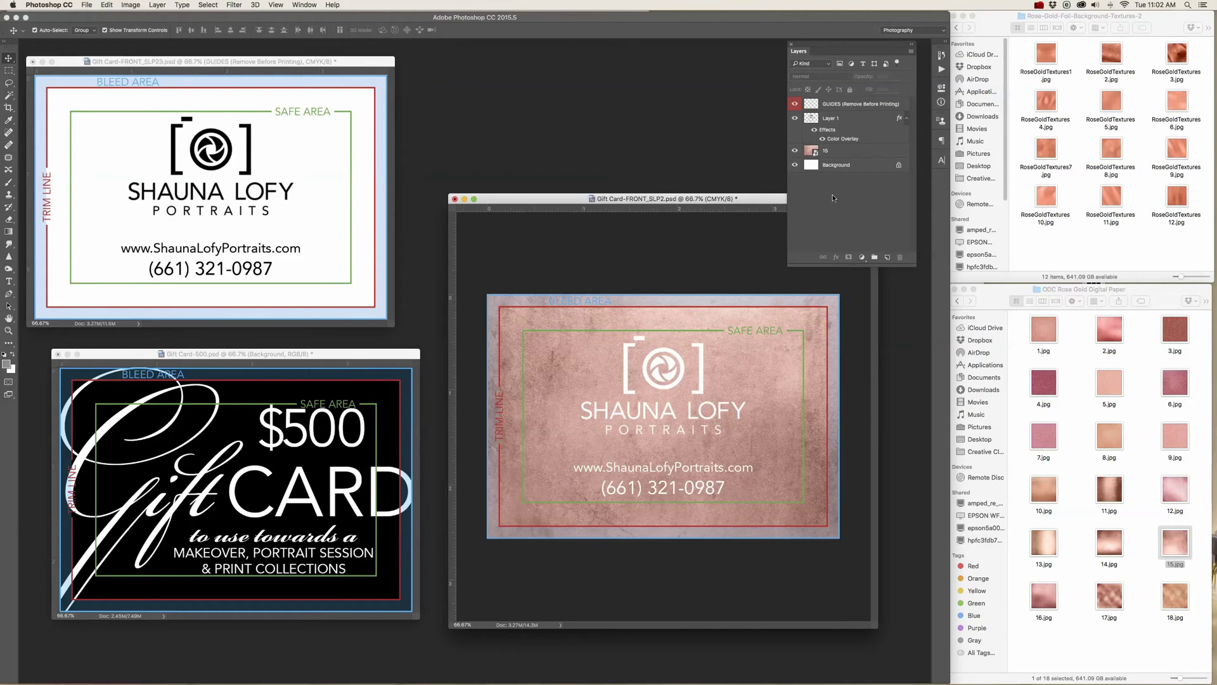
Place the 15.jpg texture in Gift Card-FRONT_SLP23.psd and enlarge it to about 32% to cover the card
{"action": "left_click_drag", "start_coordinate": [1172, 540], "coordinate": [315, 166]}
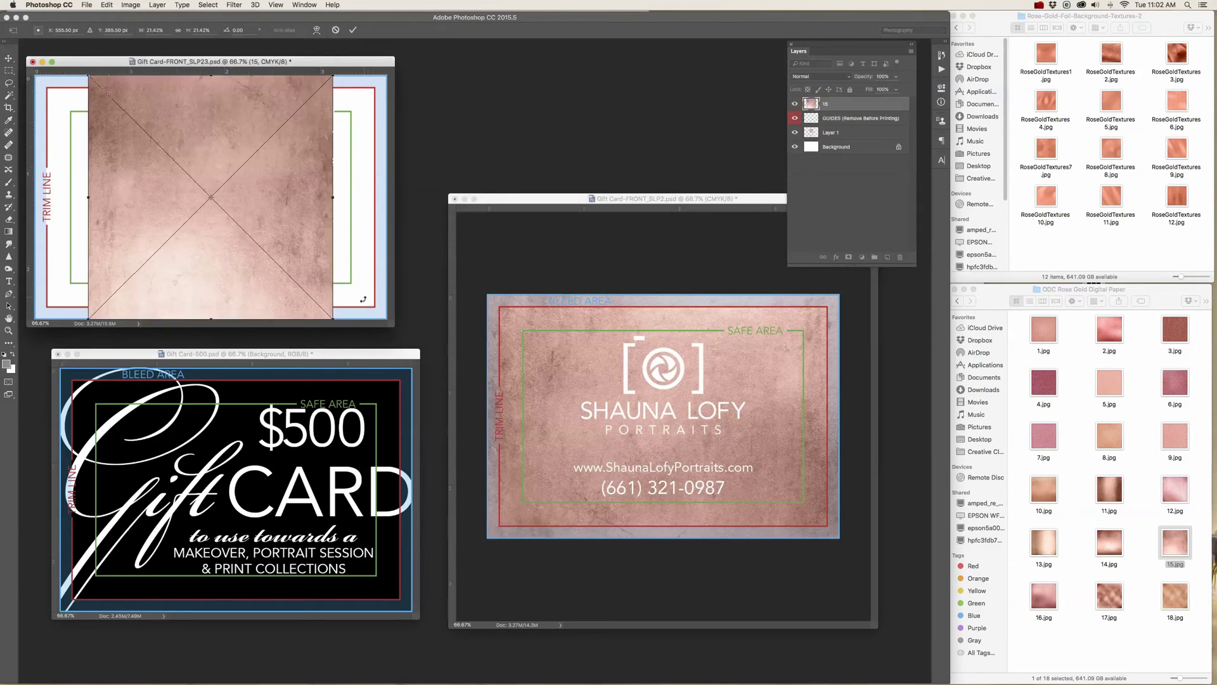
{"action": "left_click_drag", "start_coordinate": [334, 317], "coordinate": [499, 501]}
{"action": "left_click_drag", "start_coordinate": [140, 163], "coordinate": [82, 104]}
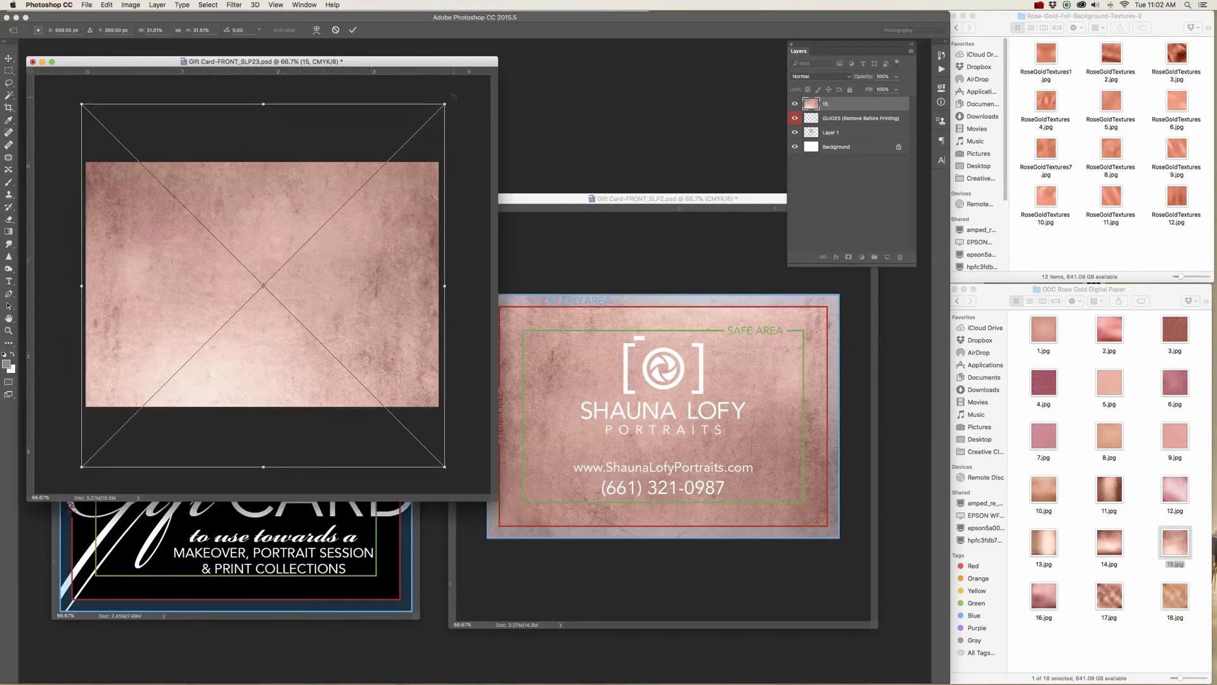
Turn the texture 180°, aligned to the card's lower edge, and move its layer directly below Layer 1
{"action": "left_click_drag", "start_coordinate": [450, 98], "coordinate": [121, 404]}
{"action": "left_click_drag", "start_coordinate": [260, 449], "coordinate": [258, 394]}
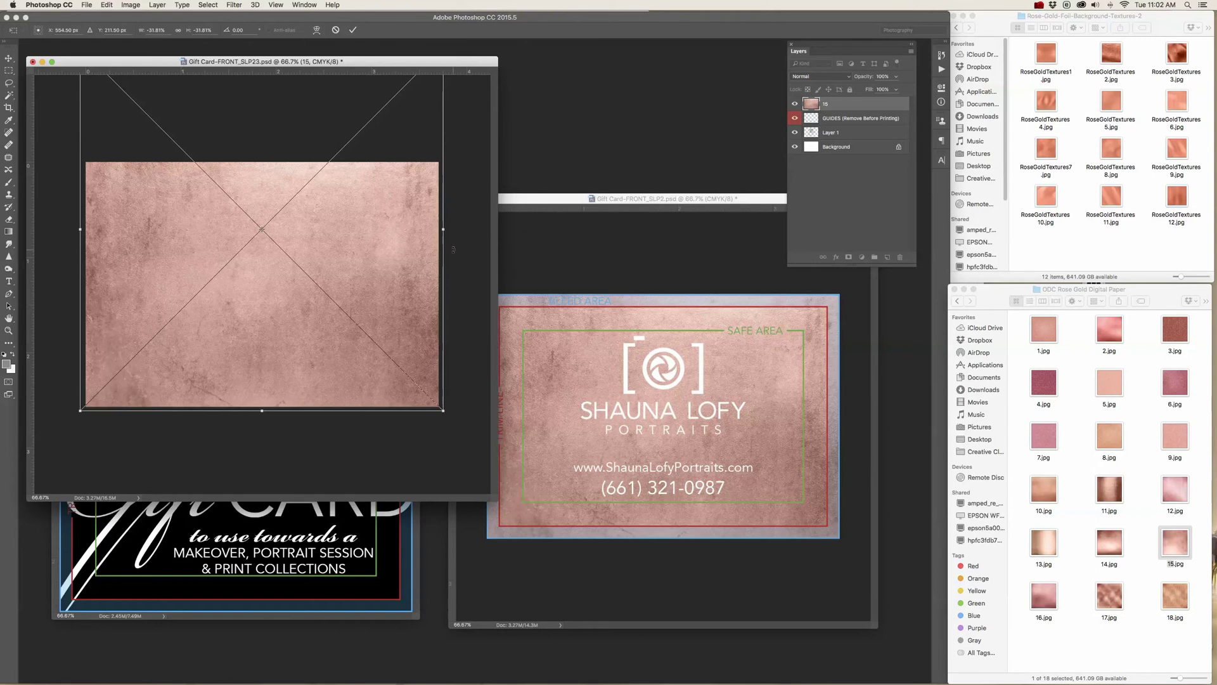
{"action": "key", "text": "Return"}
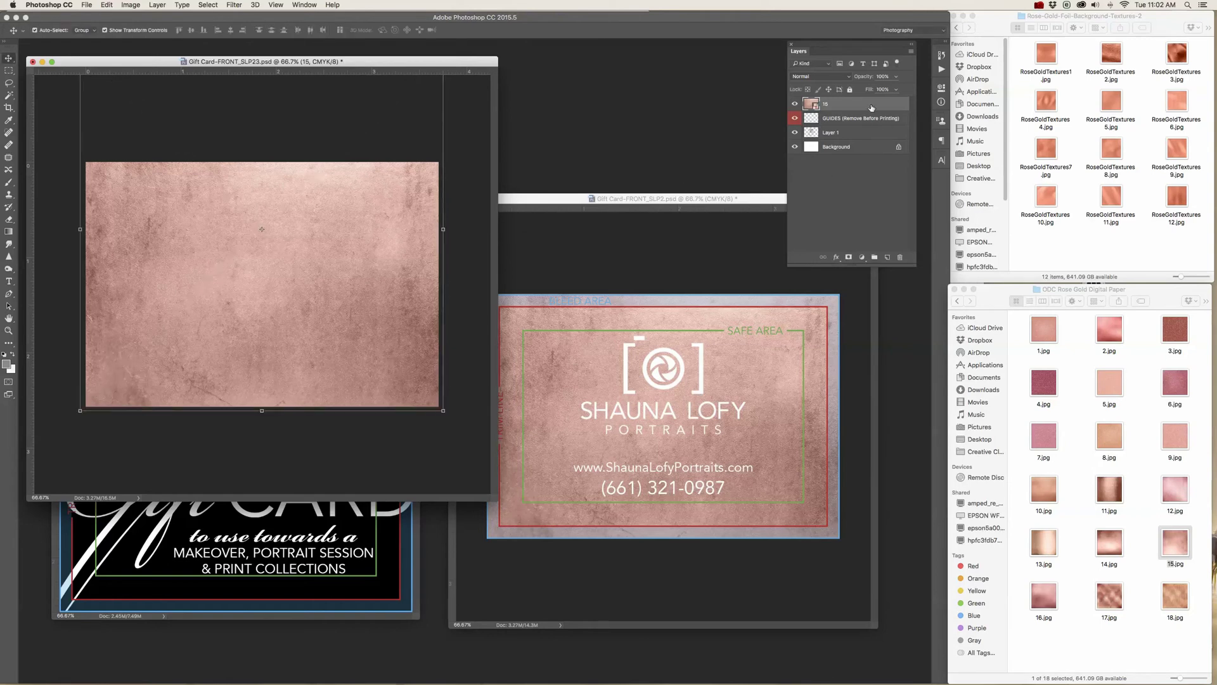
{"action": "left_click_drag", "start_coordinate": [873, 106], "coordinate": [885, 144]}
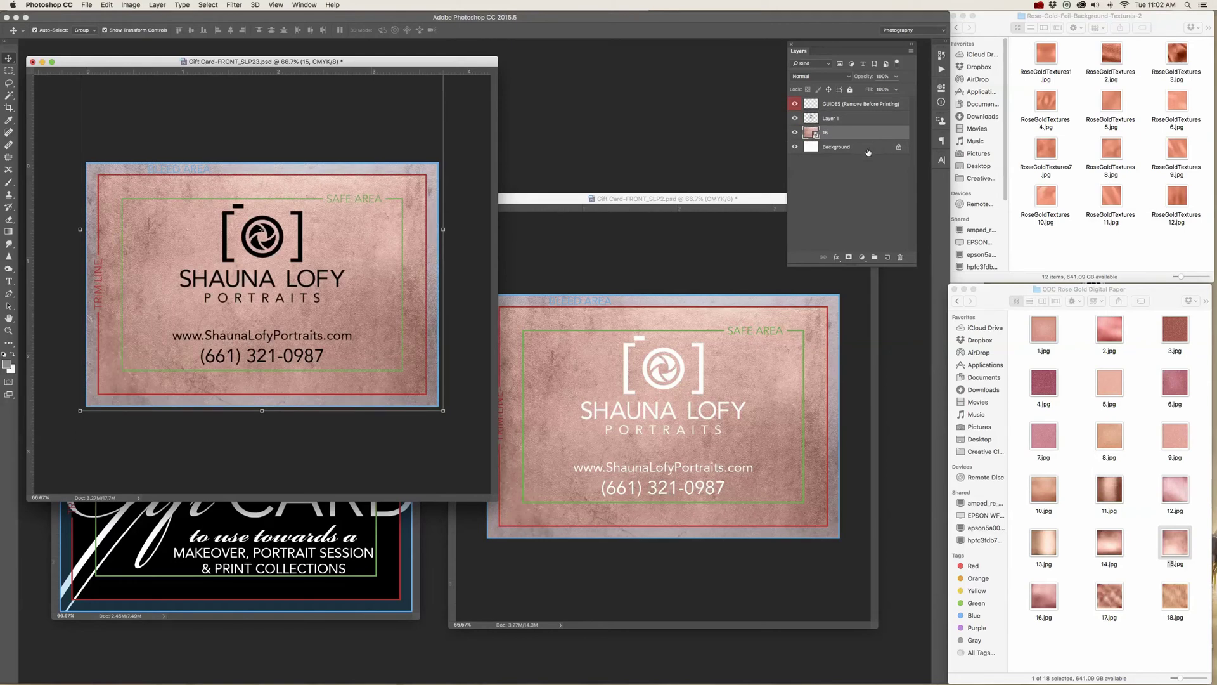
{"action": "left_click", "coordinate": [848, 118]}
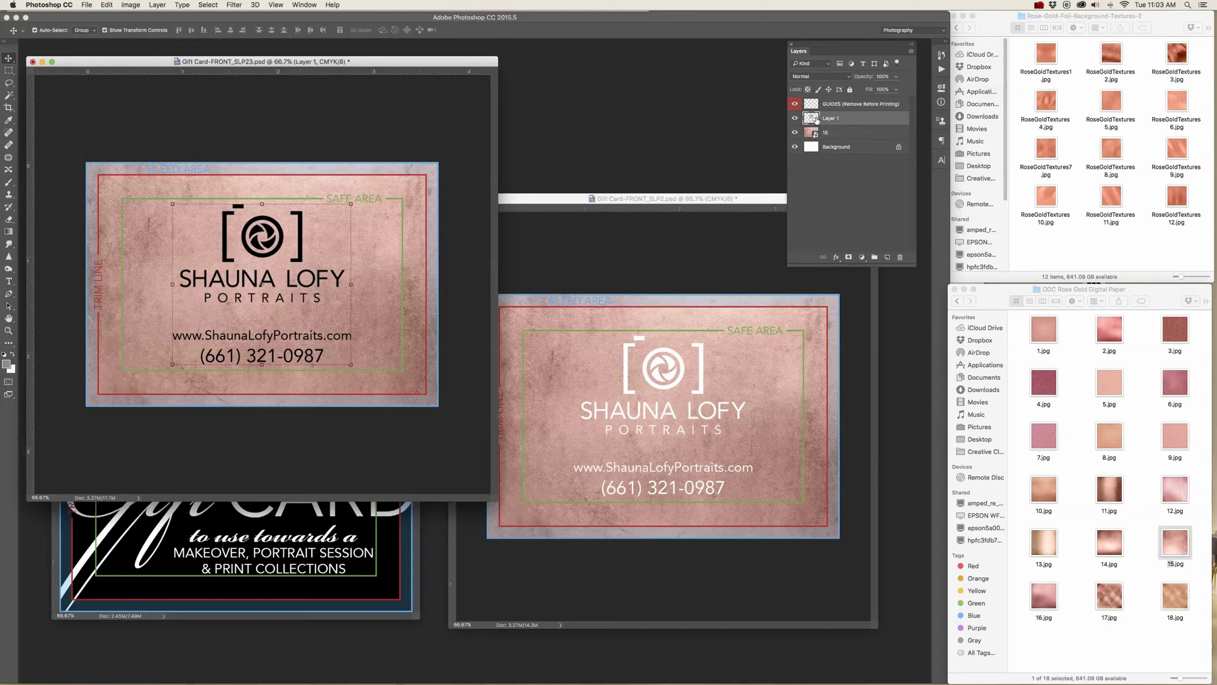
{"action": "left_click", "coordinate": [869, 120], "text": "super"}
{"action": "left_click", "coordinate": [860, 121]}
Step Gift Card-FRONT_SLP23.psd back through its recorded history states to the Drag Layer state
{"action": "left_click", "coordinate": [941, 56]}
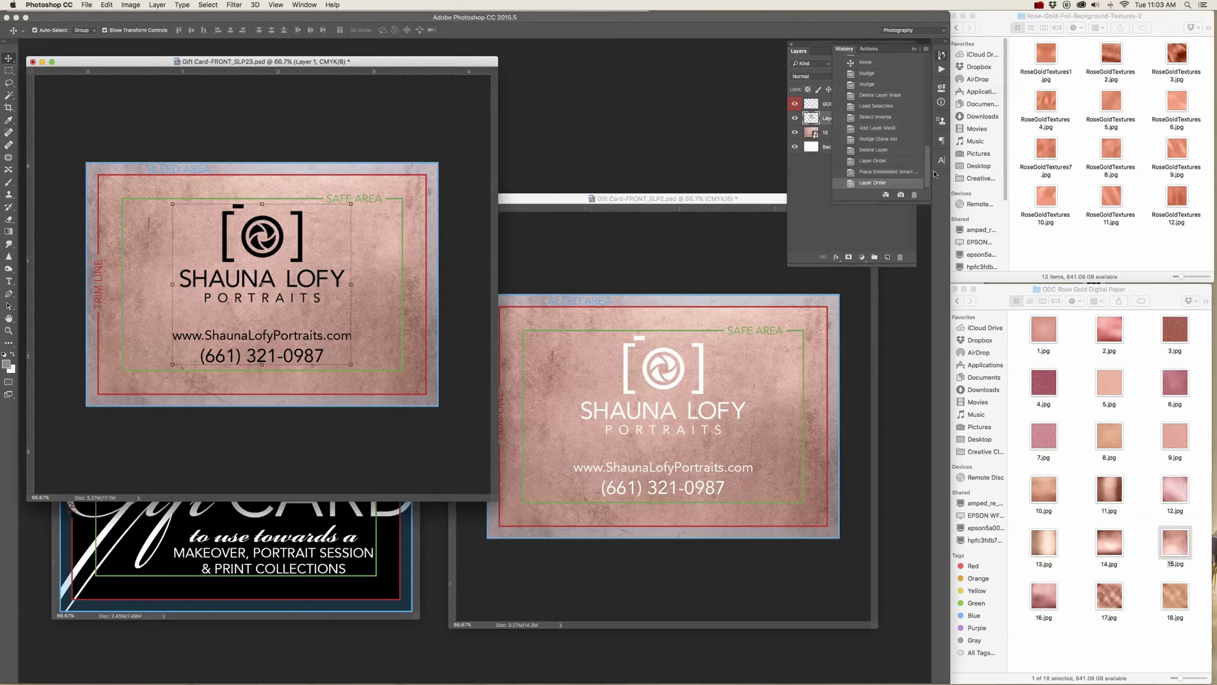
{"action": "left_click_drag", "start_coordinate": [895, 204], "coordinate": [895, 271]}
{"action": "left_click", "coordinate": [874, 234]}
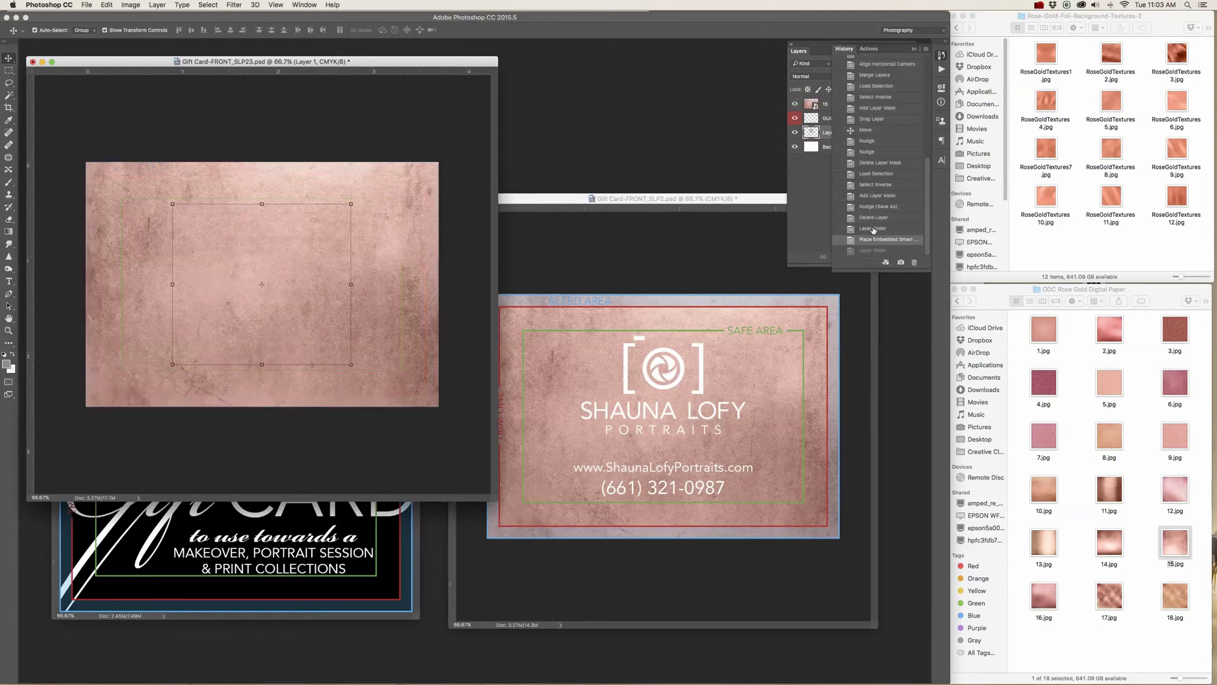
{"action": "left_click", "coordinate": [874, 228]}
{"action": "left_click", "coordinate": [875, 217]}
{"action": "left_click", "coordinate": [876, 207]}
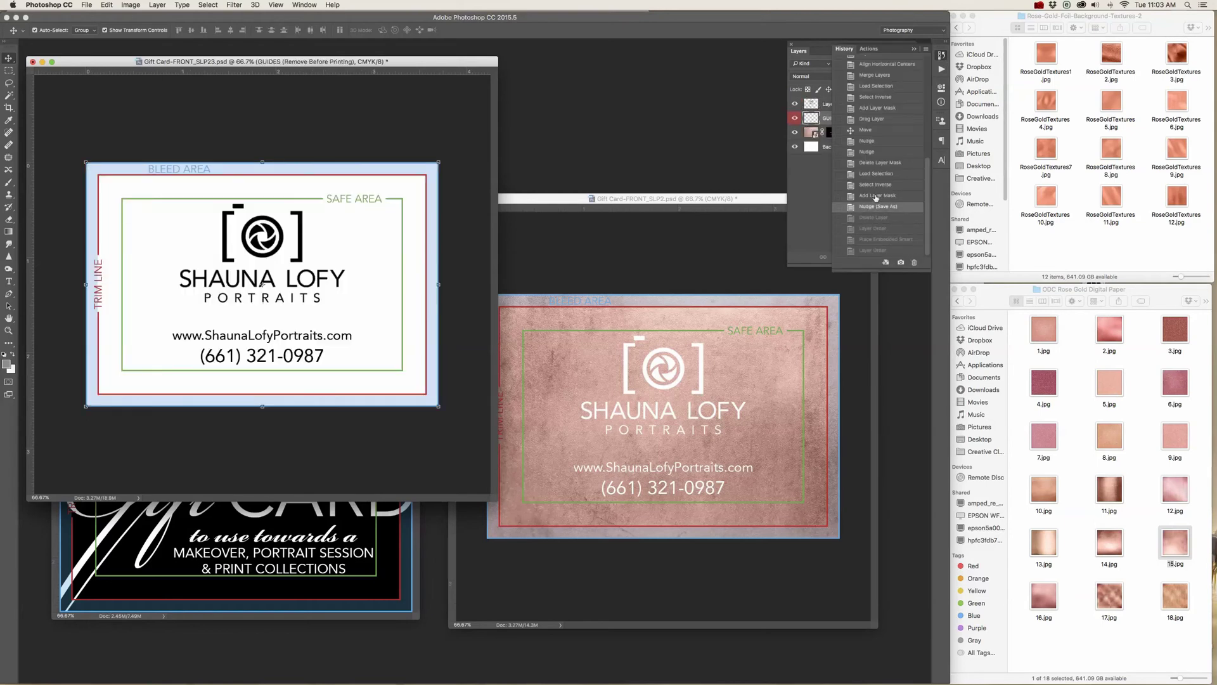
{"action": "left_click", "coordinate": [876, 195]}
{"action": "left_click", "coordinate": [876, 185]}
{"action": "left_click", "coordinate": [877, 174]}
{"action": "left_click", "coordinate": [877, 161]}
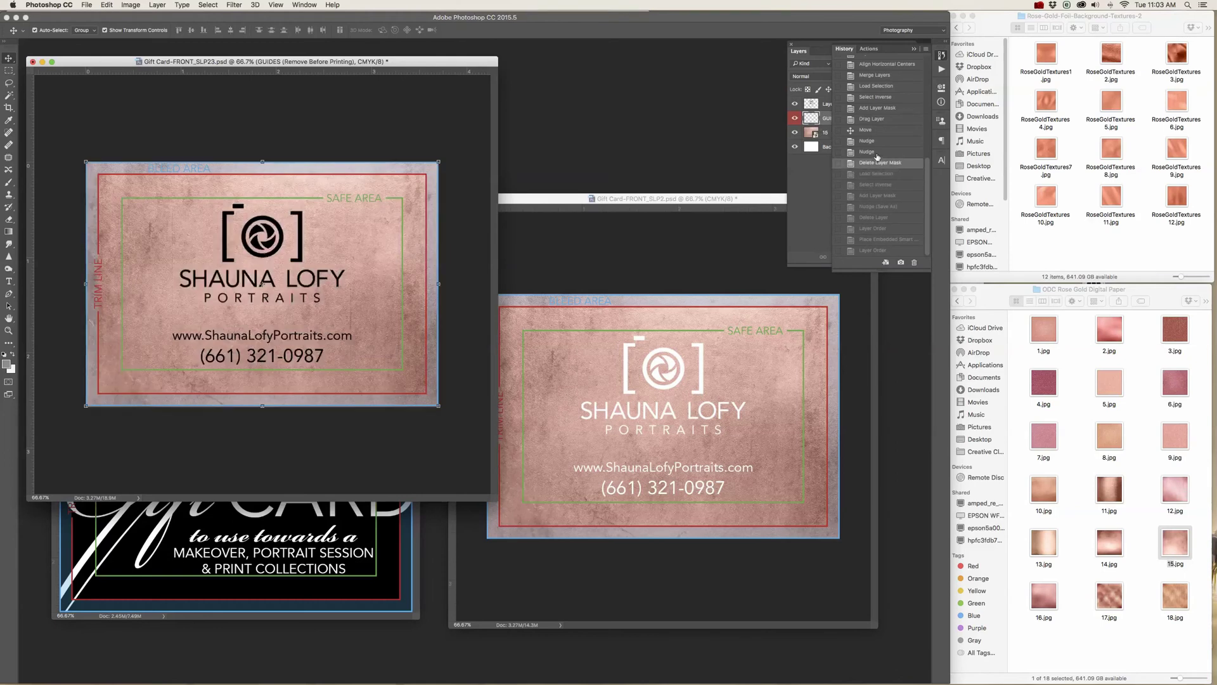
{"action": "left_click", "coordinate": [877, 152]}
{"action": "left_click", "coordinate": [879, 141]}
{"action": "left_click", "coordinate": [880, 130]}
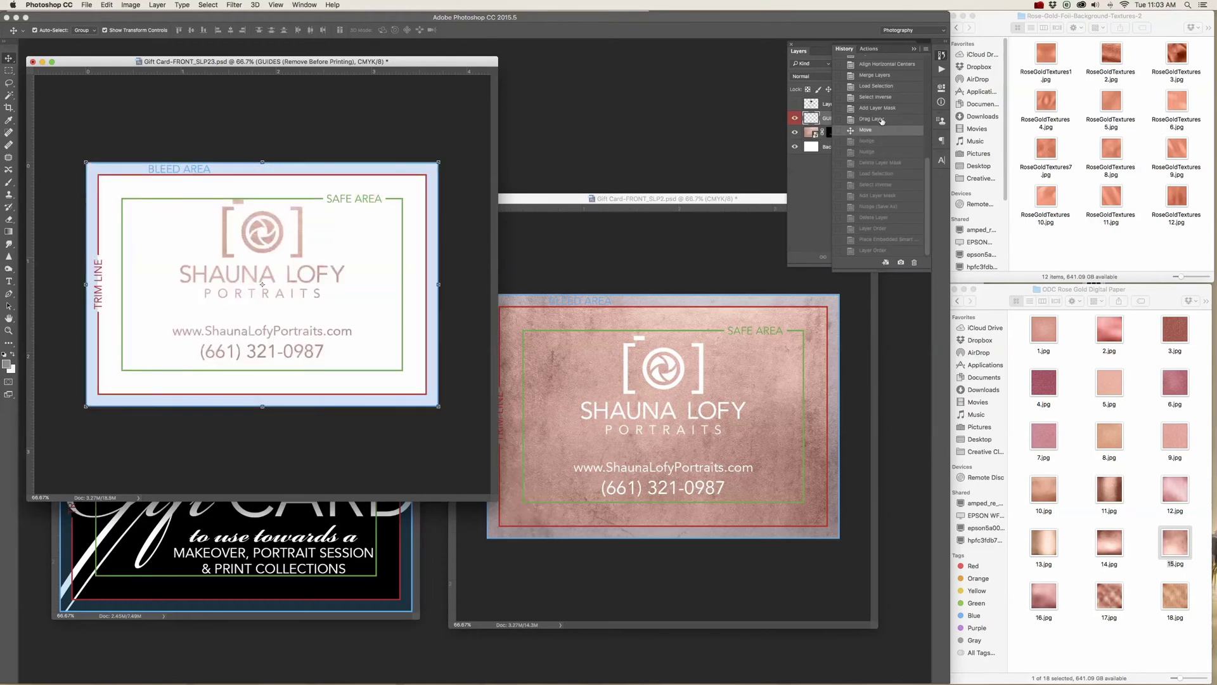
{"action": "left_click", "coordinate": [880, 119]}
Revert the document to its opening Gift Card-FRONT.psd snapshot
{"action": "scroll", "coordinate": [932, 168], "scroll_direction": "up", "scroll_amount": 10}
{"action": "left_click", "coordinate": [900, 62]}
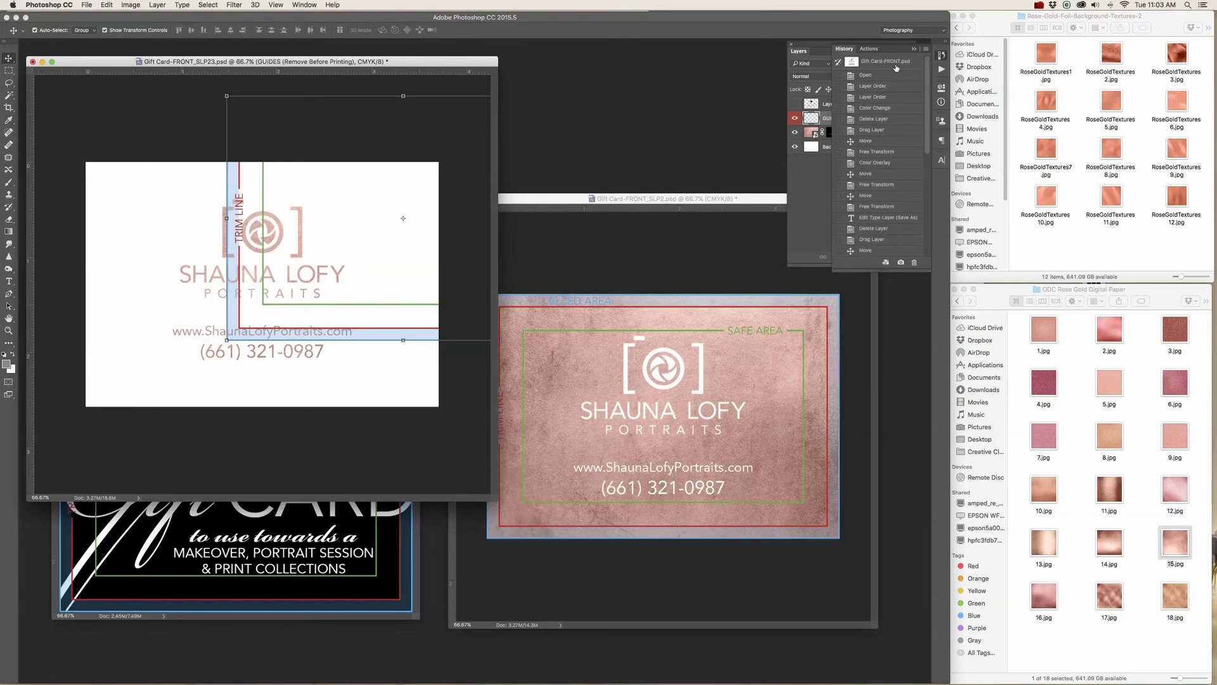
{"action": "left_click", "coordinate": [819, 174]}
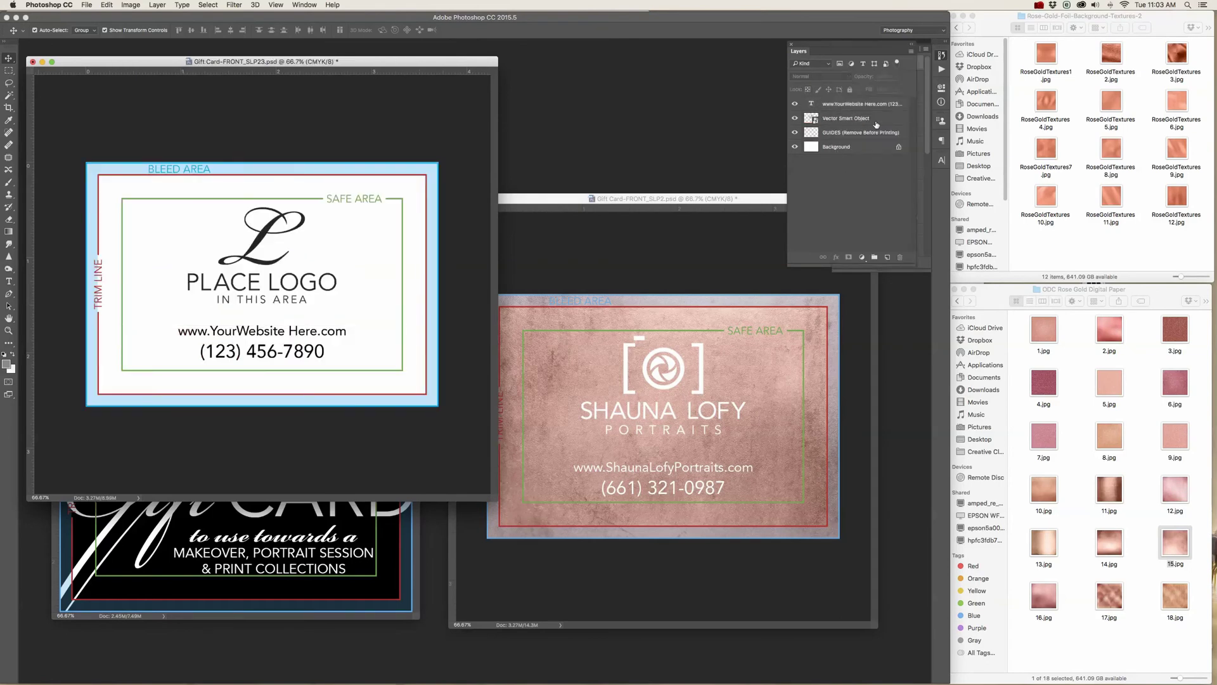
Restore the Color Overlay history state with the black camera logo, and shift the logo slightly right above the contact text
{"action": "left_click", "coordinate": [942, 55]}
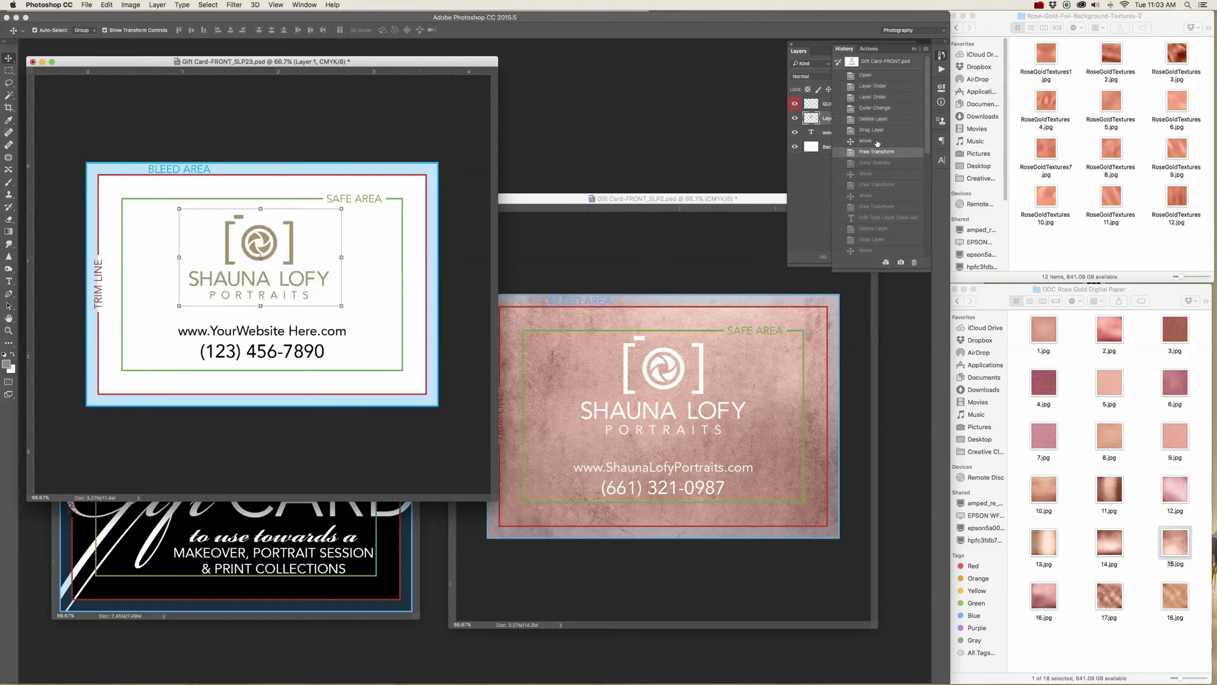
{"action": "left_click", "coordinate": [878, 141]}
{"action": "left_click", "coordinate": [883, 130]}
{"action": "left_click", "coordinate": [887, 120]}
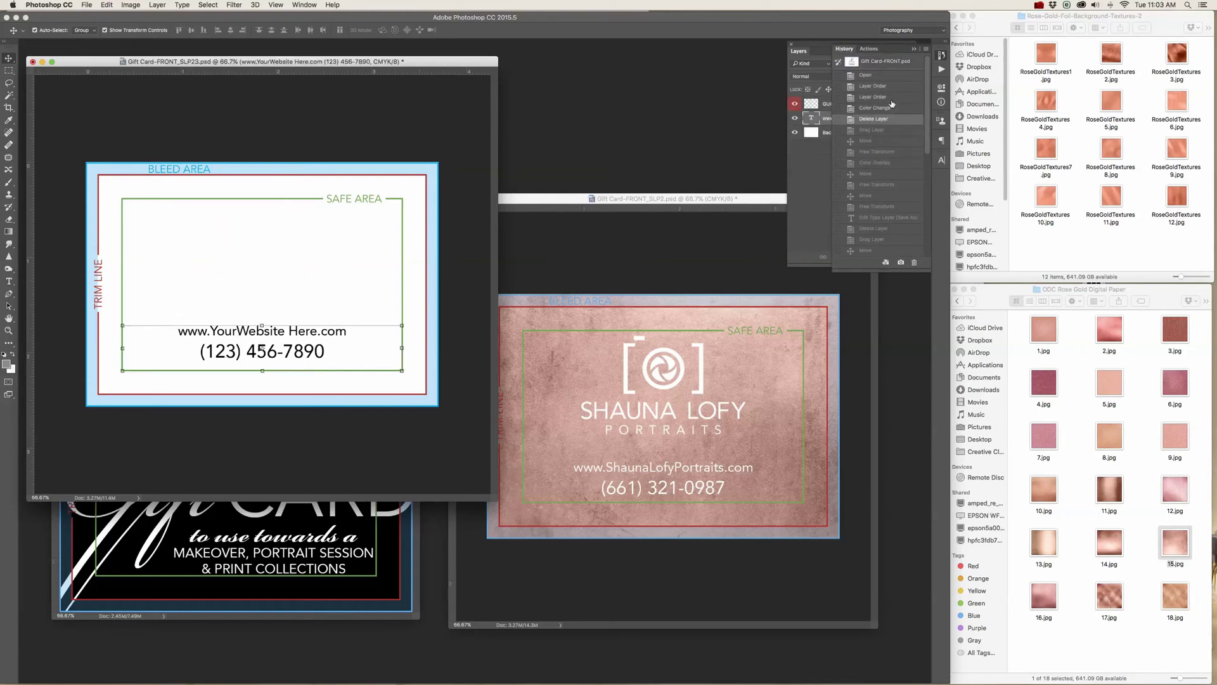
{"action": "left_click", "coordinate": [875, 107]}
{"action": "left_click", "coordinate": [890, 119]}
{"action": "left_click", "coordinate": [890, 130]}
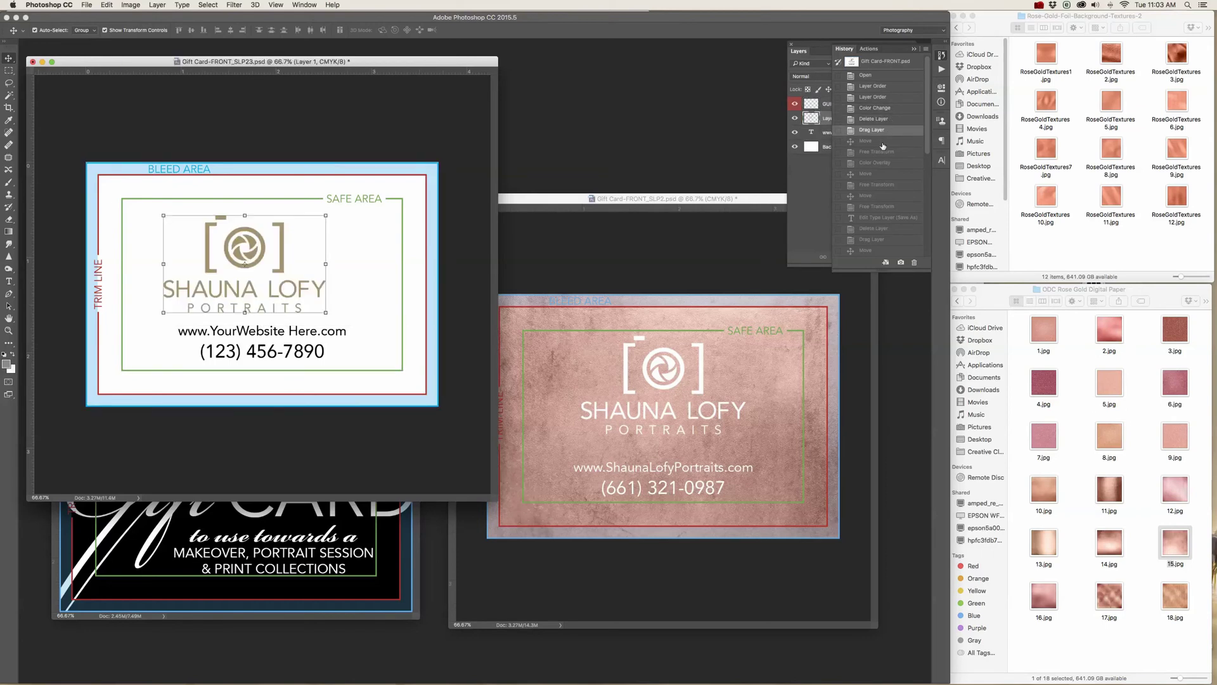
{"action": "left_click", "coordinate": [878, 162]}
{"action": "left_click_drag", "start_coordinate": [293, 265], "coordinate": [302, 263]}
{"action": "left_click", "coordinate": [827, 201]}
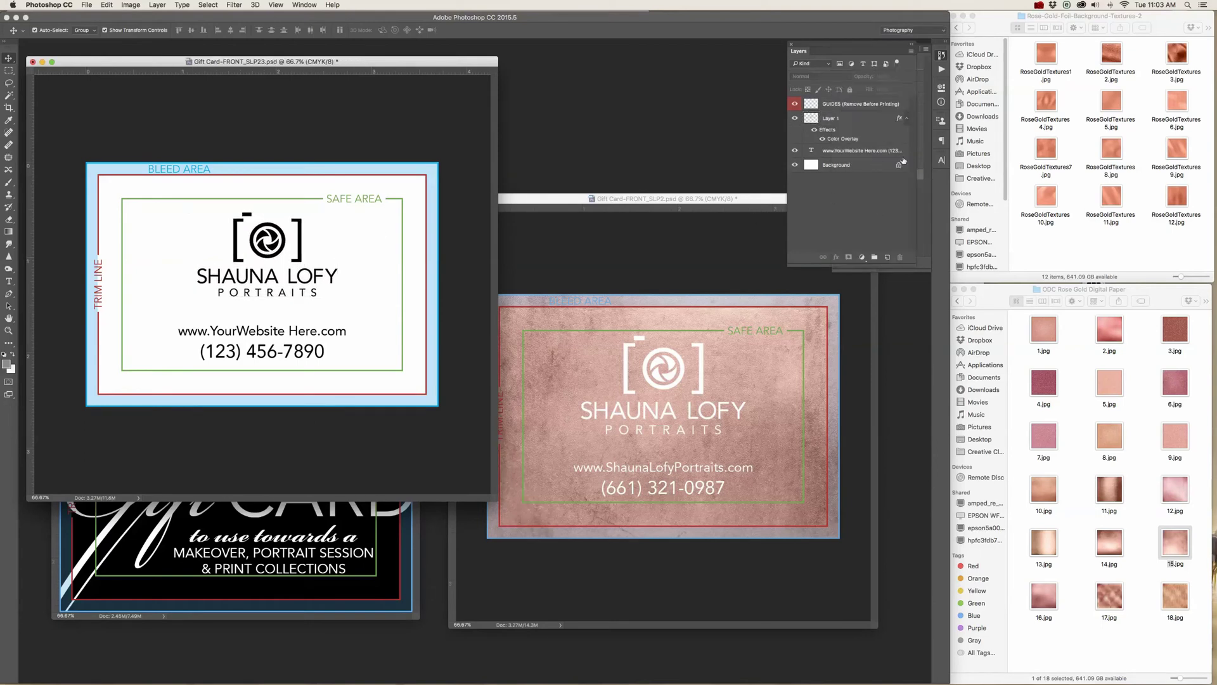
Place the 15.jpg texture at about 32%, turned 180° and covering the whole card, with its layer directly above Background
{"action": "left_click_drag", "start_coordinate": [1170, 549], "coordinate": [391, 315]}
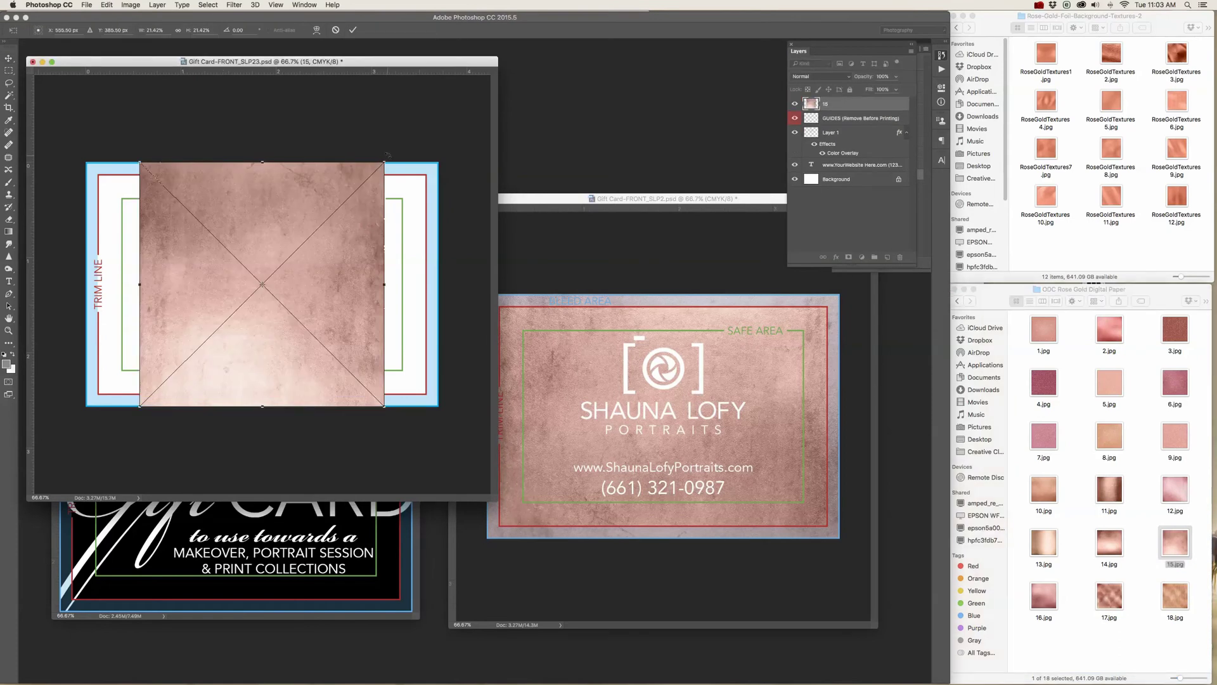
{"action": "left_click_drag", "start_coordinate": [391, 159], "coordinate": [444, 101]}
{"action": "left_click_drag", "start_coordinate": [141, 404], "coordinate": [95, 423]}
{"action": "mouse_move", "coordinate": [234, 360]}
{"action": "left_mouse_down"}
{"action": "mouse_move", "coordinate": [237, 393]}
{"action": "mouse_move", "coordinate": [234, 376]}
{"action": "left_mouse_up"}
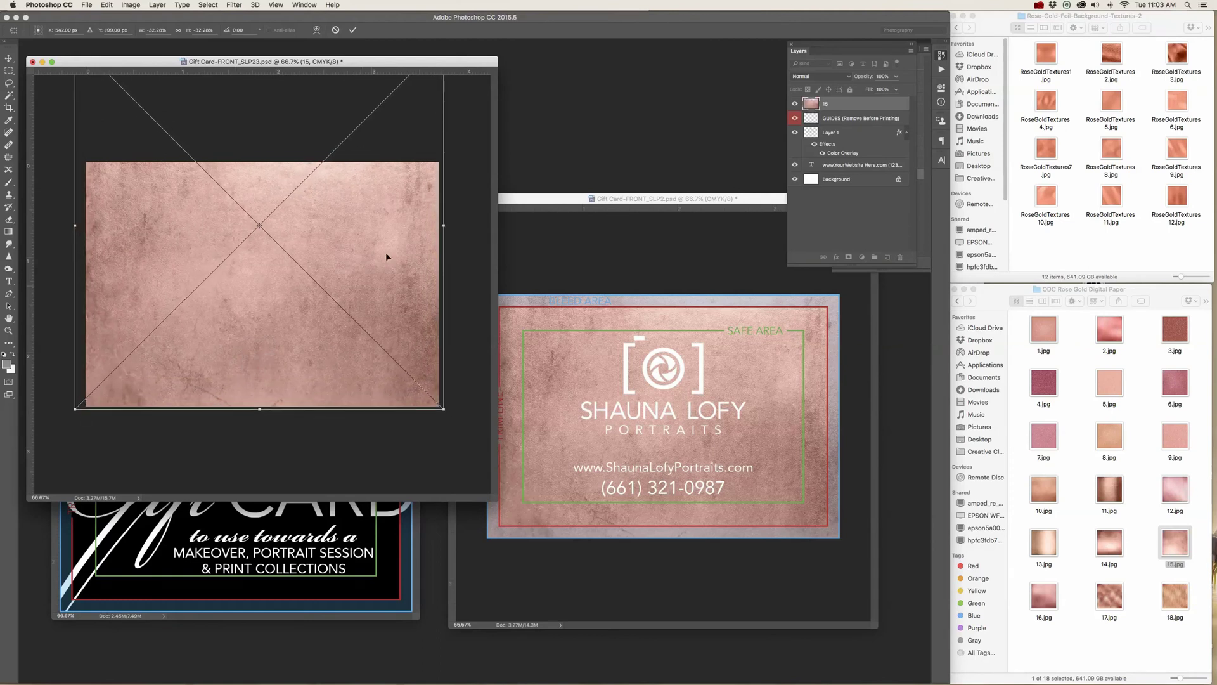
{"action": "key", "text": "Return"}
{"action": "left_click_drag", "start_coordinate": [852, 105], "coordinate": [853, 176]}
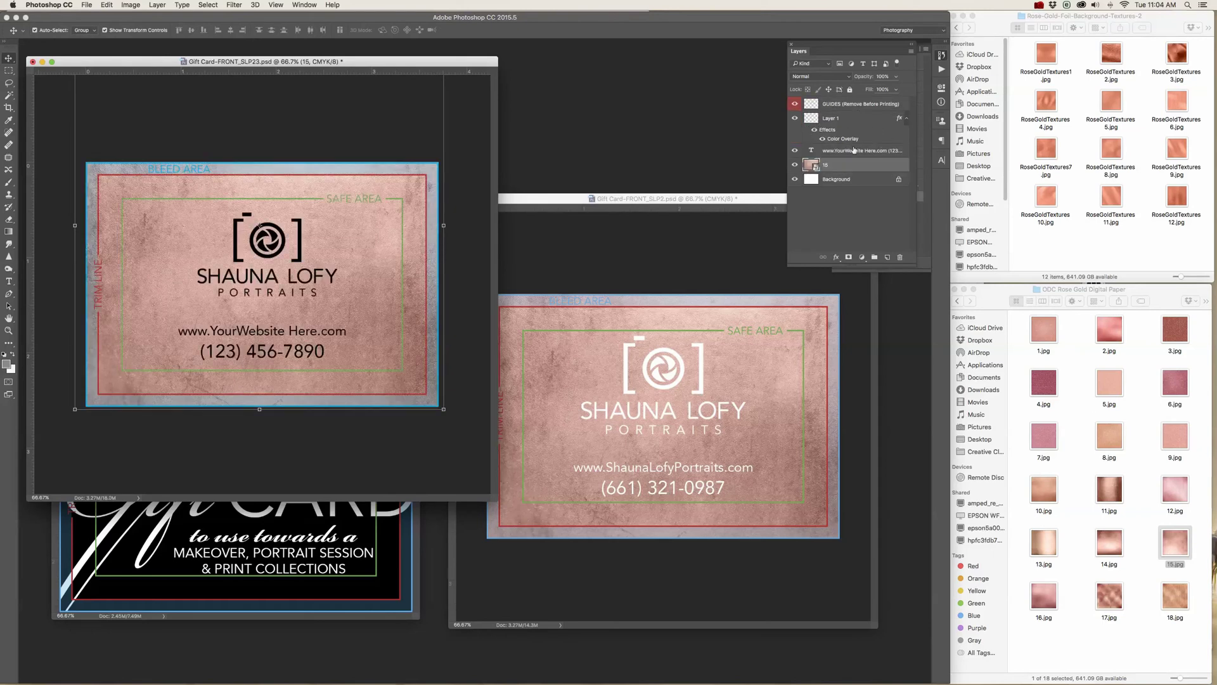
Collapse the effects of Layer 1 and select it together with the website and phone text layer
{"action": "left_click", "coordinate": [903, 119]}
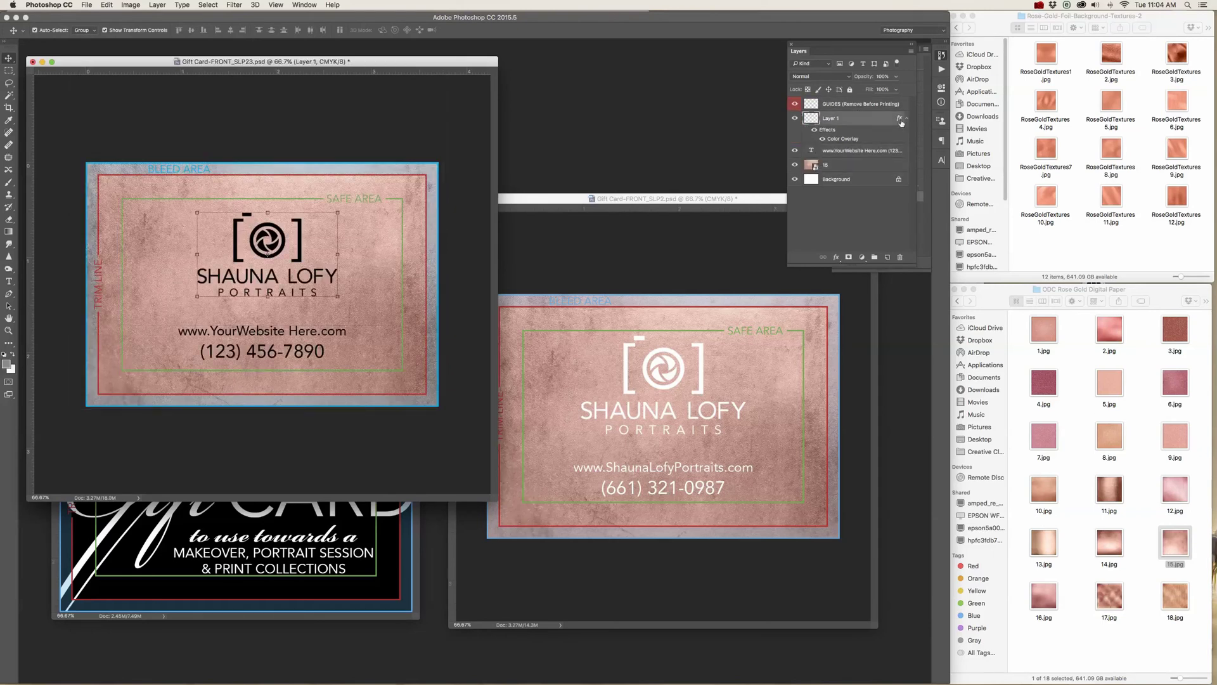
{"action": "left_click", "coordinate": [902, 121]}
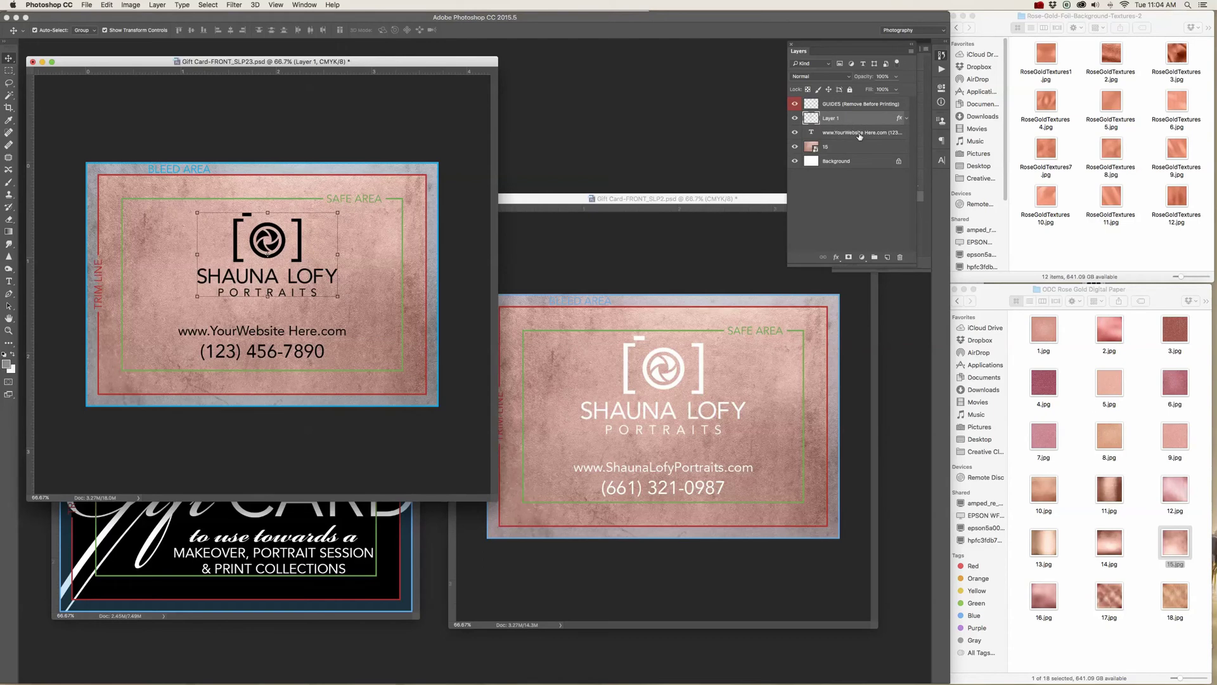
{"action": "left_click", "coordinate": [858, 135]}
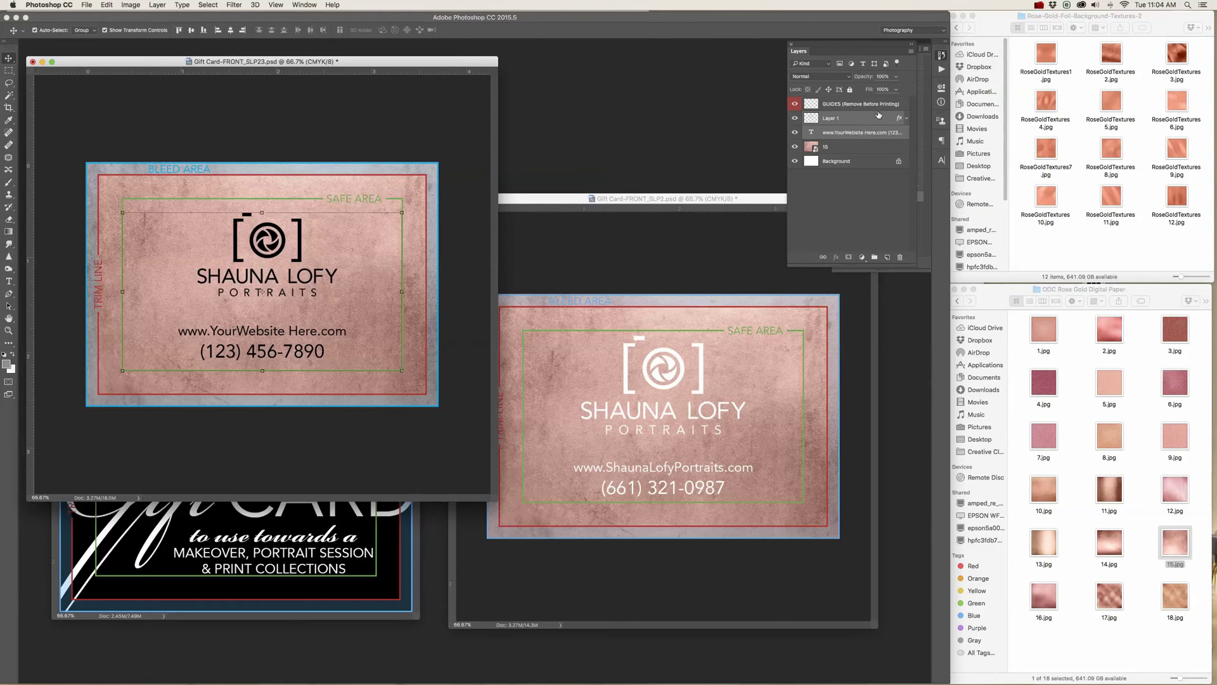
Try merging all visible layers, and undo the merge
{"action": "left_click", "coordinate": [913, 49]}
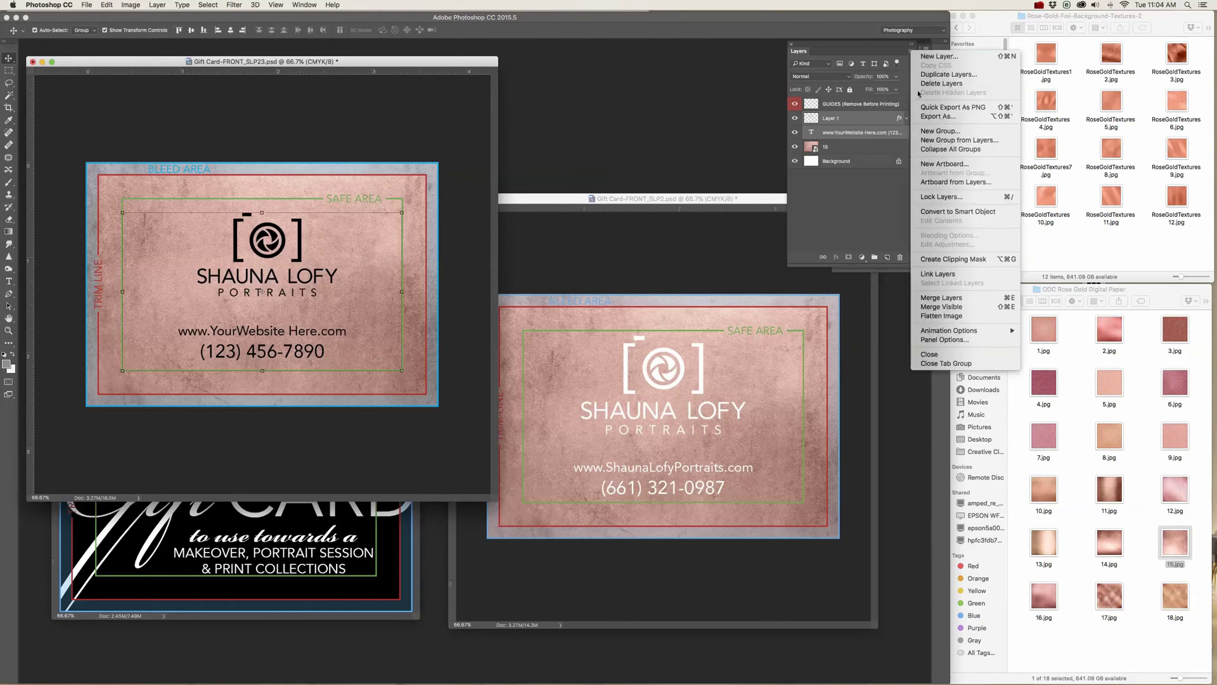
{"action": "left_click", "coordinate": [939, 307]}
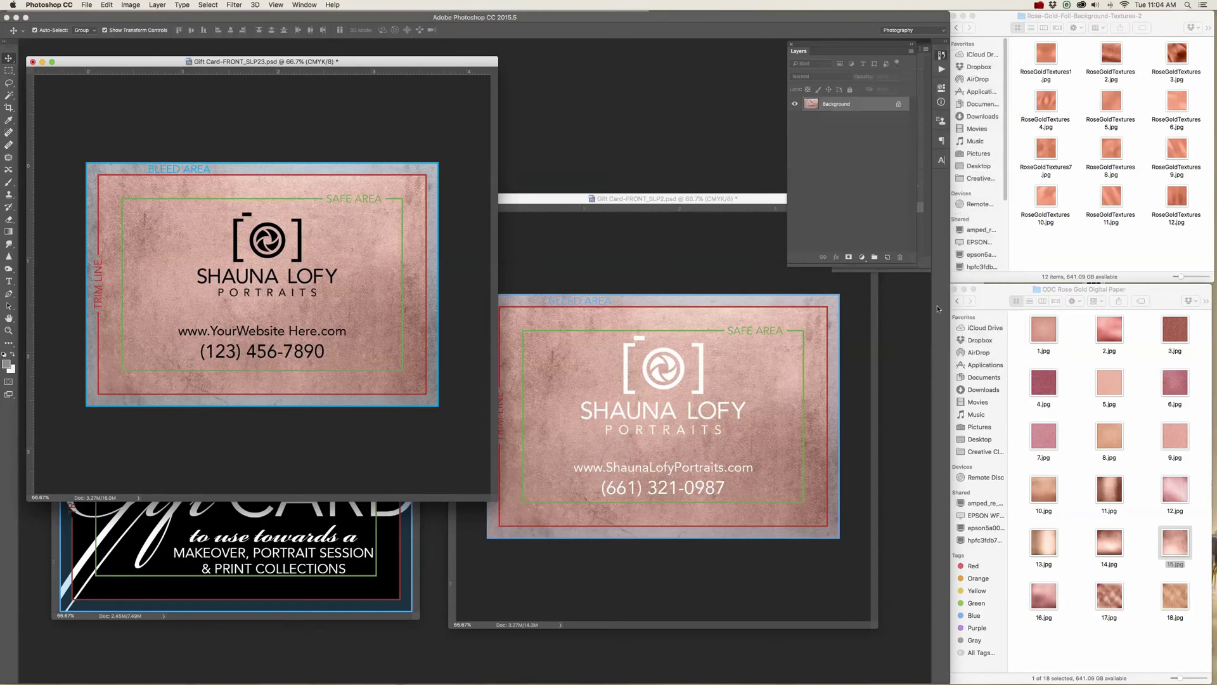
{"action": "key", "text": "super+z"}
{"action": "left_click", "coordinate": [941, 55]}
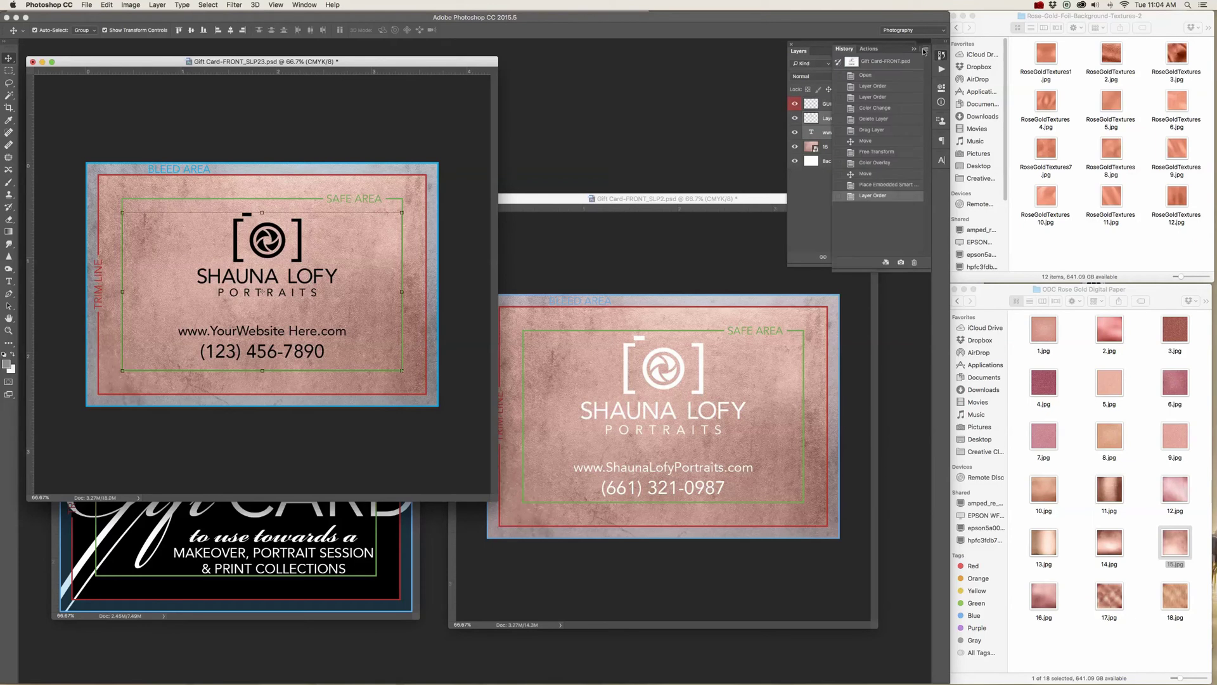
{"action": "left_click", "coordinate": [821, 54]}
Merge the two selected logo and contact text layers into one layer
{"action": "left_click", "coordinate": [912, 51]}
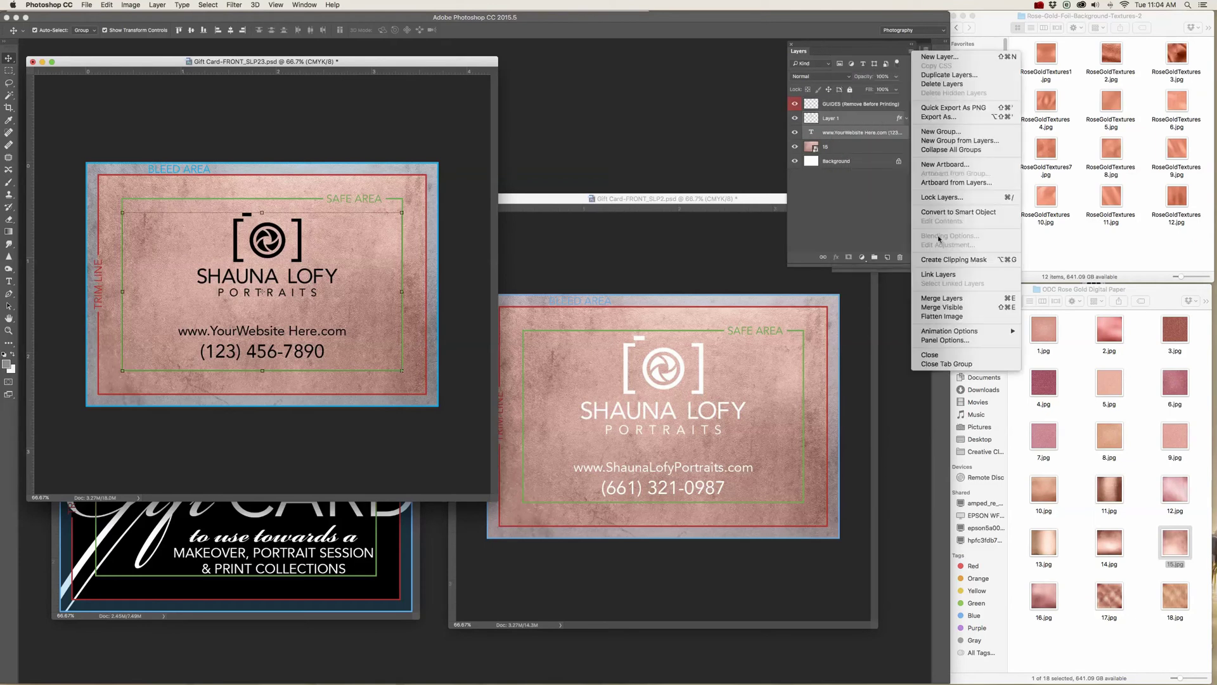
{"action": "left_click", "coordinate": [940, 299]}
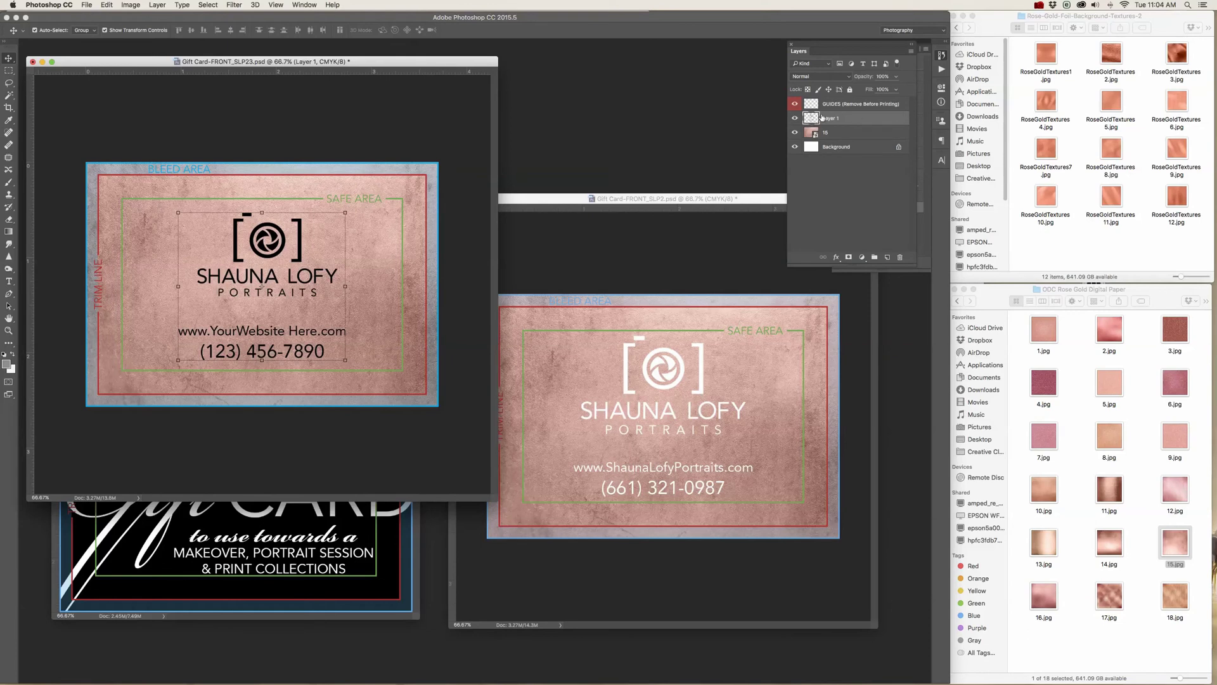
Load the merged logo and text artwork on Layer 1 as a selection
{"action": "left_click", "coordinate": [865, 120], "text": "super"}
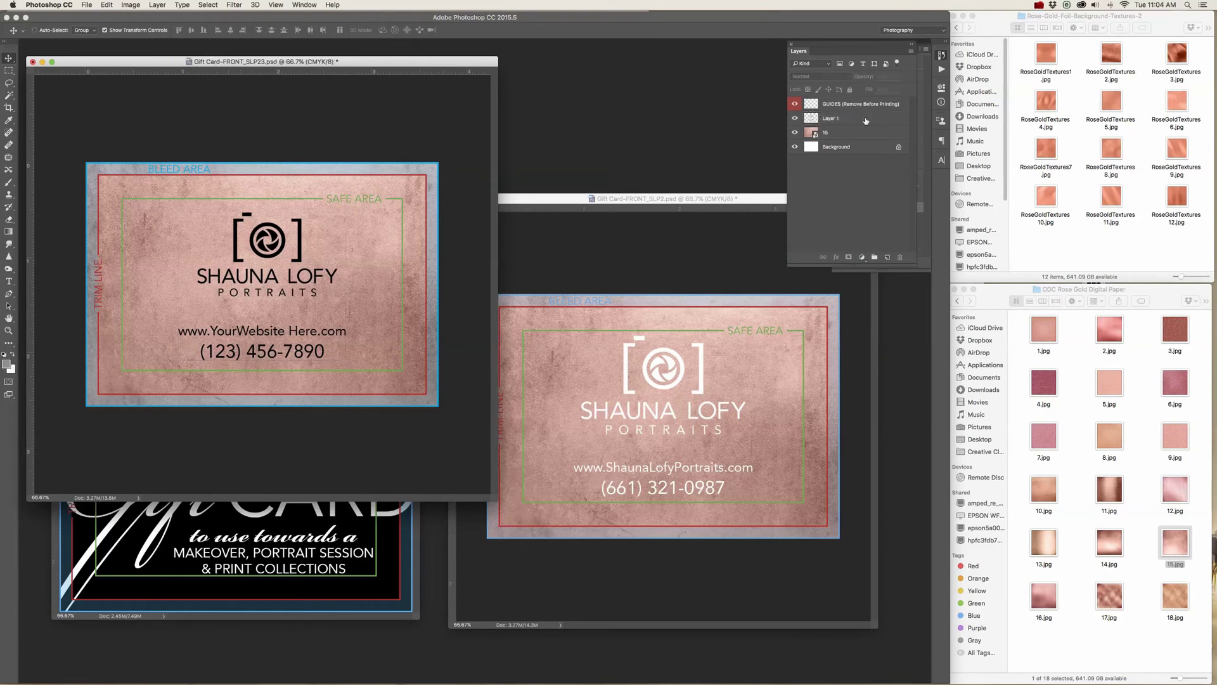
{"action": "left_click", "coordinate": [850, 120]}
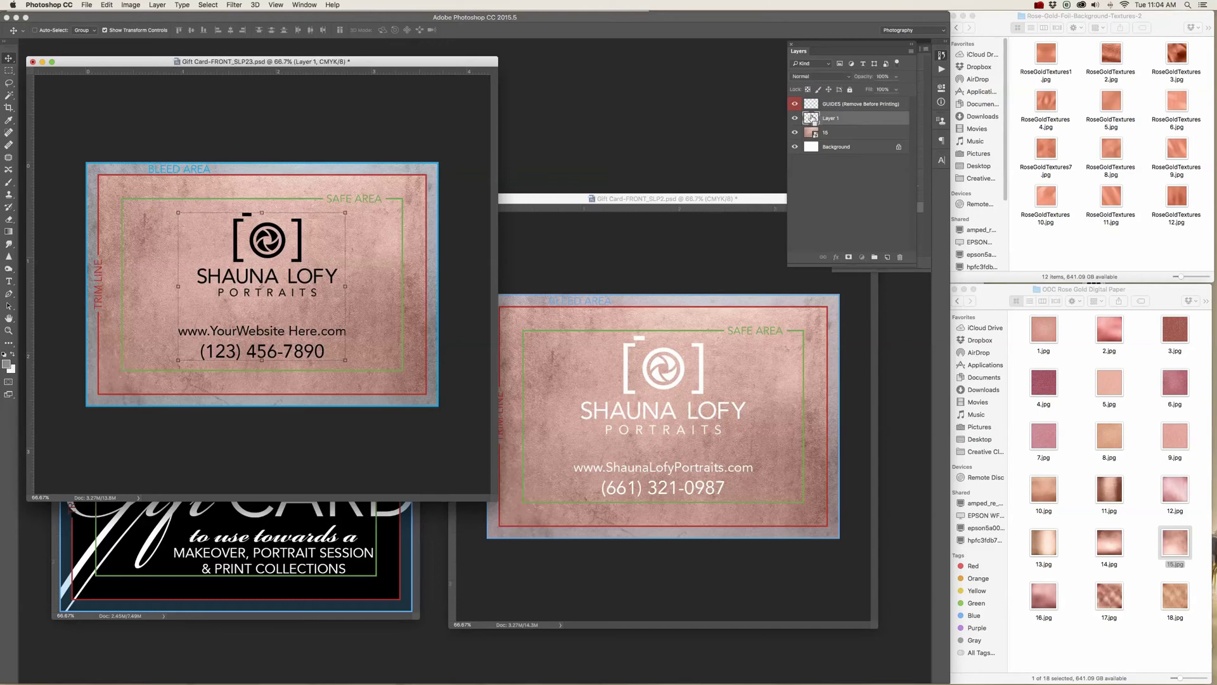
{"action": "left_click", "coordinate": [815, 118], "text": "super"}
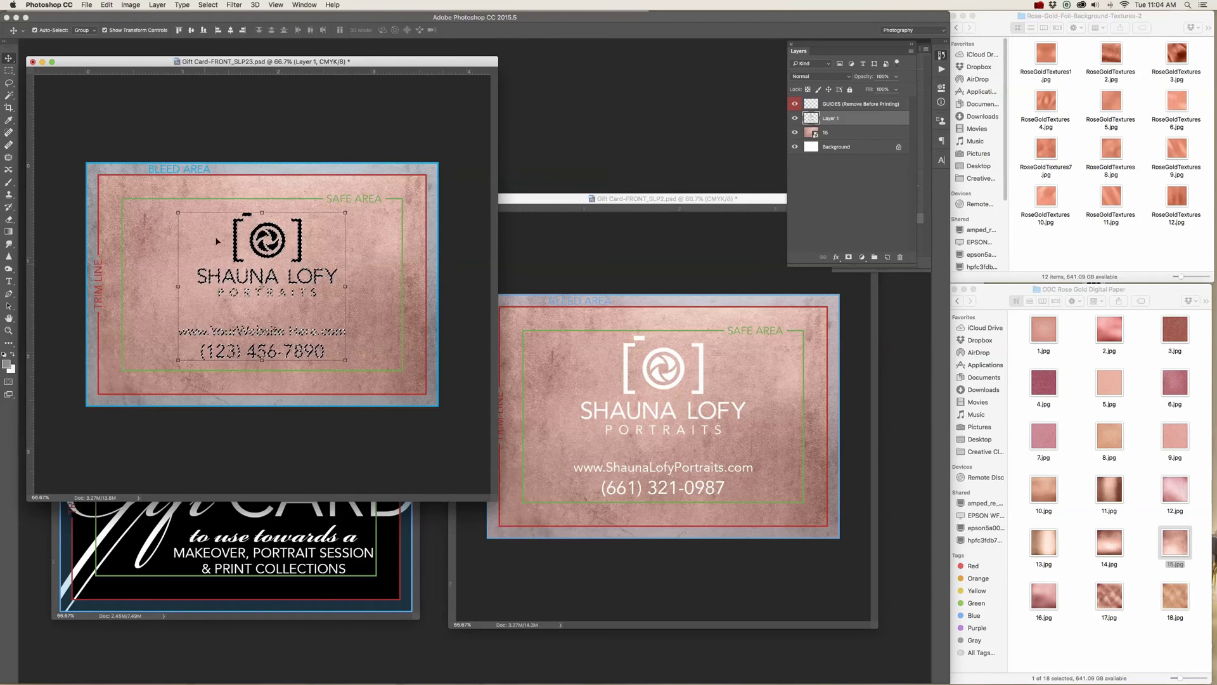
Make texture layer 15 active and invert the selection so it covers everything outside the artwork
{"action": "left_click", "coordinate": [859, 136]}
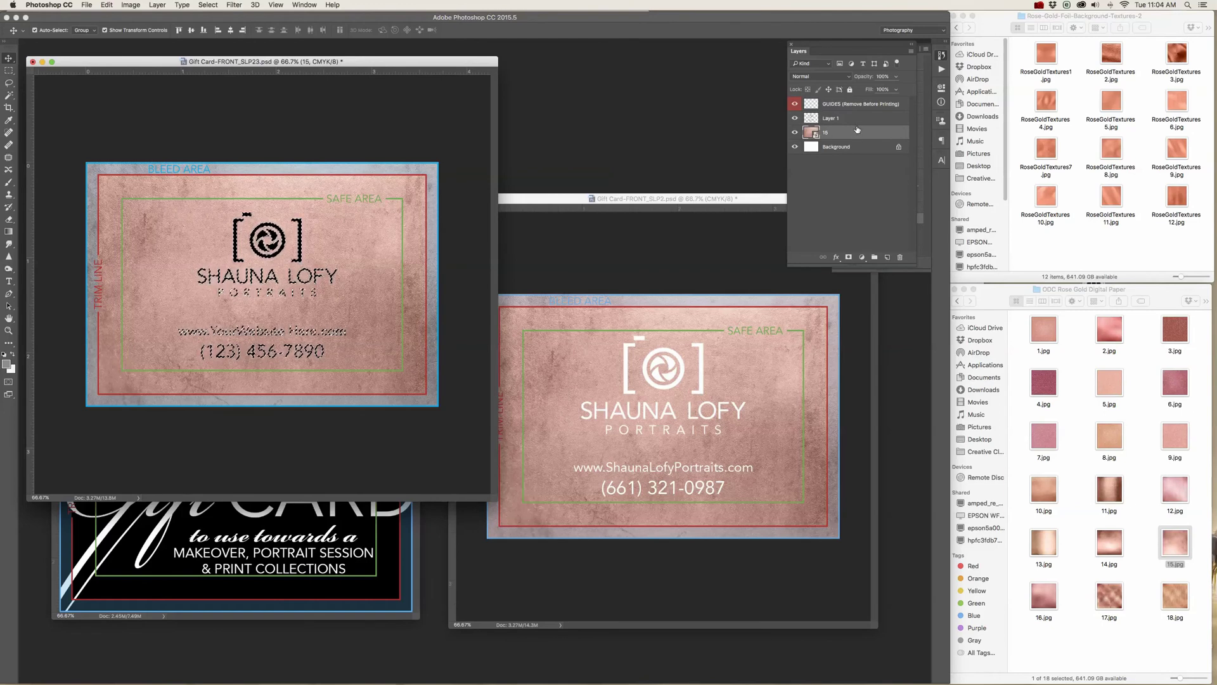
{"action": "key", "text": "super+a"}
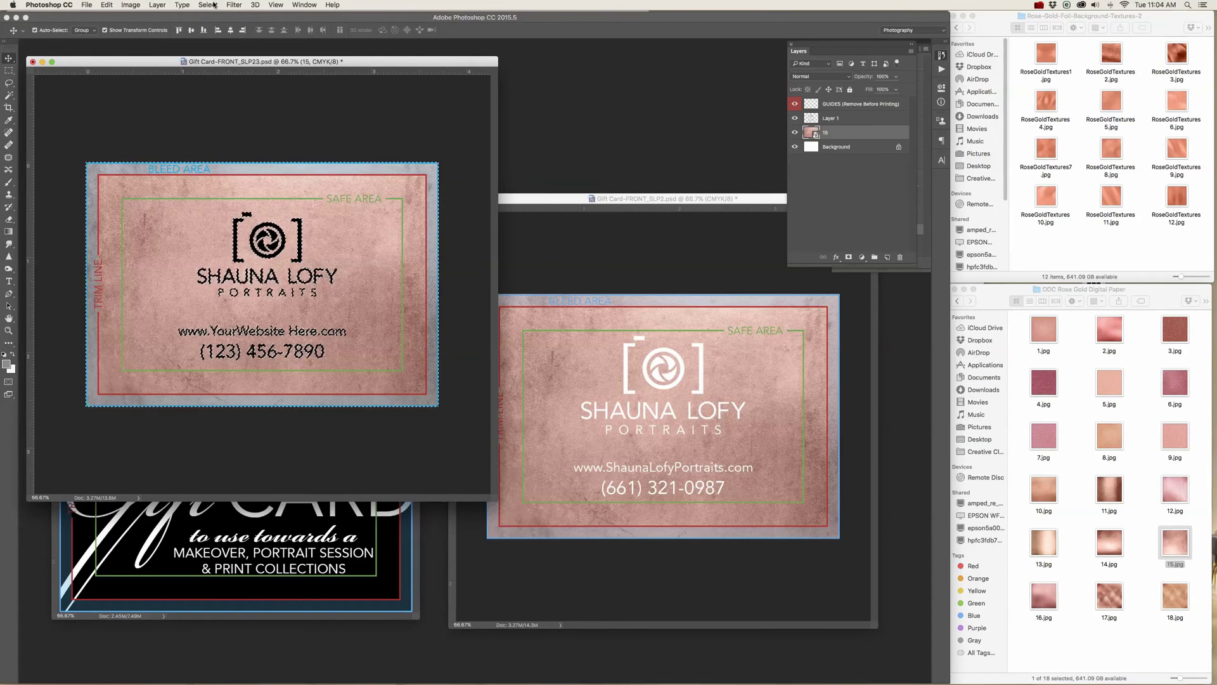
{"action": "left_click", "coordinate": [107, 5]}
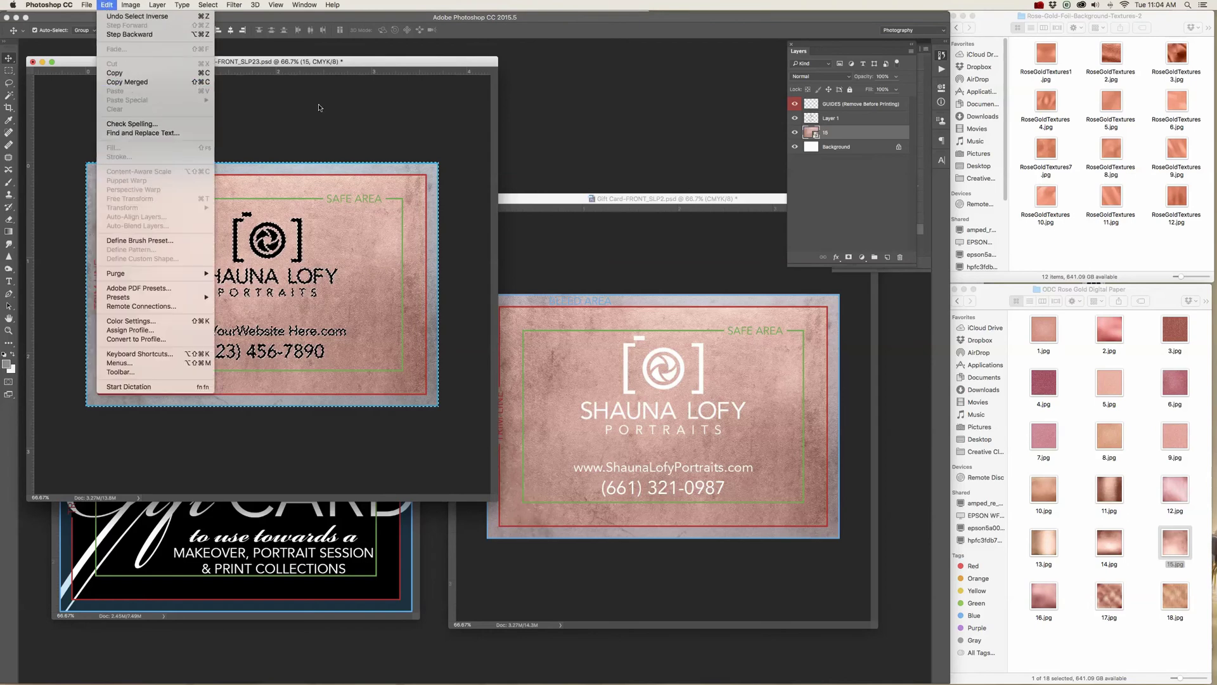
{"action": "mouse_move", "coordinate": [211, 3]}
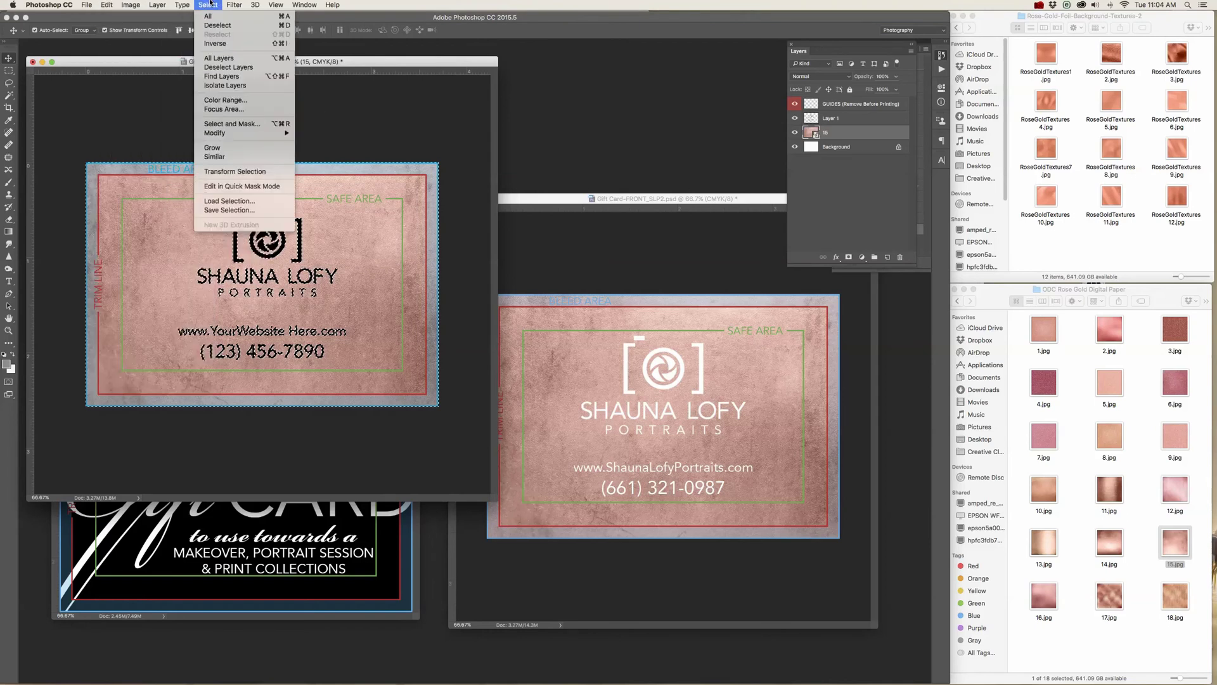
{"action": "left_click", "coordinate": [219, 44]}
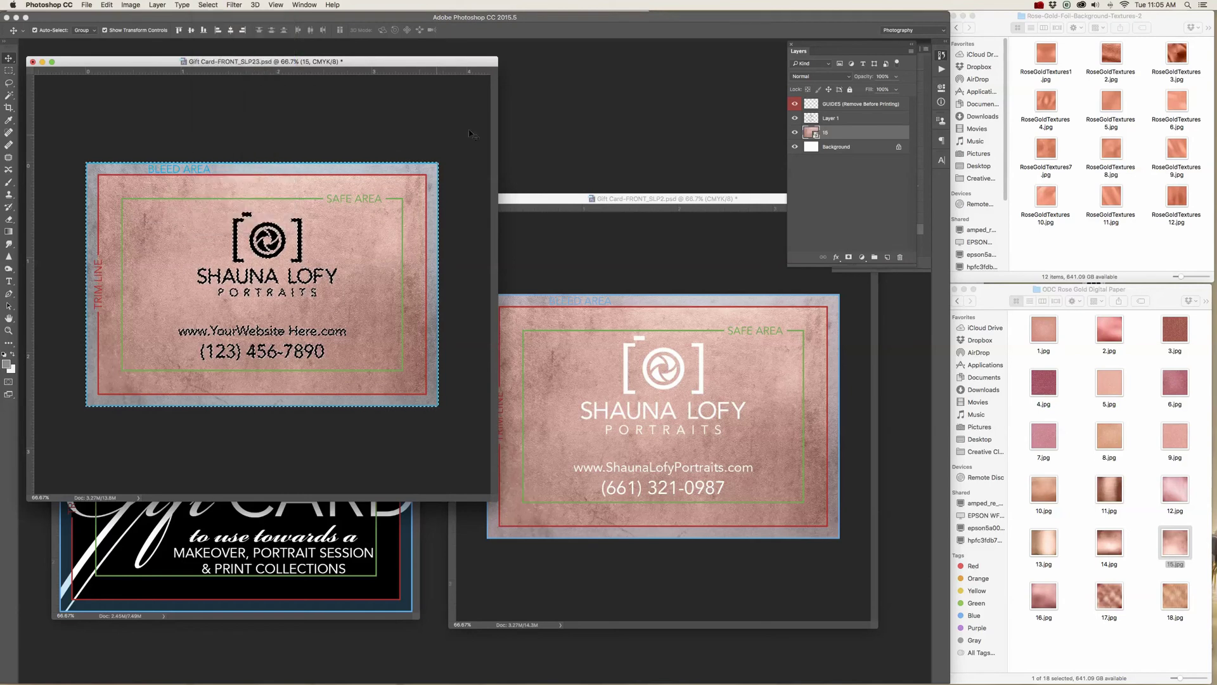
Add a Hide Selection layer mask to texture layer 15, and hide the black artwork on Layer 1
{"action": "left_click", "coordinate": [157, 5]}
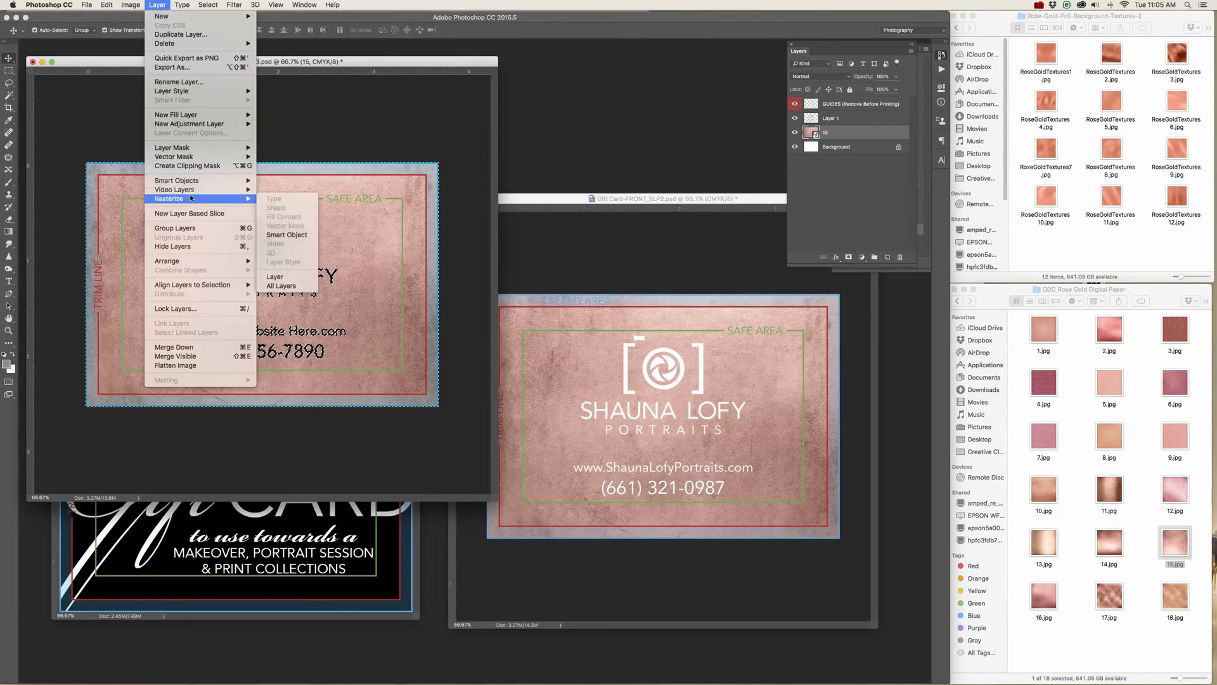
{"action": "mouse_move", "coordinate": [190, 147]}
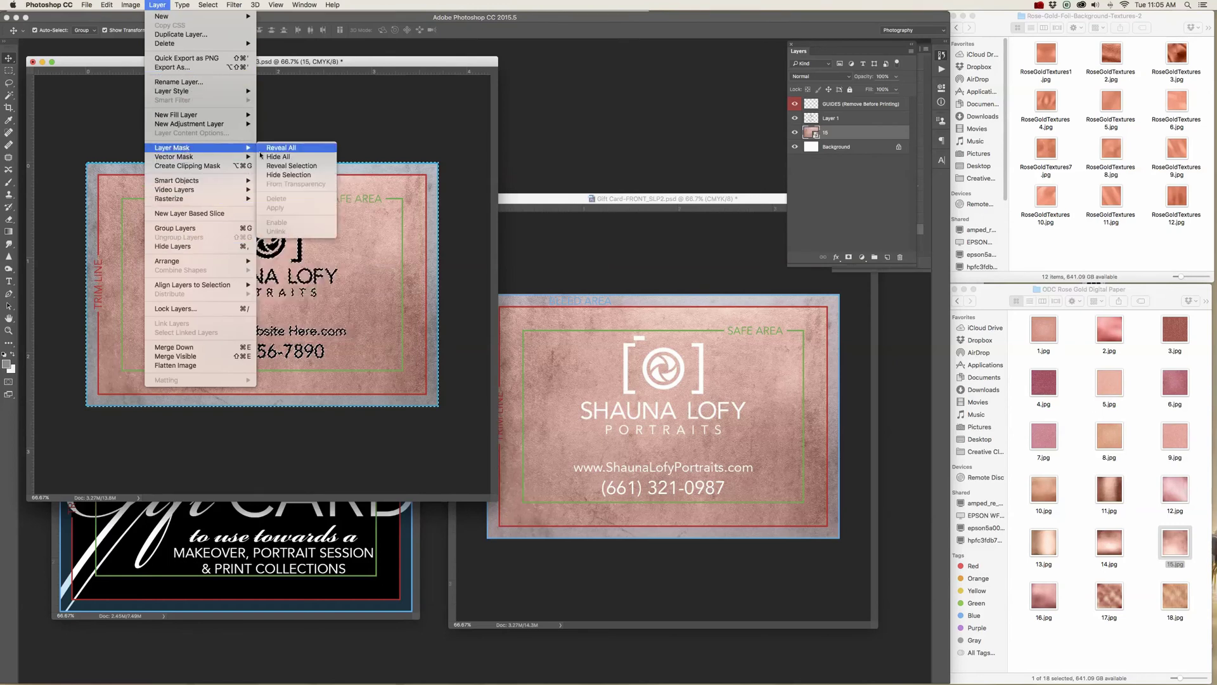
{"action": "left_click", "coordinate": [277, 175]}
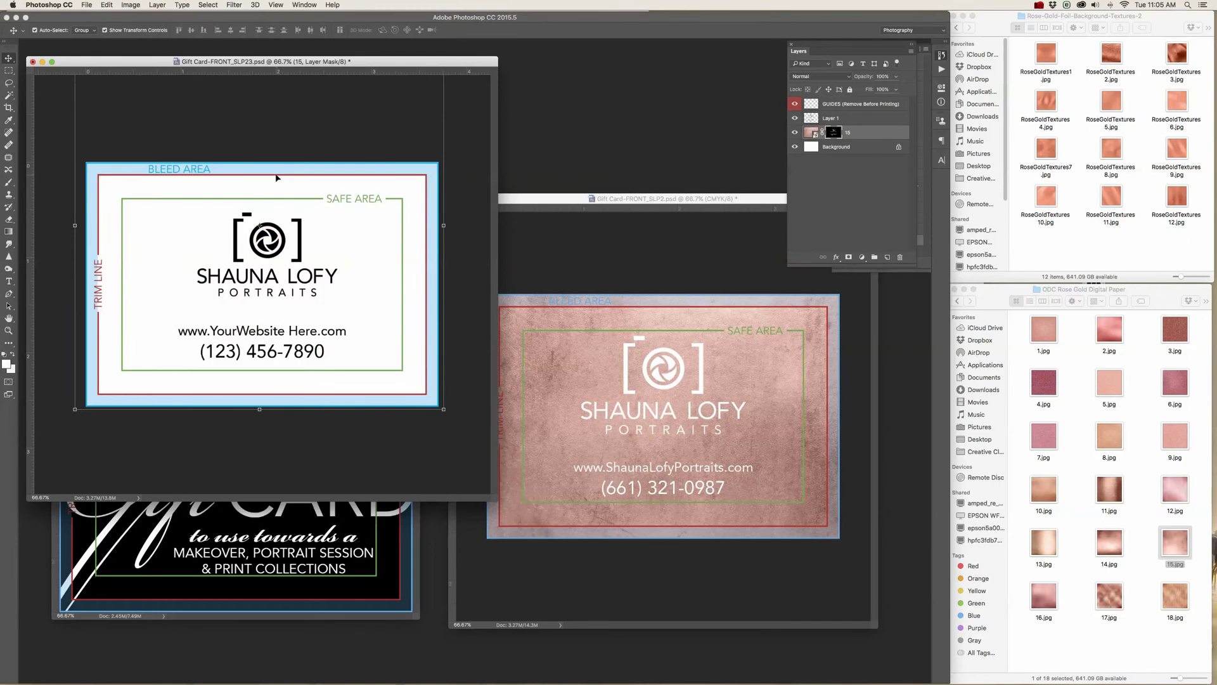
{"action": "left_click", "coordinate": [834, 163]}
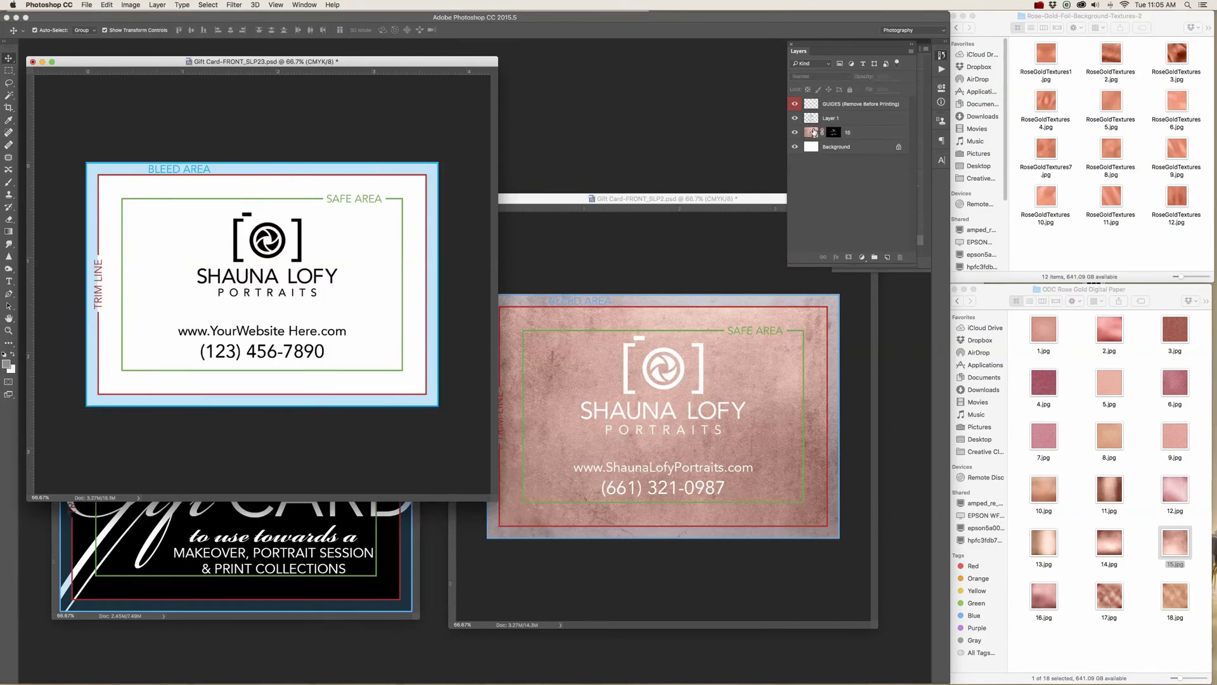
{"action": "left_click", "coordinate": [795, 119]}
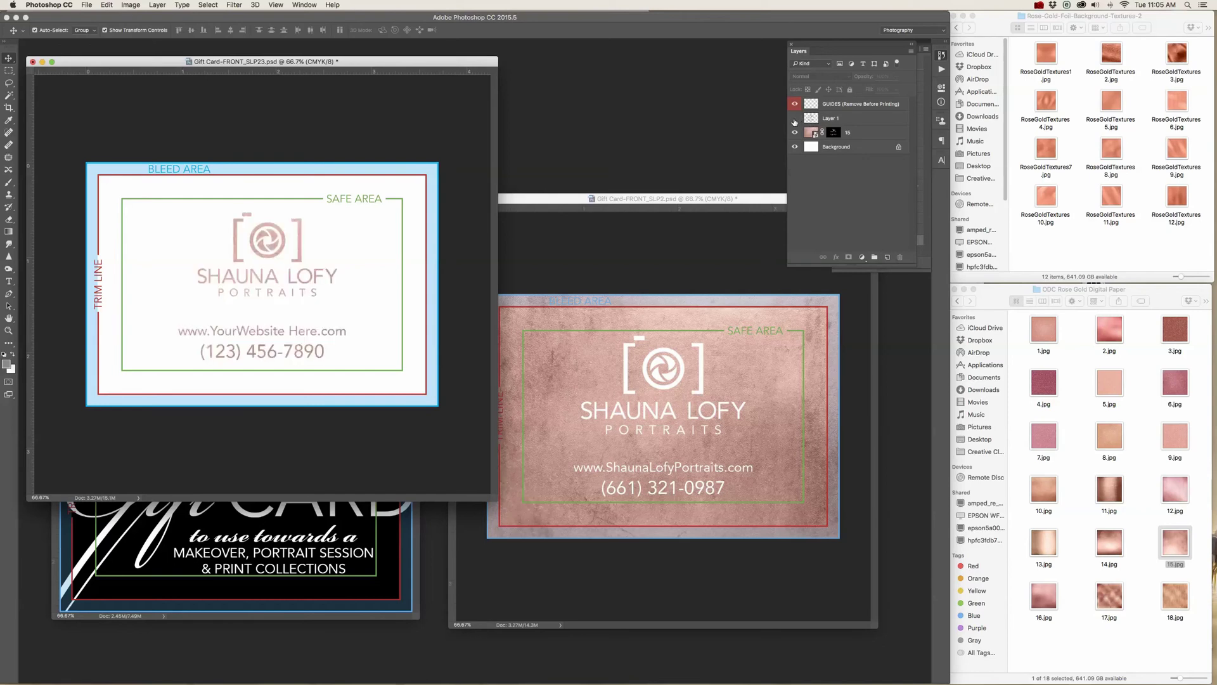
Examine the rose gold fill on the logo and contact text up close at 200%, and return to the 66.7% view
{"action": "left_click", "coordinate": [864, 123]}
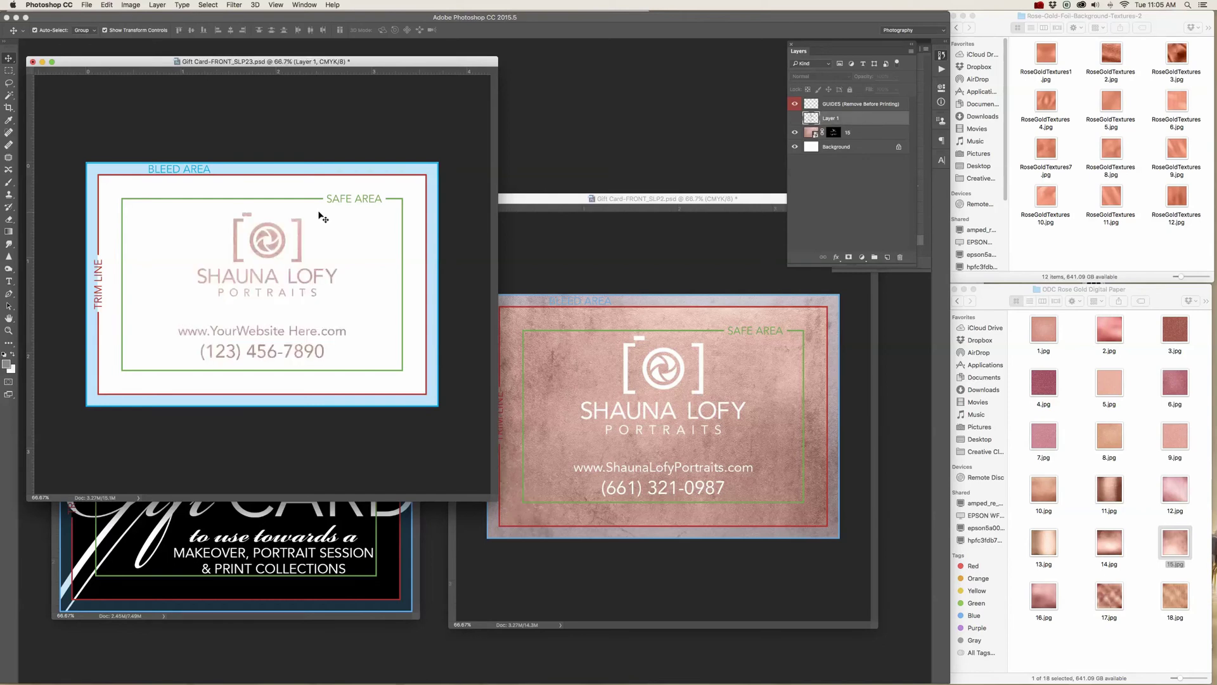
{"action": "key", "text": "super+space"}
{"action": "left_click_drag", "start_coordinate": [247, 224], "coordinate": [317, 191]}
{"action": "key", "text": "super+equal"}
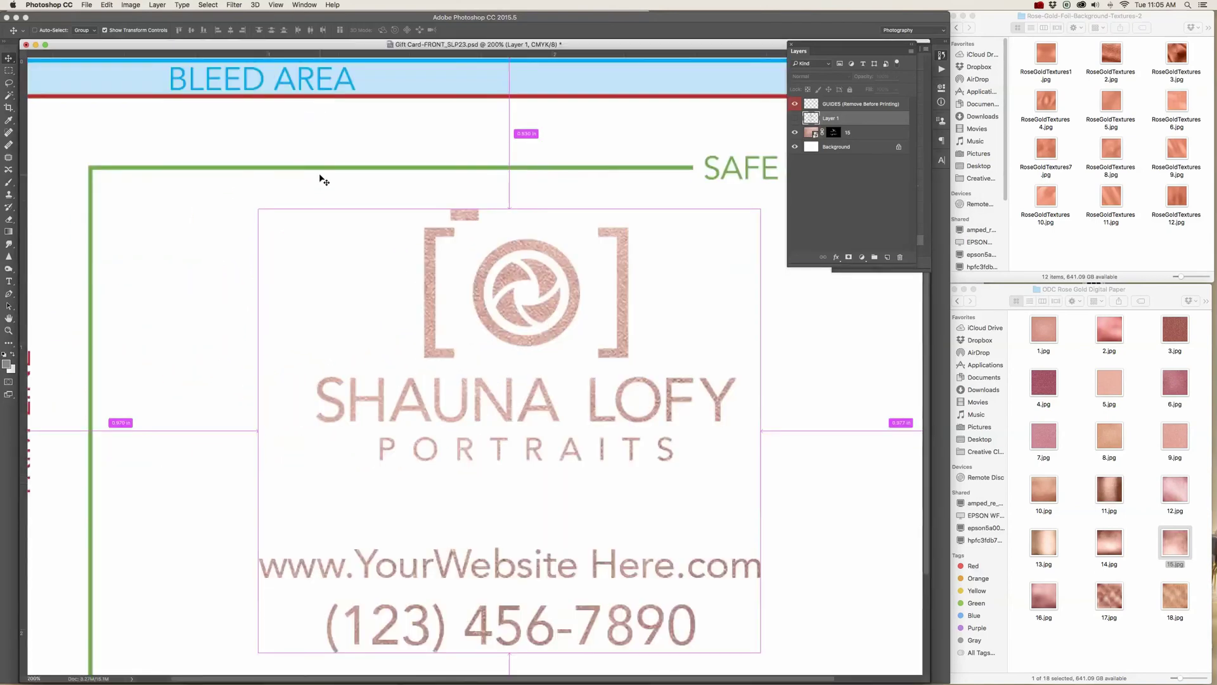
{"action": "key", "text": "super+minus"}
{"action": "key", "text": "super+minus"}
{"action": "left_click_drag", "start_coordinate": [388, 309], "coordinate": [410, 330]}
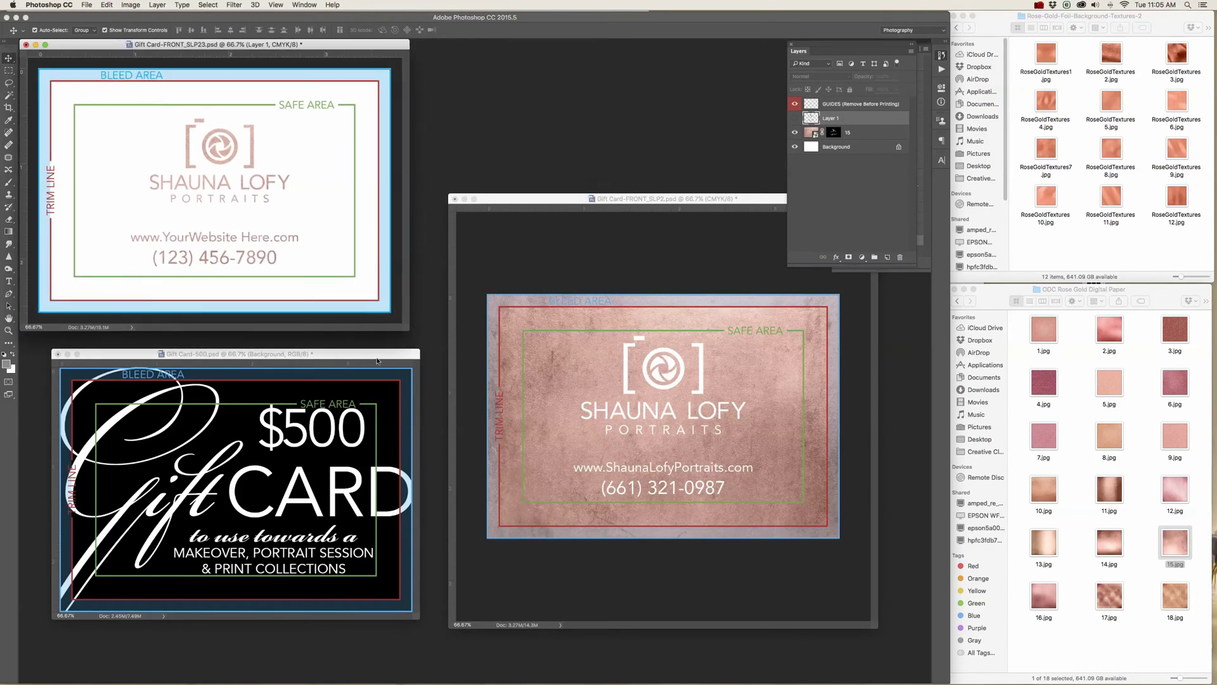
Place texture 15.jpg above the black Background of the $500 gift card and scale it to about 31.4% to cover the card
{"action": "left_click", "coordinate": [378, 356]}
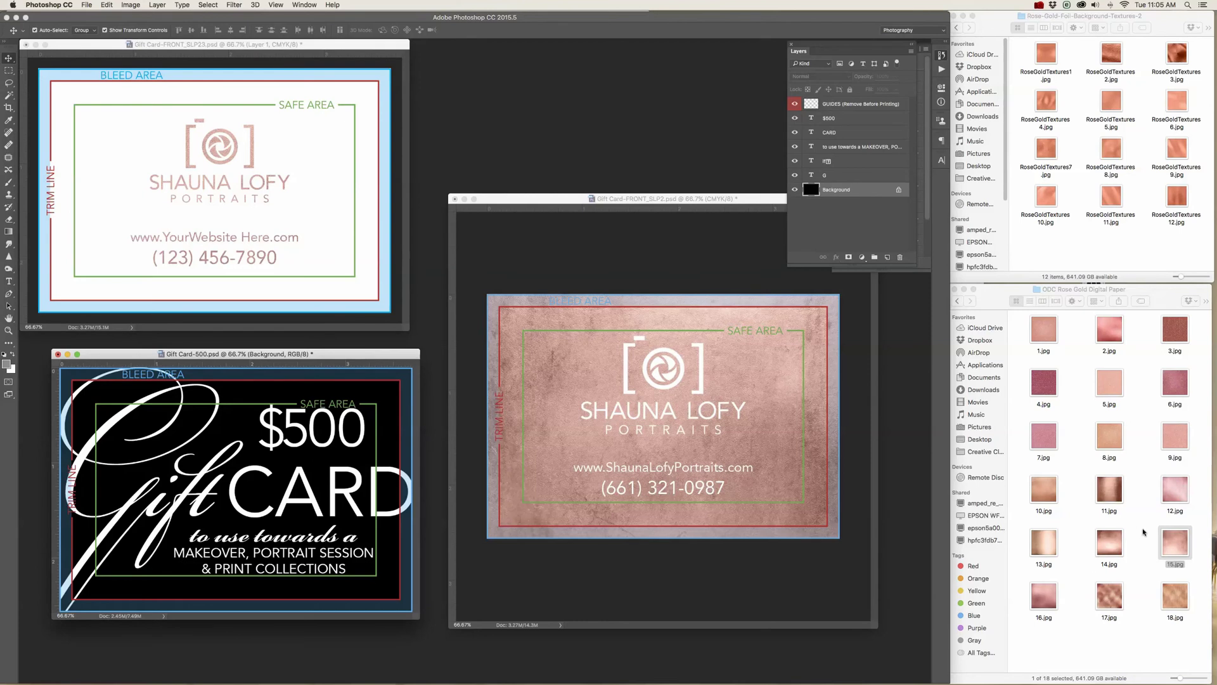
{"action": "left_click_drag", "start_coordinate": [1175, 550], "coordinate": [232, 452]}
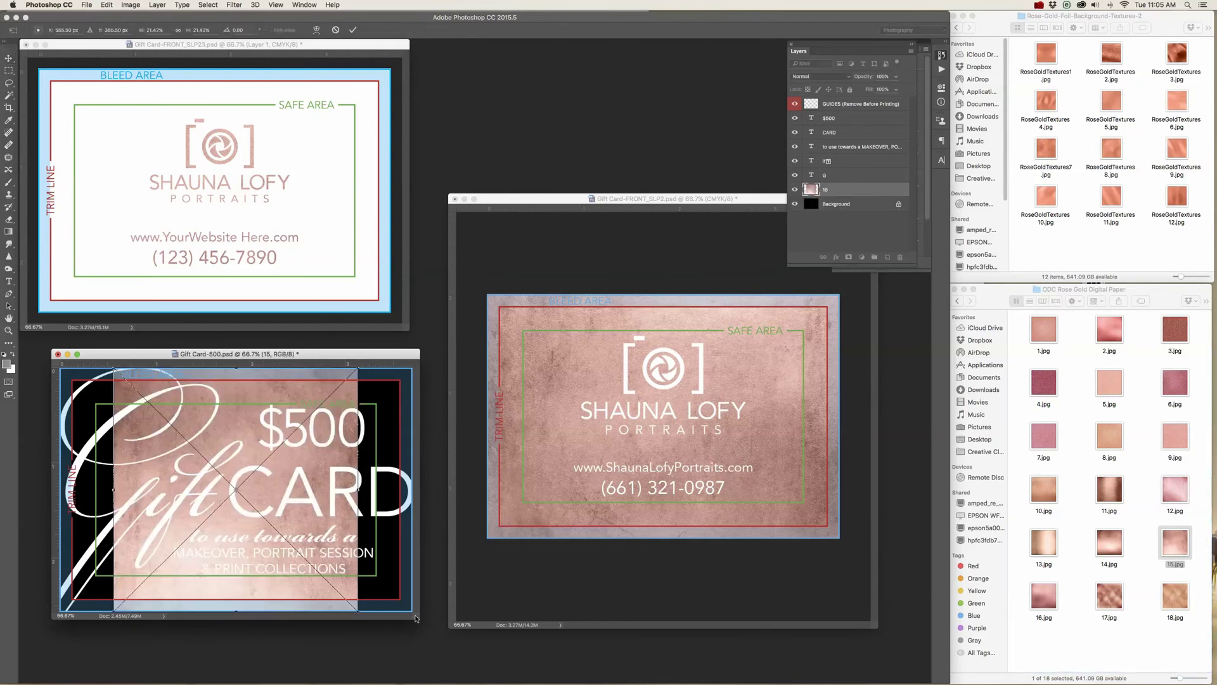
{"action": "left_click_drag", "start_coordinate": [377, 397], "coordinate": [463, 331]}
{"action": "left_click_drag", "start_coordinate": [129, 641], "coordinate": [76, 671]}
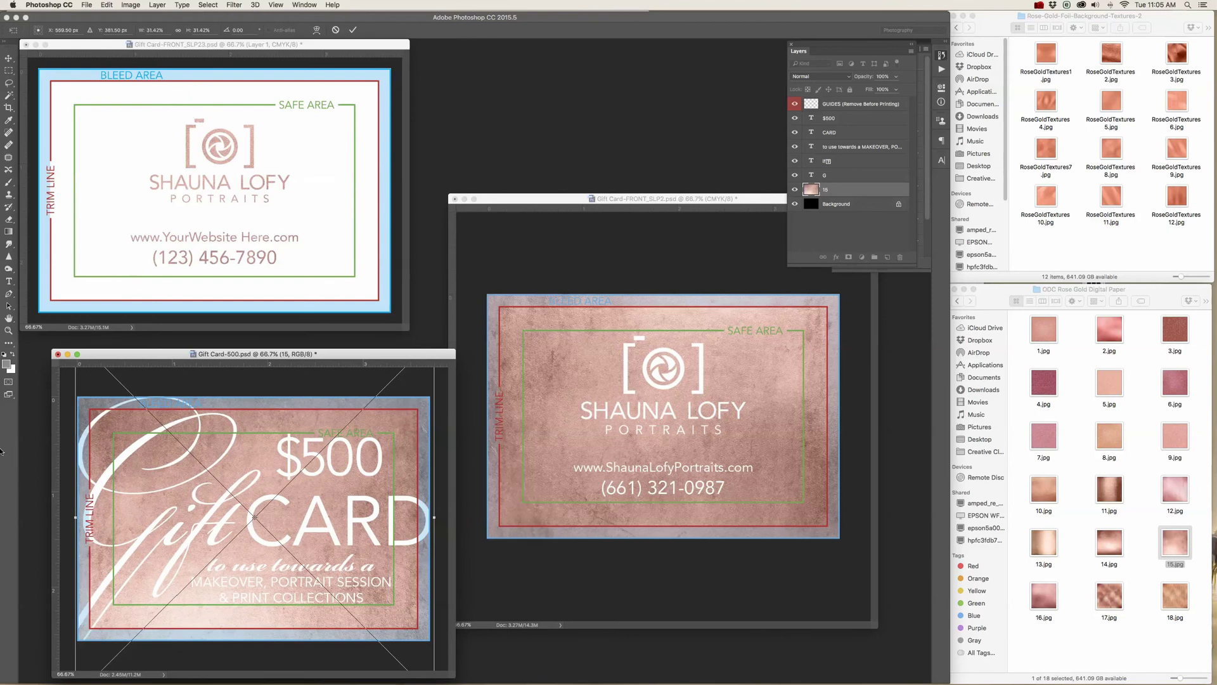
Flip the placed texture horizontally and vertically, move it up until its lower edge meets the card's, and commit the placement
{"action": "left_click_drag", "start_coordinate": [454, 354], "coordinate": [440, 204]}
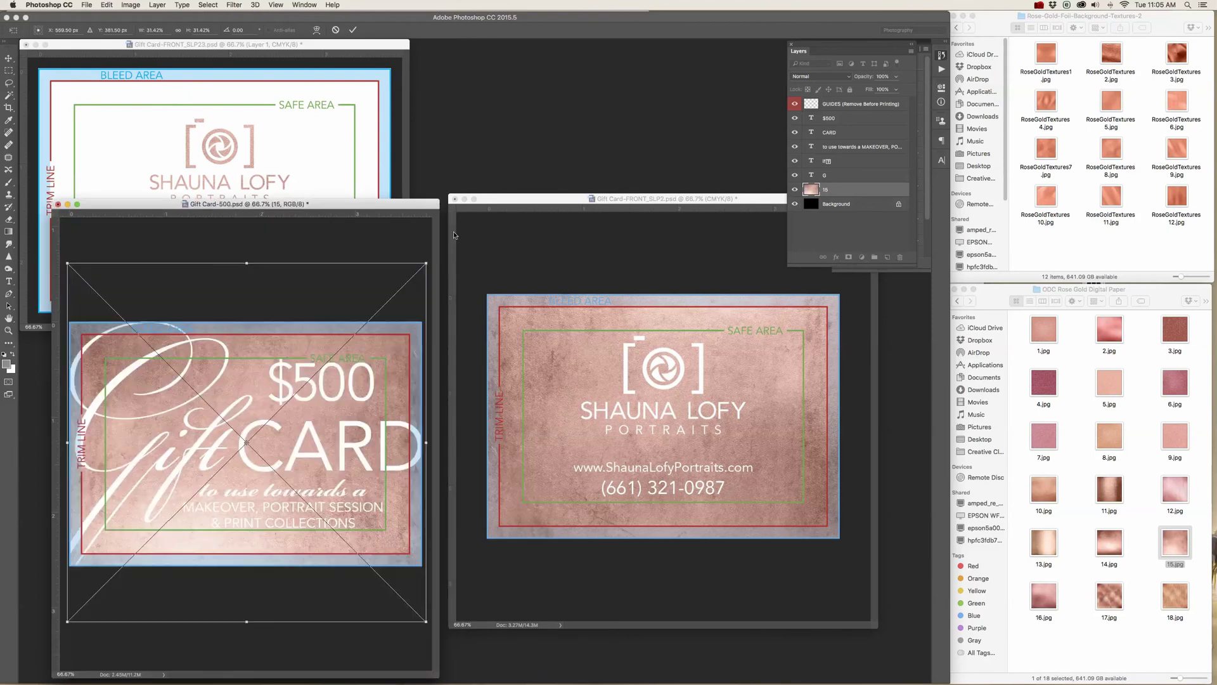
{"action": "left_click_drag", "start_coordinate": [421, 255], "coordinate": [109, 577]}
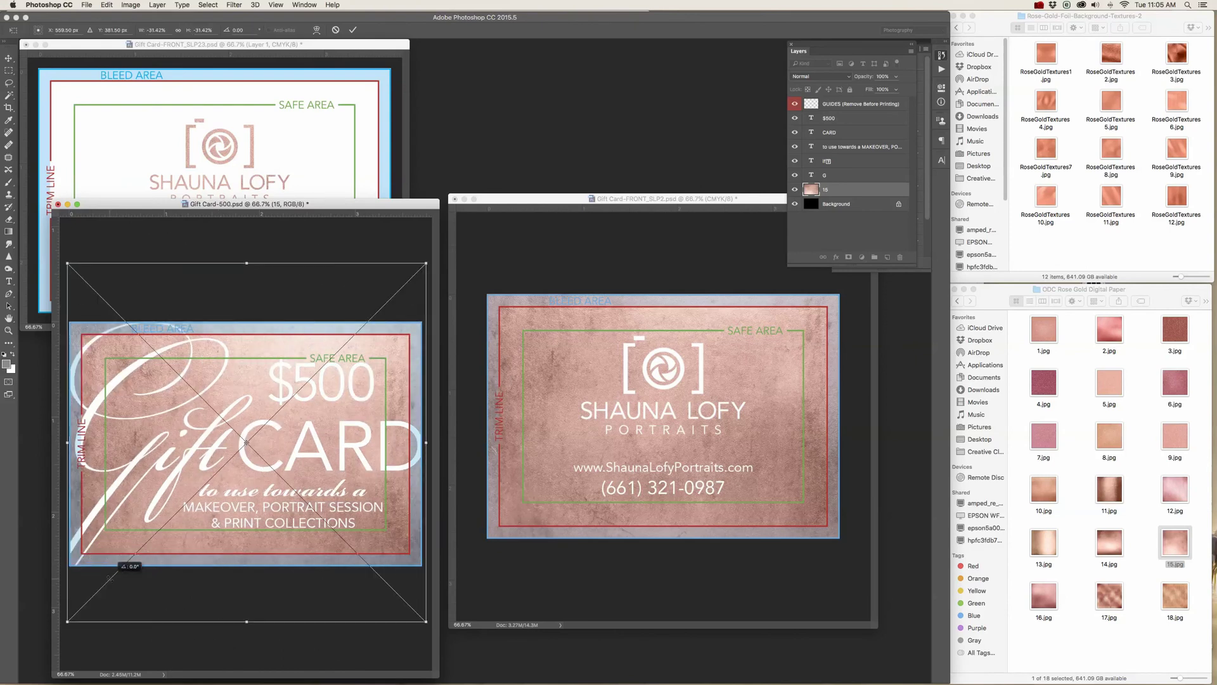
{"action": "left_click_drag", "start_coordinate": [198, 618], "coordinate": [198, 554]}
{"action": "key", "text": "Return"}
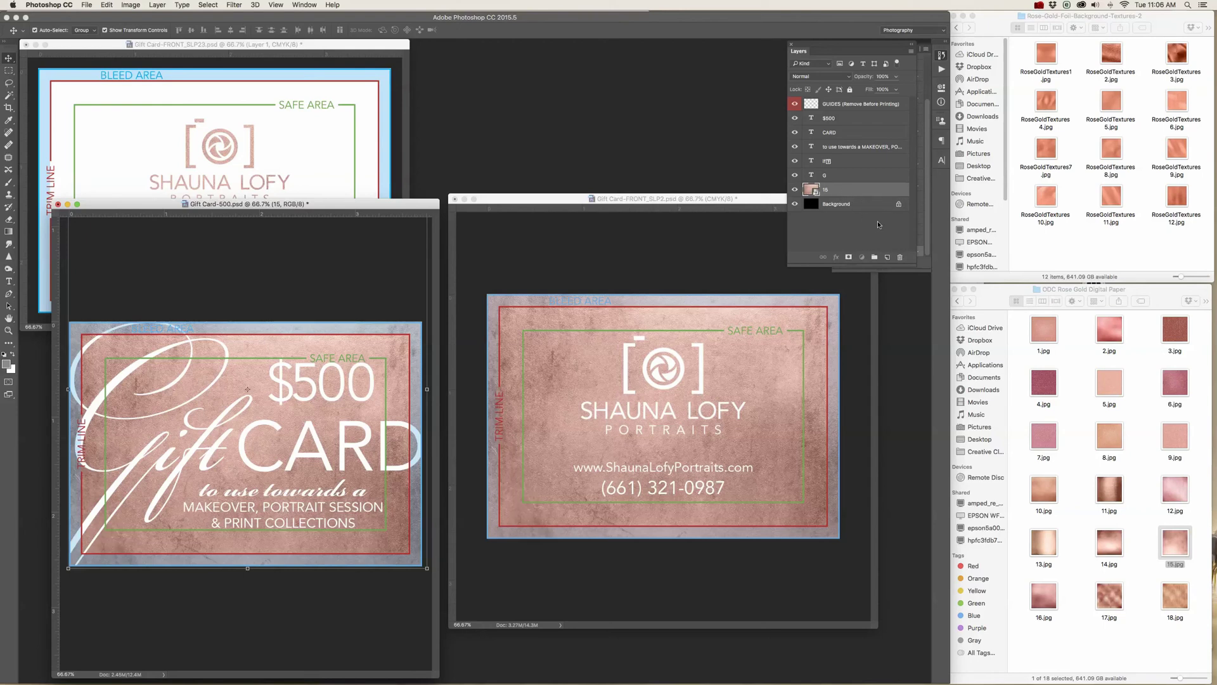
Hide the GUIDES (Remove Before Printing) layer in the $500 card and in both front card documents
{"action": "left_click", "coordinate": [796, 104]}
{"action": "left_click", "coordinate": [675, 246]}
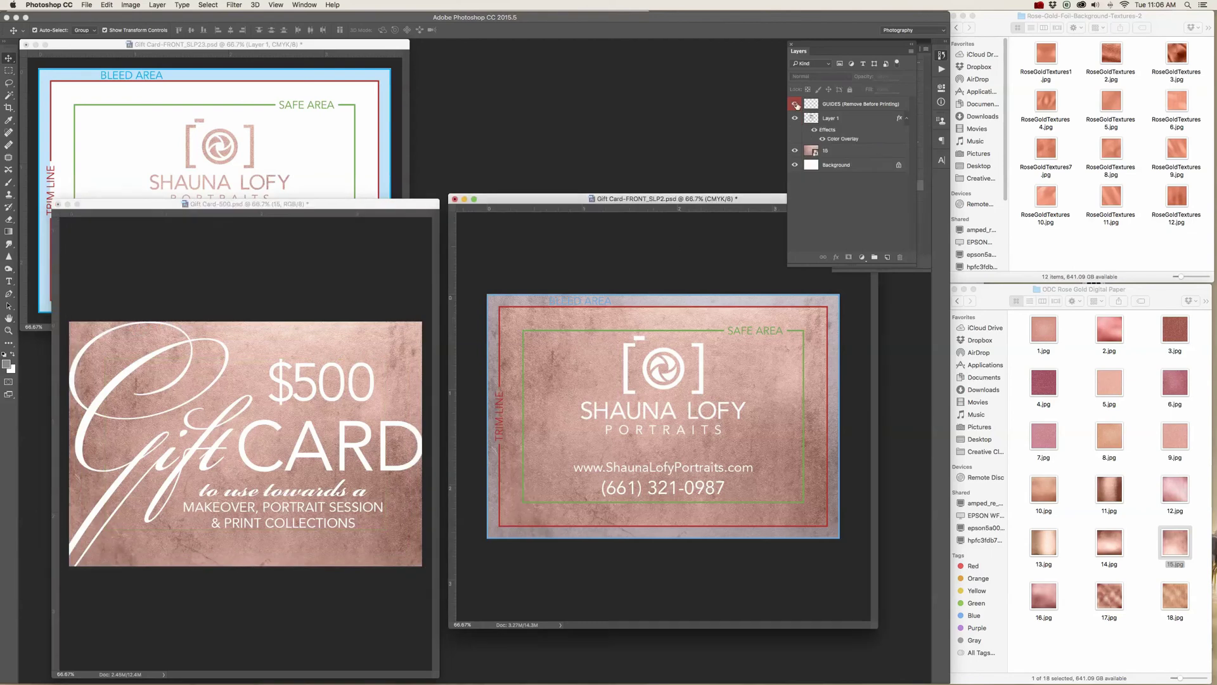
{"action": "left_click", "coordinate": [796, 104]}
{"action": "left_click", "coordinate": [391, 76]}
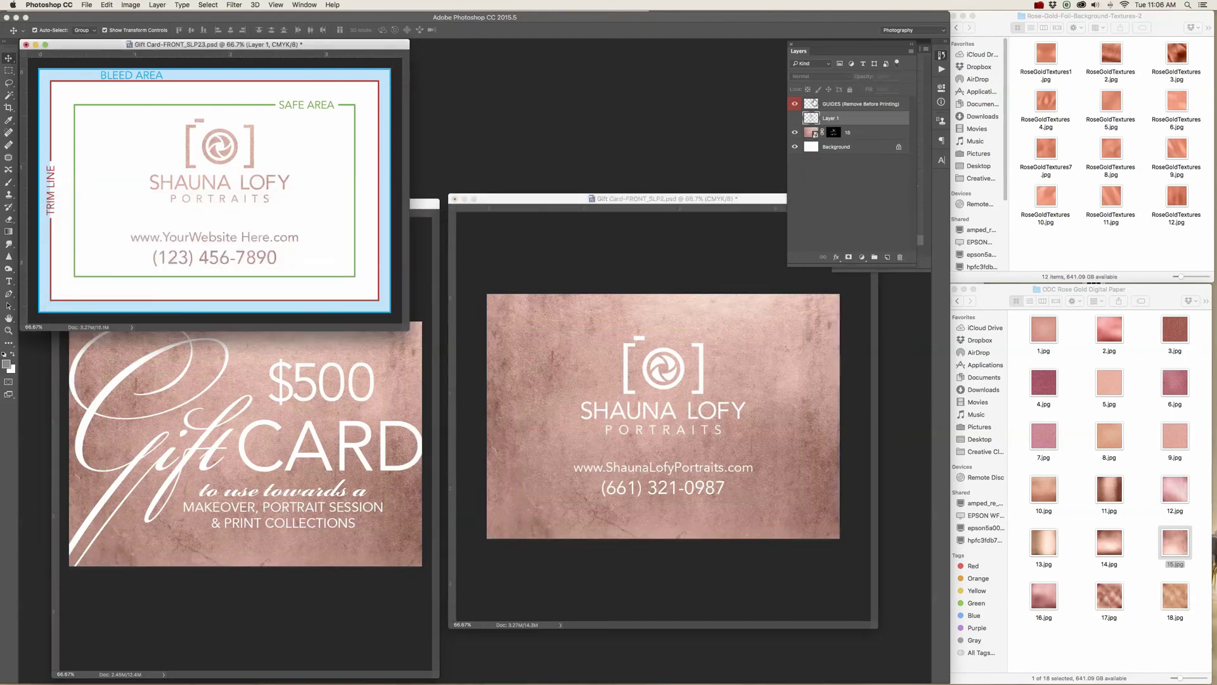
{"action": "left_click", "coordinate": [798, 104]}
{"action": "left_click", "coordinate": [426, 246]}
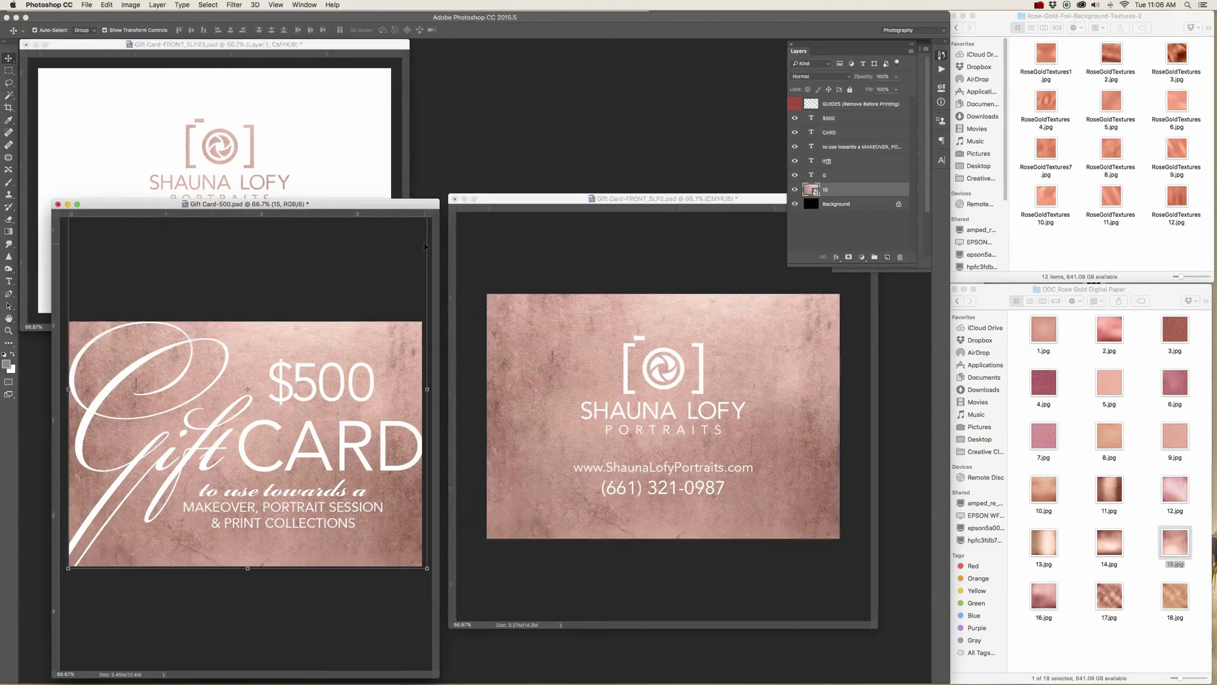
{"action": "left_click", "coordinate": [535, 270]}
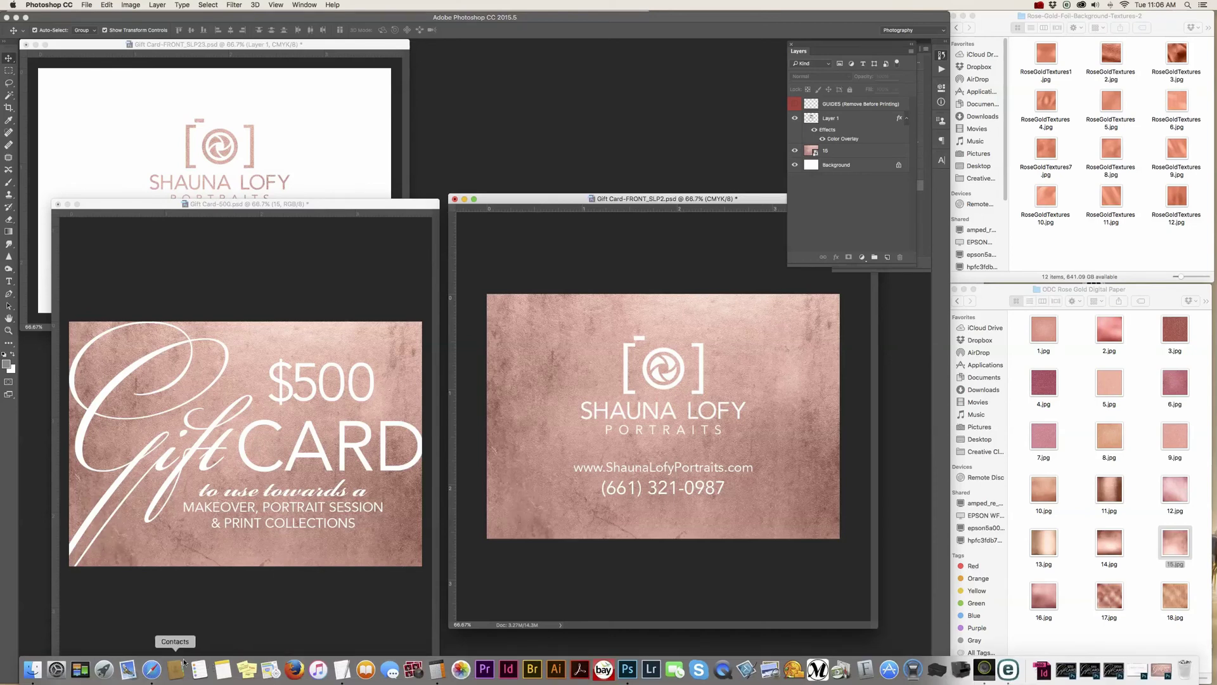
{"action": "left_click", "coordinate": [151, 669]}
{"action": "left_click", "coordinate": [717, 259]}
Flatten the $500 gift card image, discarding its hidden layers
{"action": "left_click", "coordinate": [365, 227]}
{"action": "left_click", "coordinate": [86, 4]}
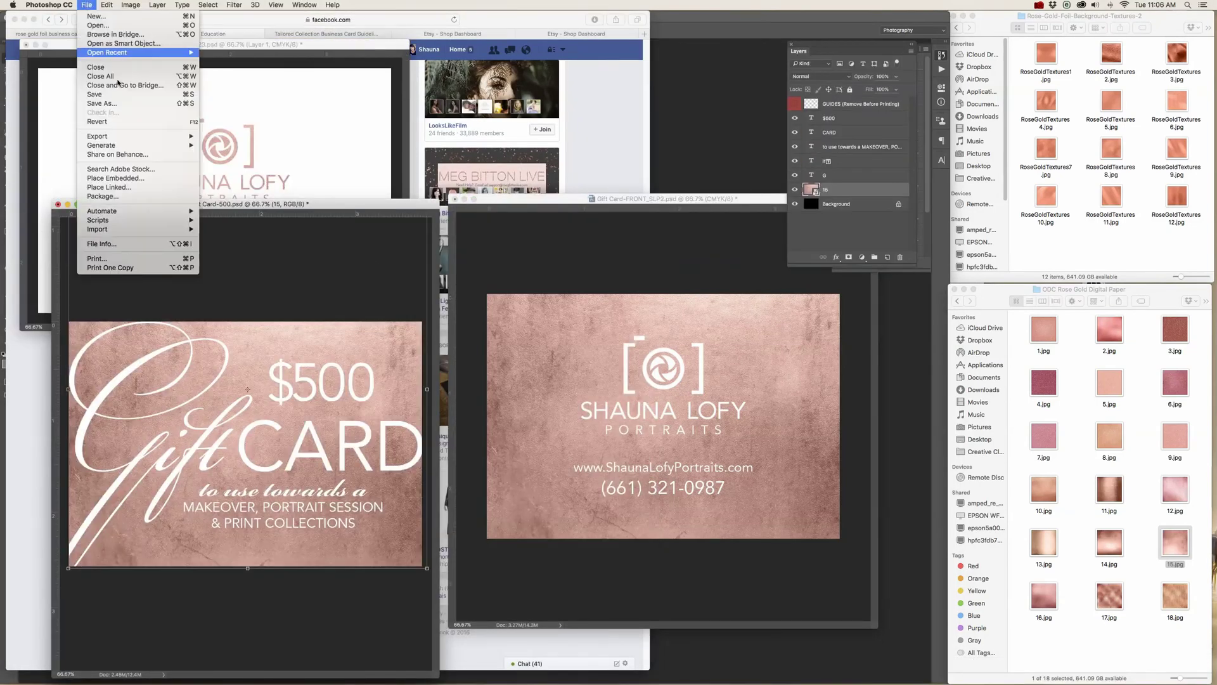
{"action": "left_click", "coordinate": [266, 262]}
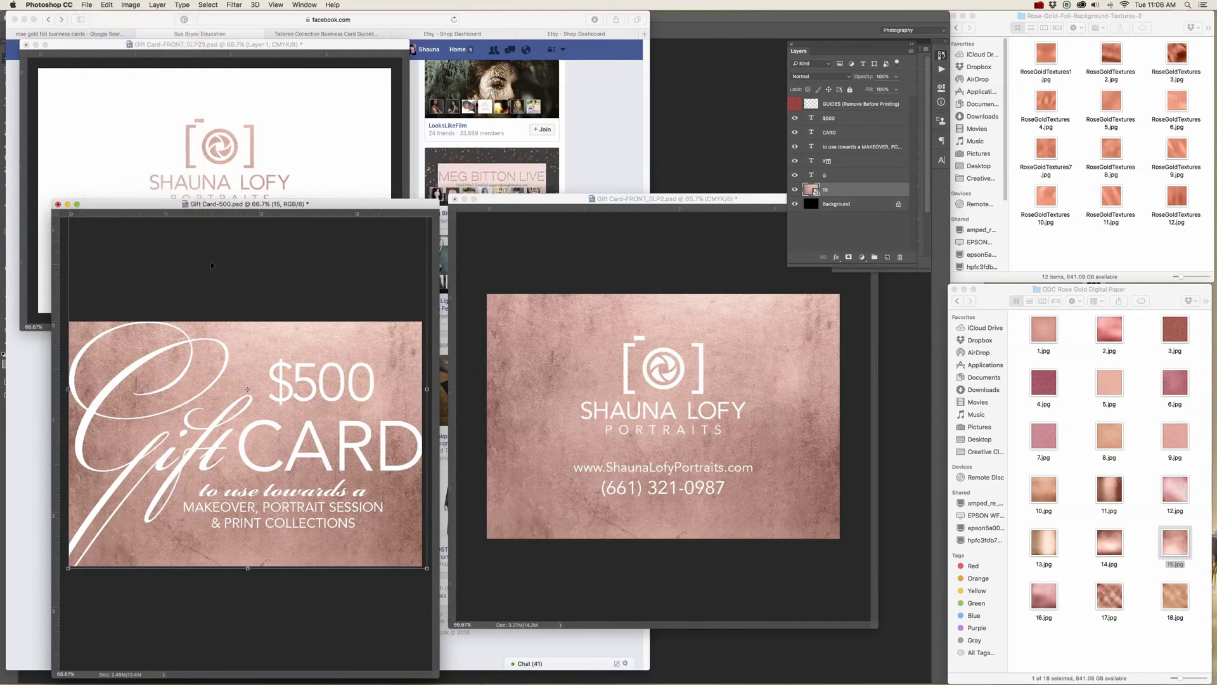
{"action": "left_click", "coordinate": [86, 5]}
{"action": "left_click", "coordinate": [239, 254]}
{"action": "left_click", "coordinate": [156, 5]}
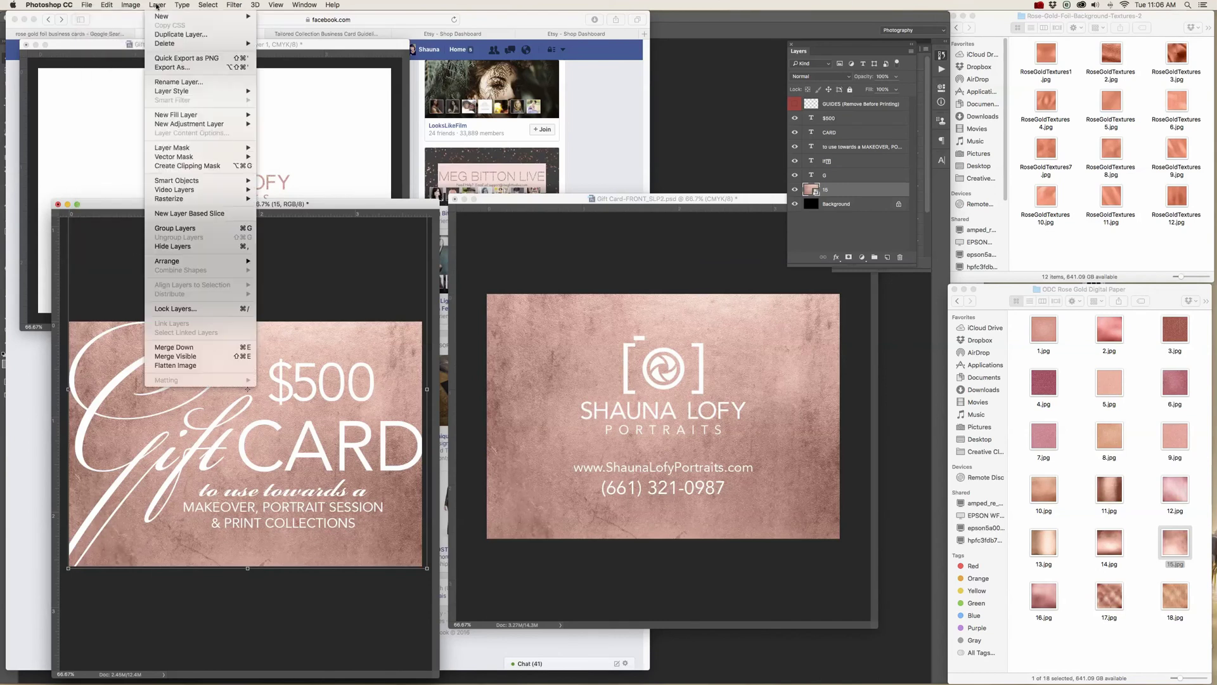
{"action": "left_click", "coordinate": [190, 366]}
{"action": "left_click", "coordinate": [683, 221]}
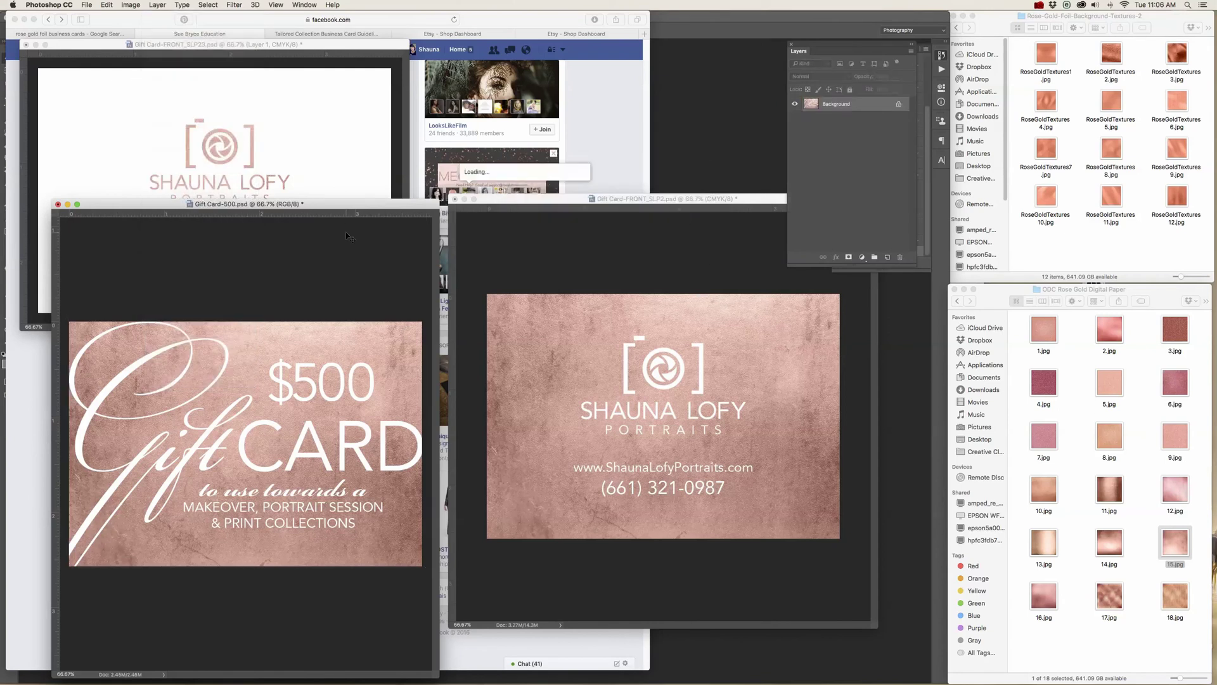
Save the flattened $500 card as a High quality JPEG named Gift Card-500_fauxfoil
{"action": "left_click", "coordinate": [86, 5]}
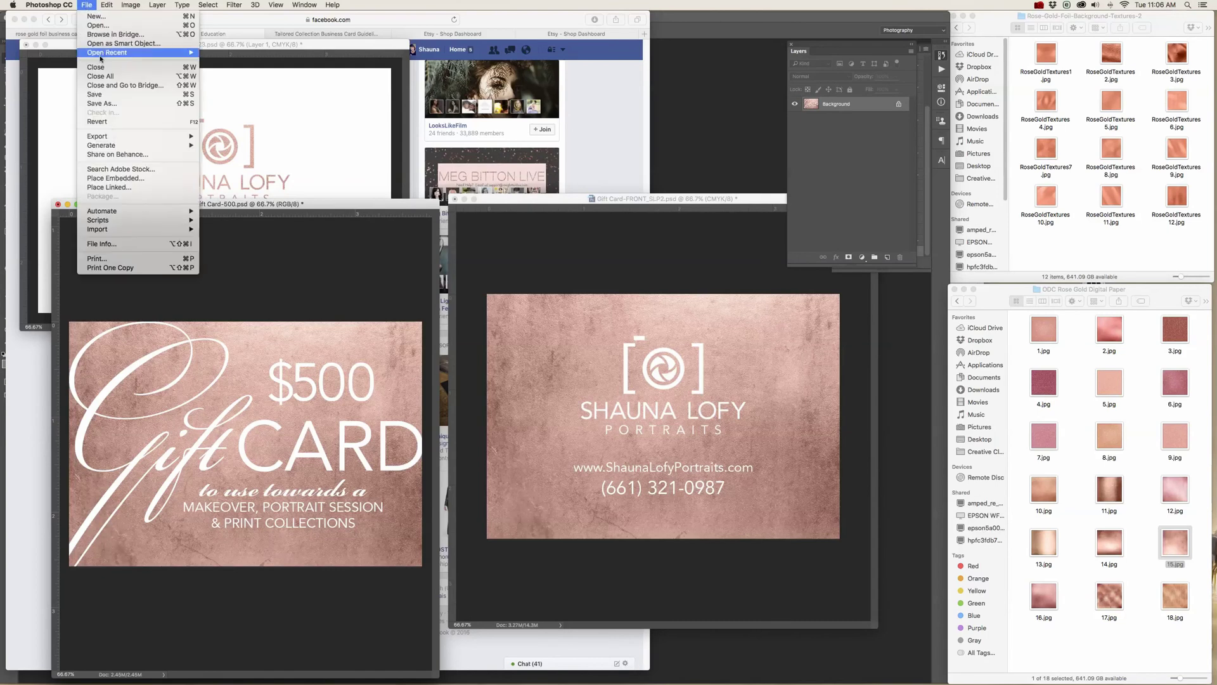
{"action": "left_click", "coordinate": [101, 103]}
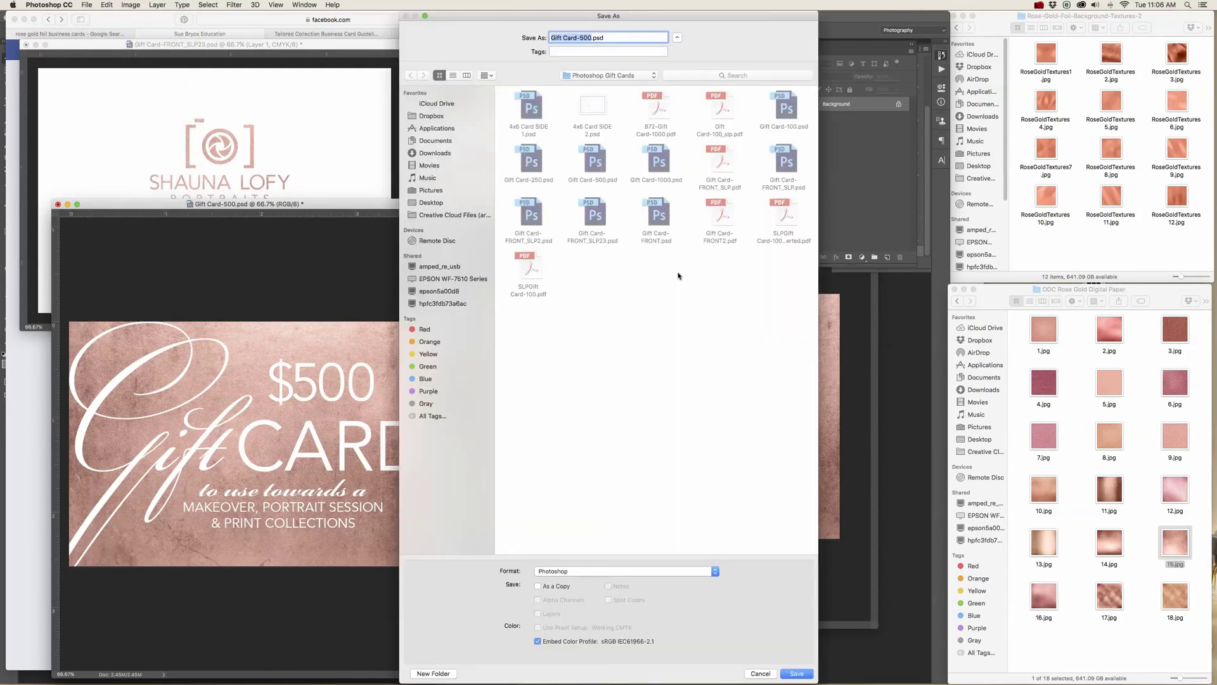
{"action": "left_click", "coordinate": [604, 571]}
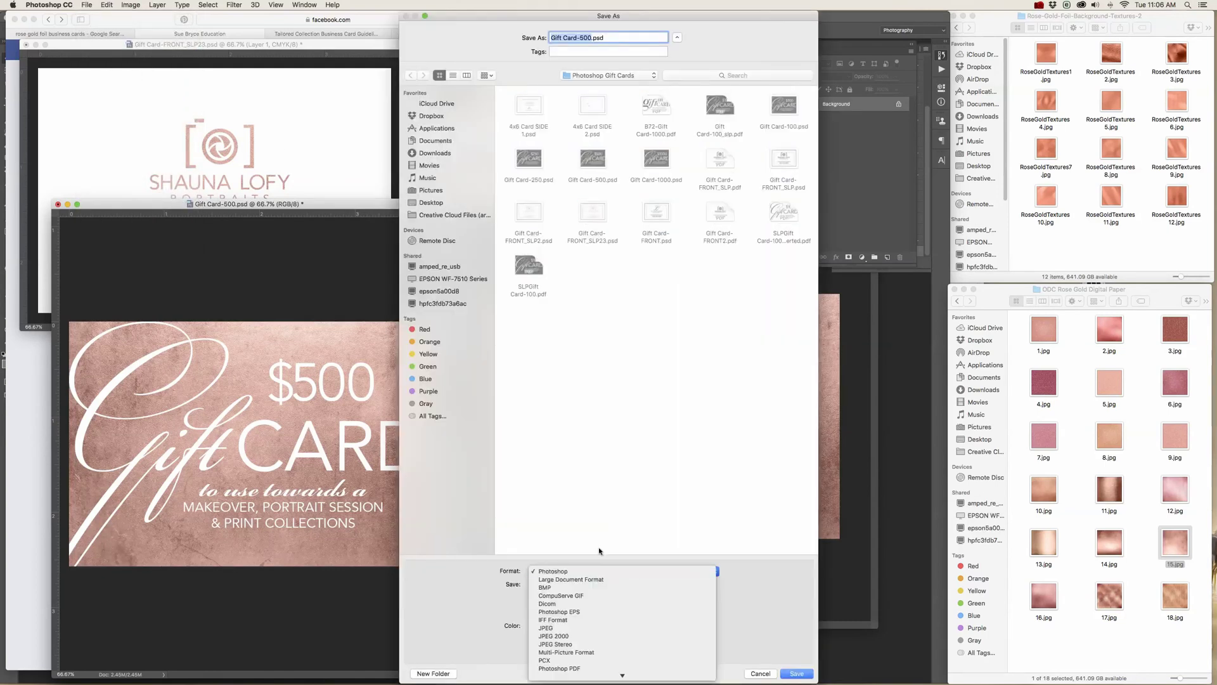
{"action": "left_click", "coordinate": [594, 628]}
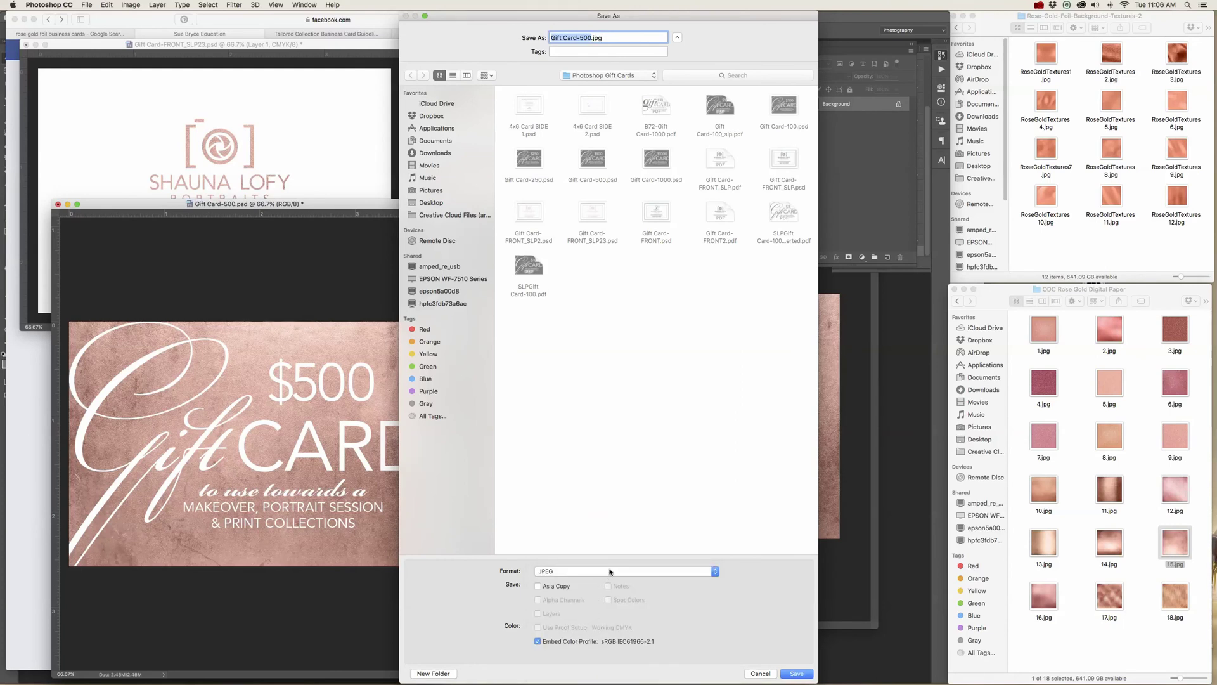
{"action": "left_click", "coordinate": [590, 38]}
{"action": "type", "text": "_rose"}
{"action": "key", "text": "BackSpace"}
{"action": "key", "text": "BackSpace"}
{"action": "key", "text": "BackSpace"}
{"action": "type", "text": "fauxfo"}
{"action": "left_click", "coordinate": [797, 674]}
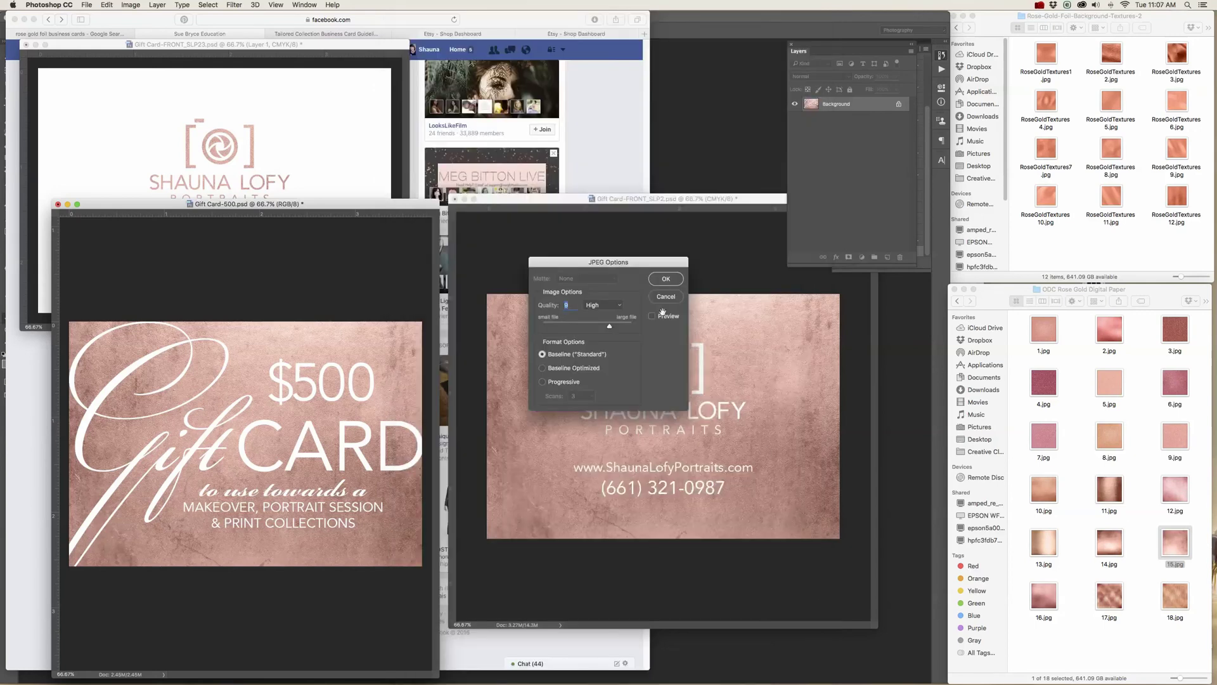
{"action": "left_click", "coordinate": [673, 282]}
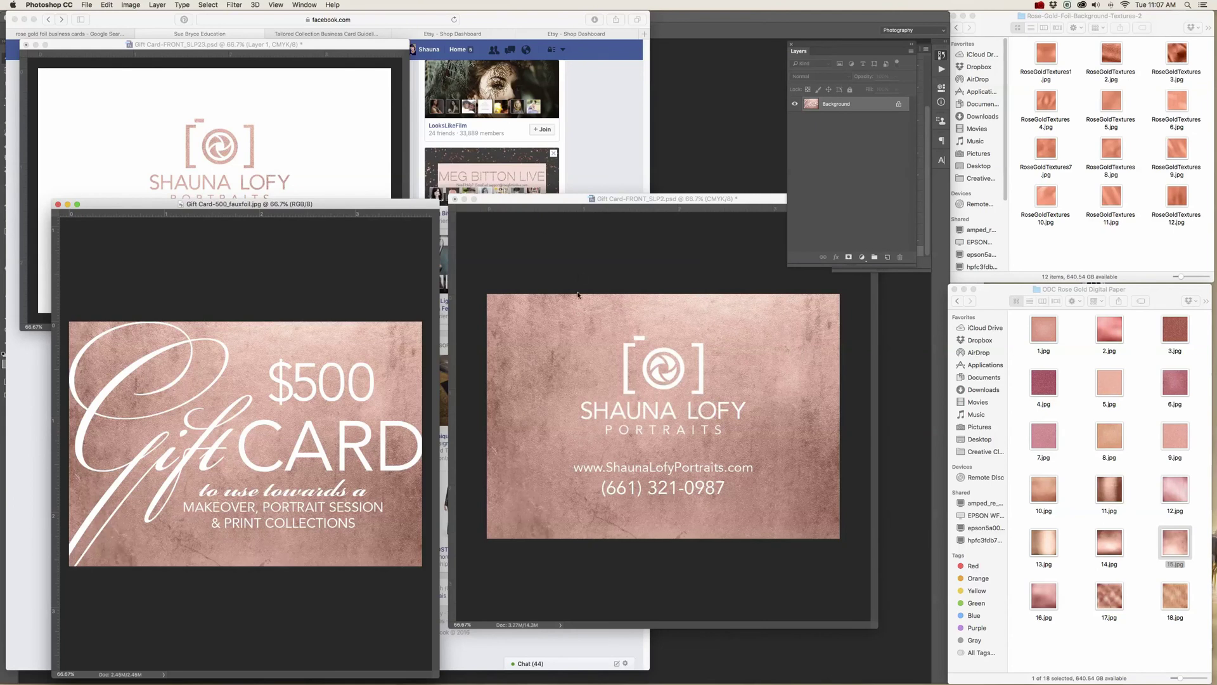
Flatten the white front card with the rose gold logo and text, discarding its hidden layers
{"action": "left_click", "coordinate": [377, 145]}
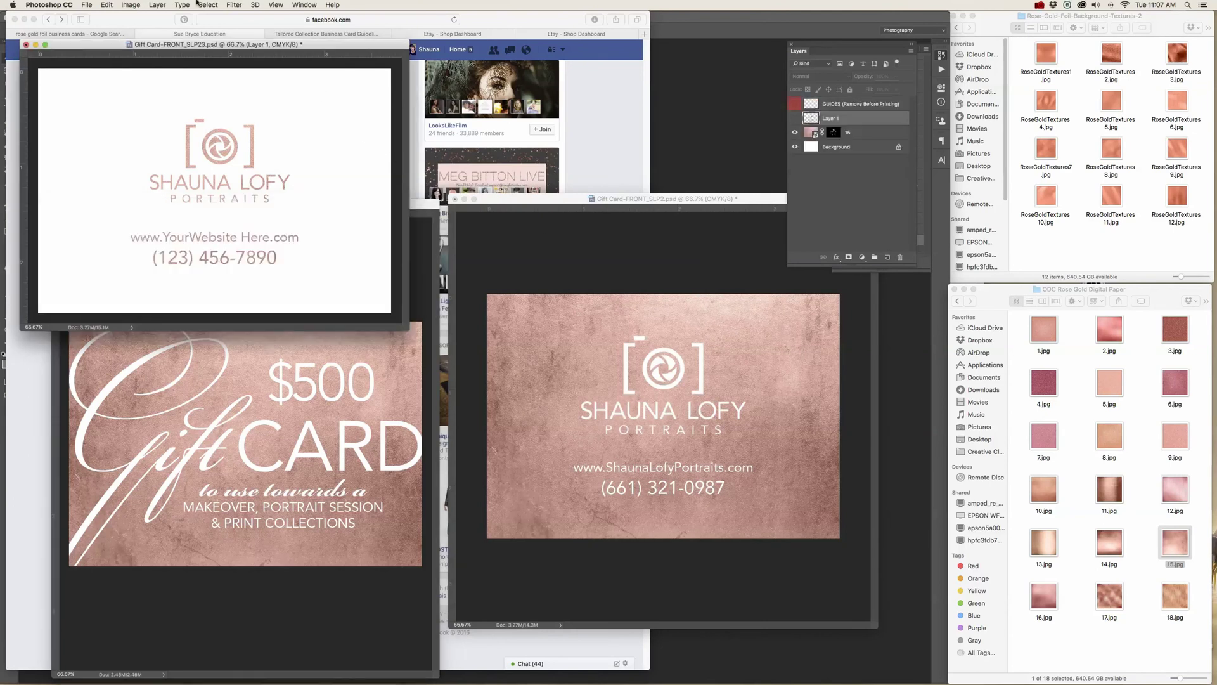
{"action": "left_click", "coordinate": [157, 6]}
{"action": "left_click", "coordinate": [190, 366]}
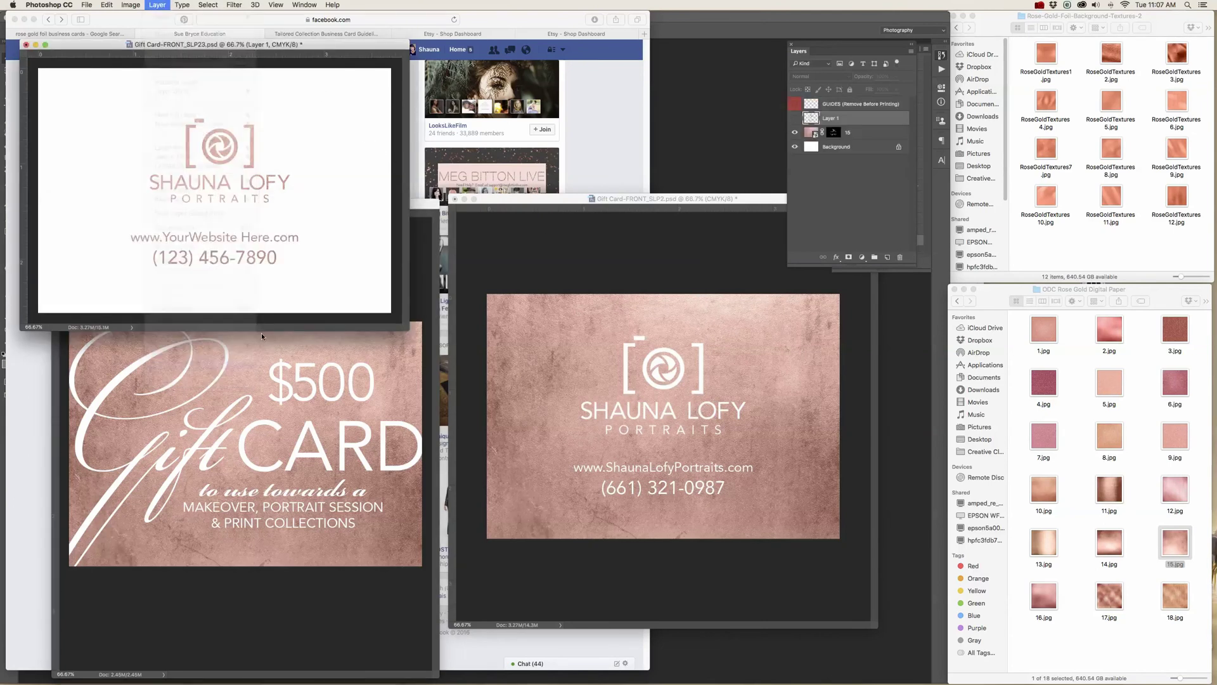
{"action": "left_click", "coordinate": [680, 220]}
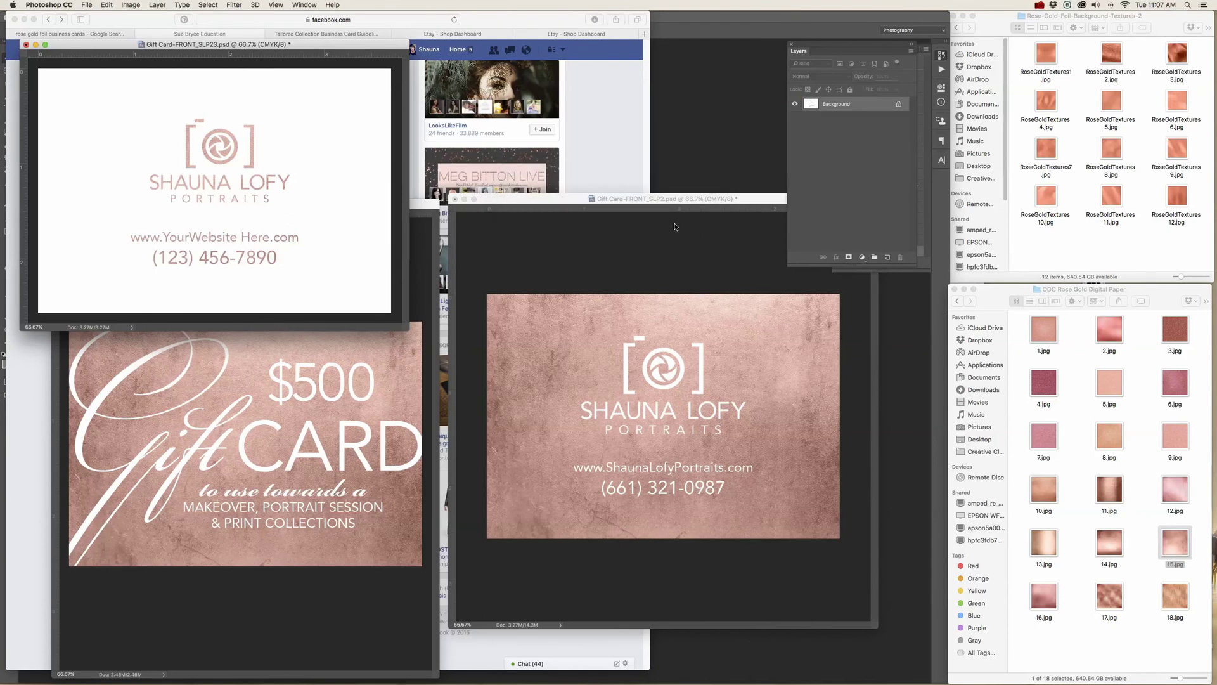
Start saving the flattened white front card as a new file in JPEG format
{"action": "key", "text": "super+shift+s"}
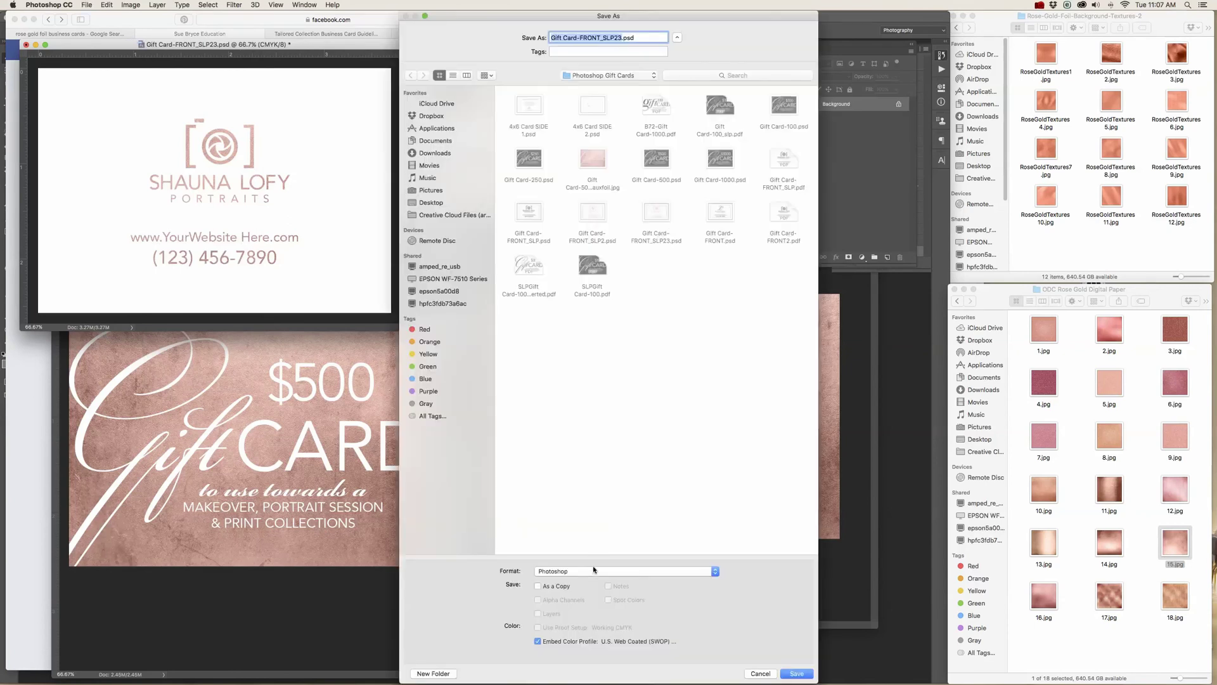
{"action": "left_click", "coordinate": [596, 572]}
{"action": "left_click", "coordinate": [548, 595]}
Name the file Gift Card-FRONT_fauxfoil and save it as a High quality JPEG
{"action": "left_click", "coordinate": [622, 38]}
{"action": "key", "text": "BackSpace"}
{"action": "key", "text": "BackSpace"}
{"action": "key", "text": "BackSpace"}
{"action": "key", "text": "BackSpace"}
{"action": "key", "text": "BackSpace"}
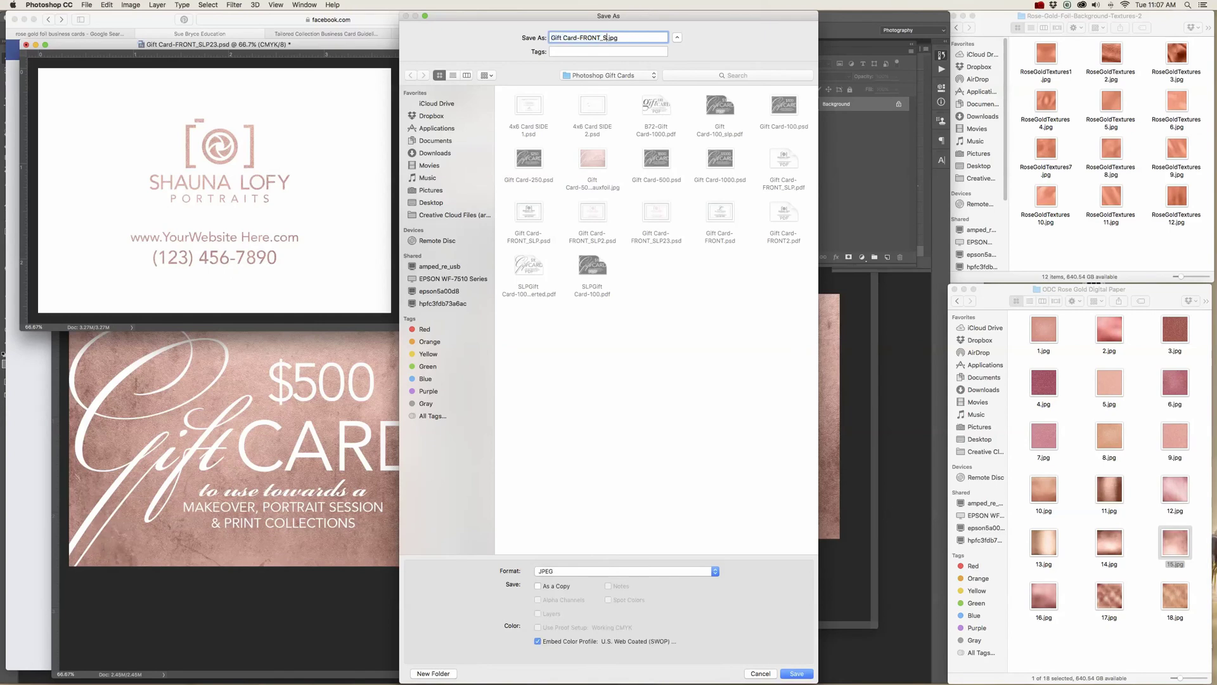
{"action": "type", "text": "faixfoil"}
{"action": "key", "text": "BackSpace"}
{"action": "key", "text": "BackSpace"}
{"action": "key", "text": "BackSpace"}
{"action": "key", "text": "BackSpace"}
{"action": "key", "text": "BackSpace"}
{"action": "key", "text": "BackSpace"}
{"action": "type", "text": "uxfoil"}
{"action": "left_click", "coordinate": [797, 673]}
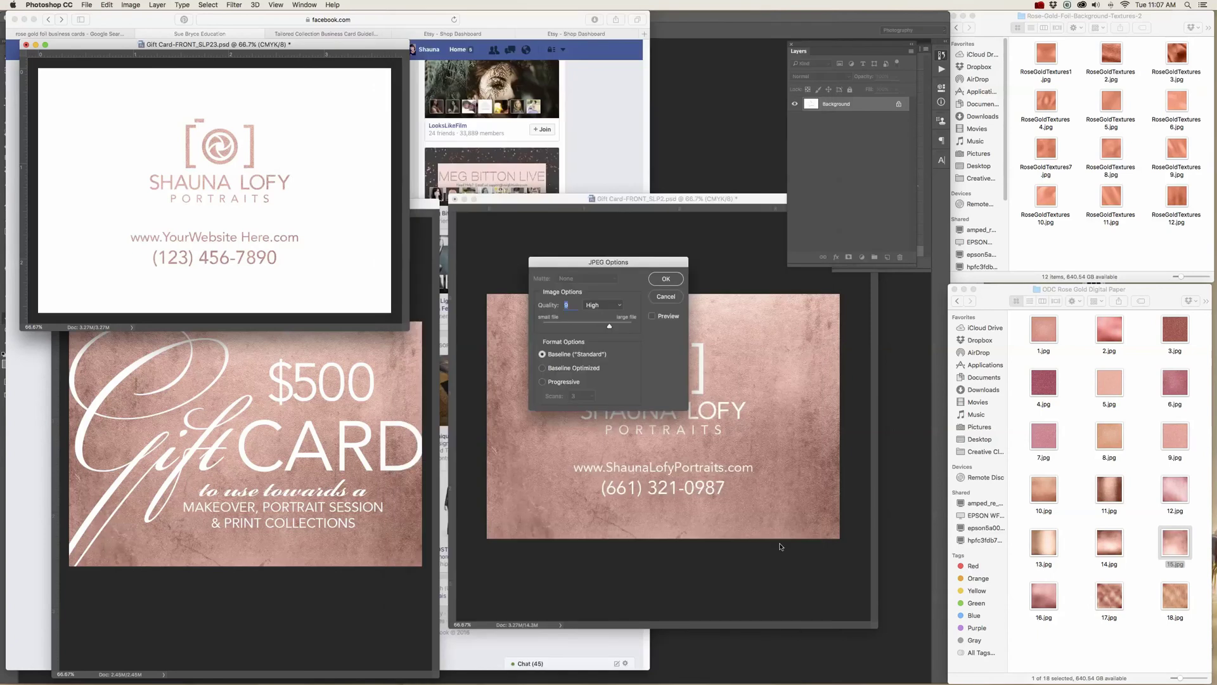
{"action": "left_click", "coordinate": [682, 260]}
Flatten the front card with the rose gold background and white artwork, discarding its hidden layers
{"action": "left_click", "coordinate": [683, 260]}
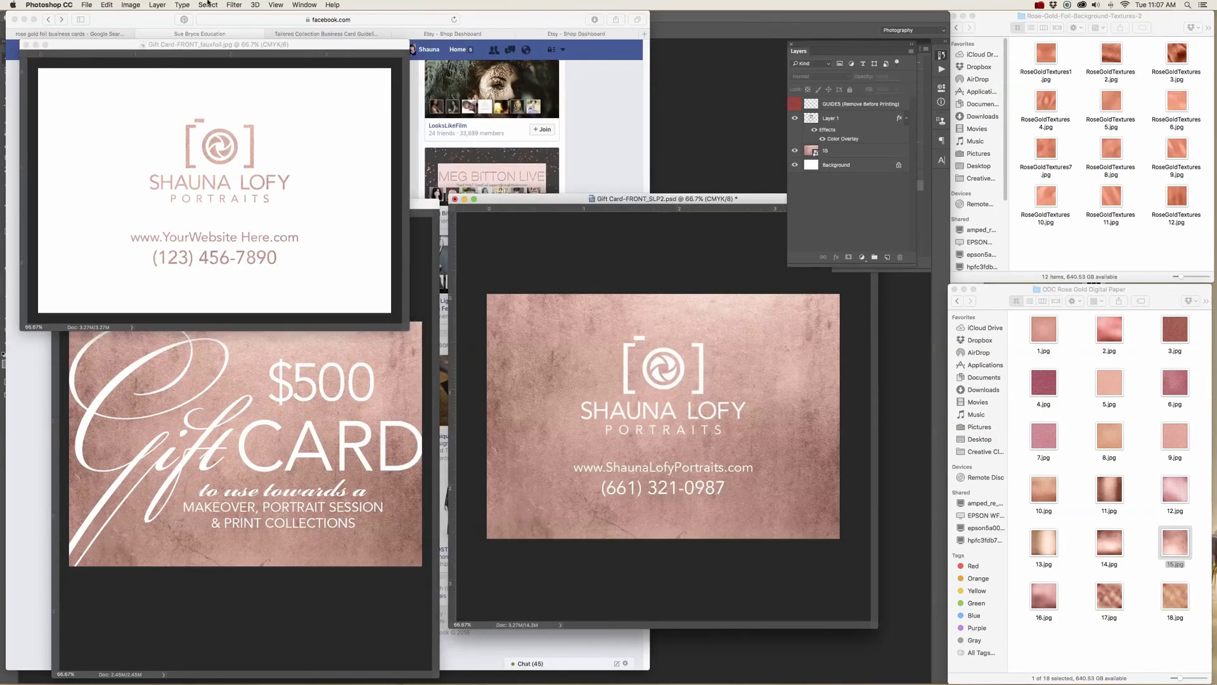
{"action": "left_click", "coordinate": [84, 5]}
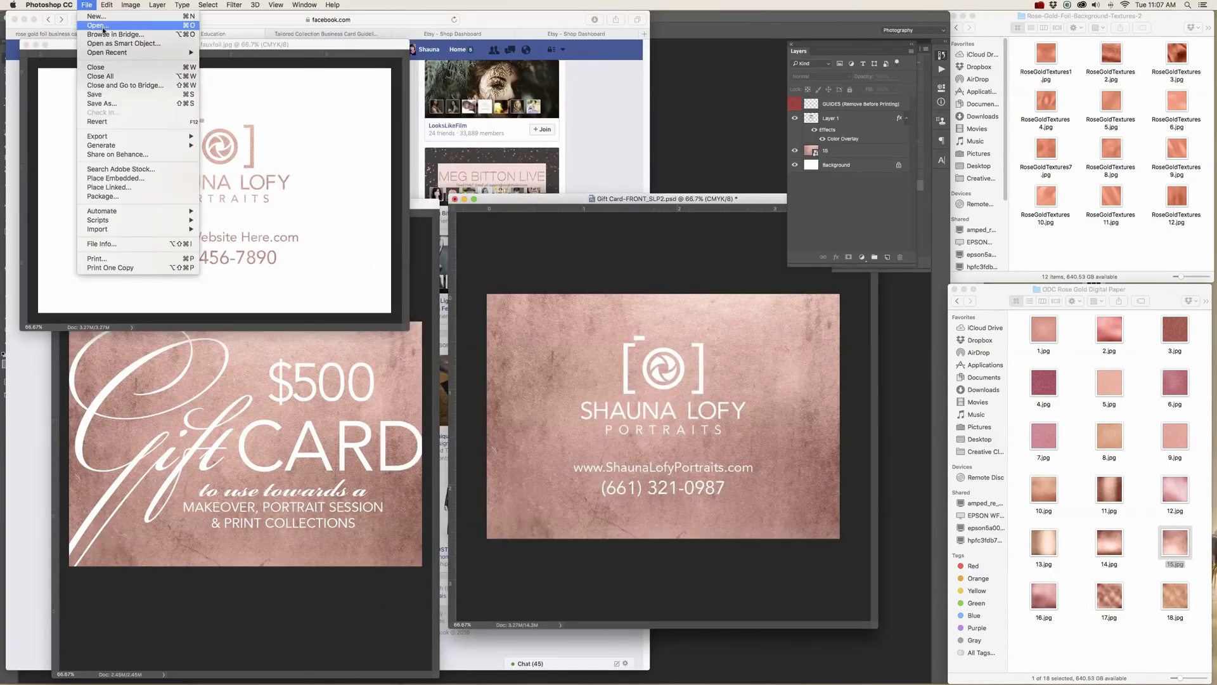
{"action": "left_click", "coordinate": [158, 5]}
{"action": "left_click", "coordinate": [179, 366]}
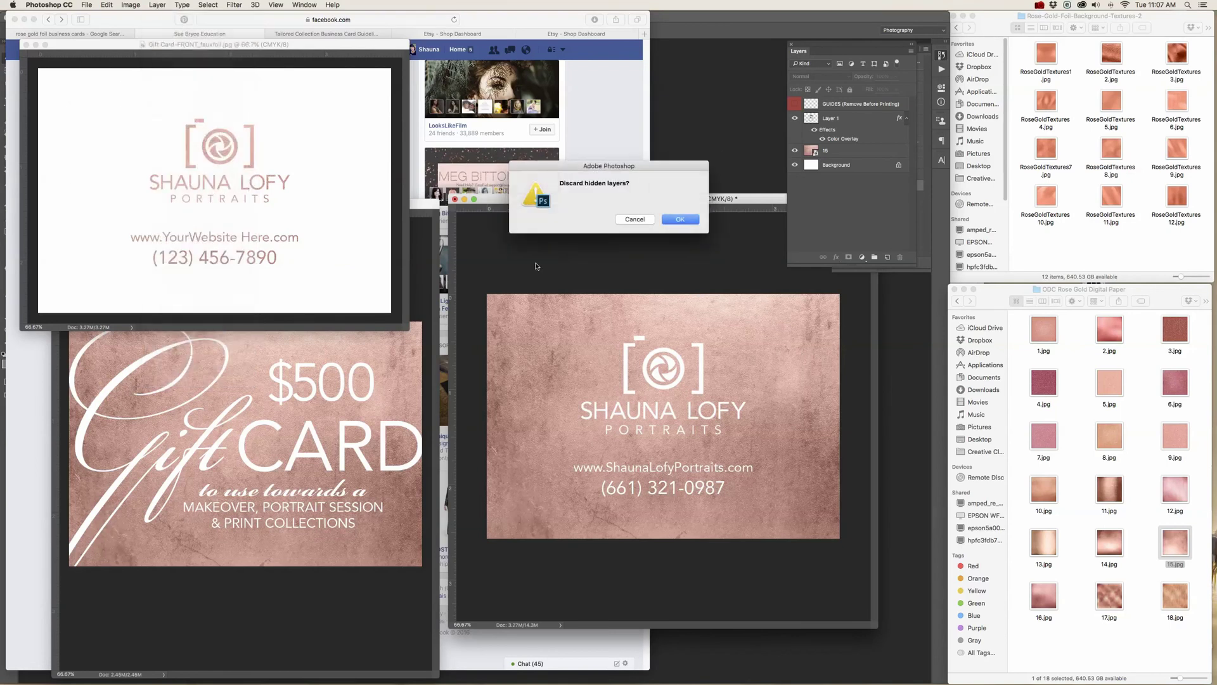
{"action": "left_click", "coordinate": [676, 225]}
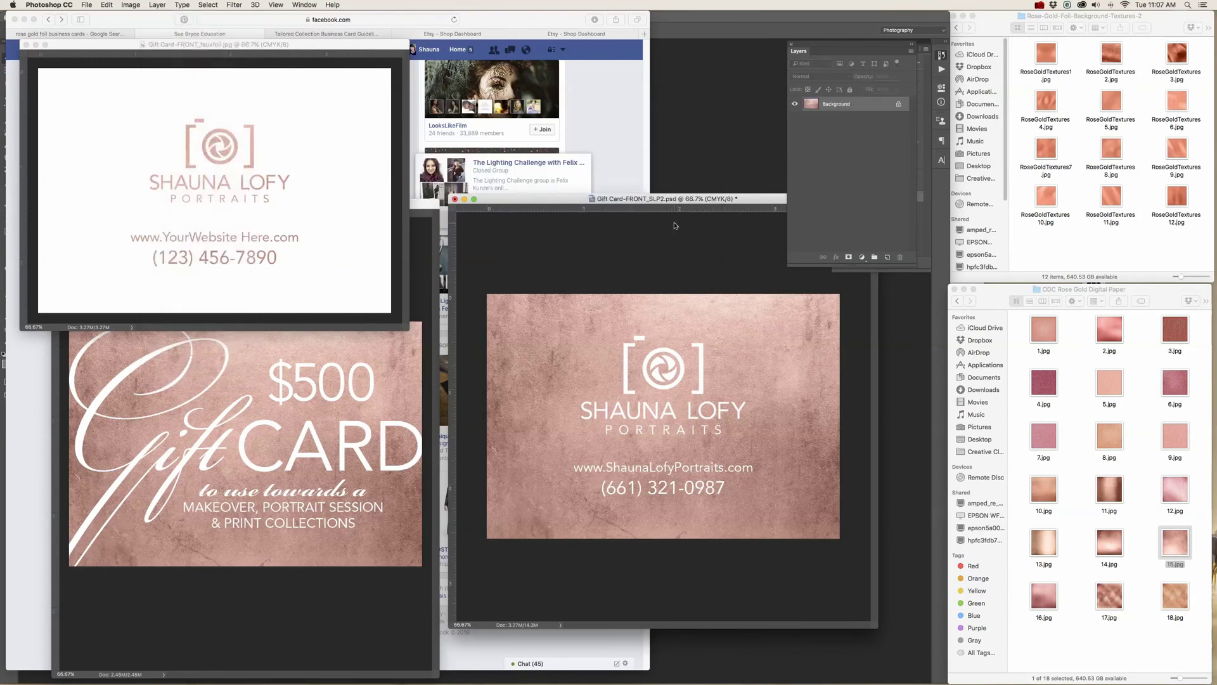
Save the flattened rose gold front card as a JPEG named Gift Card-FRONT_fauxfoil2
{"action": "left_click", "coordinate": [87, 5]}
{"action": "left_click", "coordinate": [107, 105]}
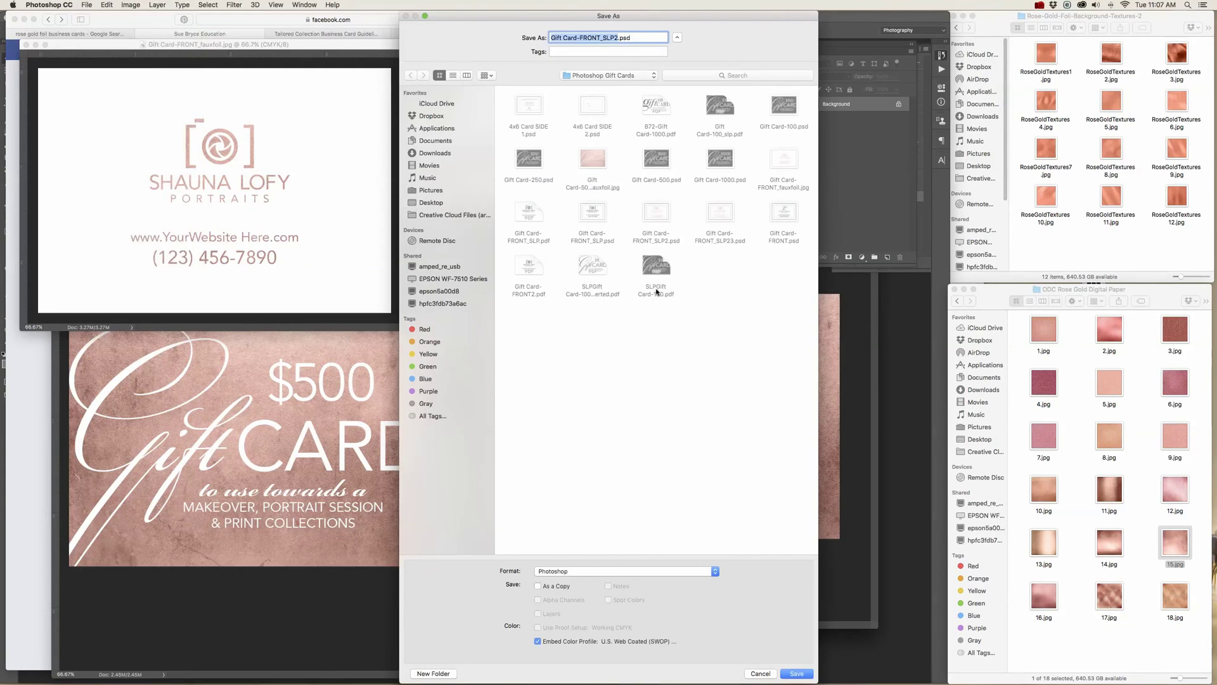
{"action": "left_click", "coordinate": [634, 572]}
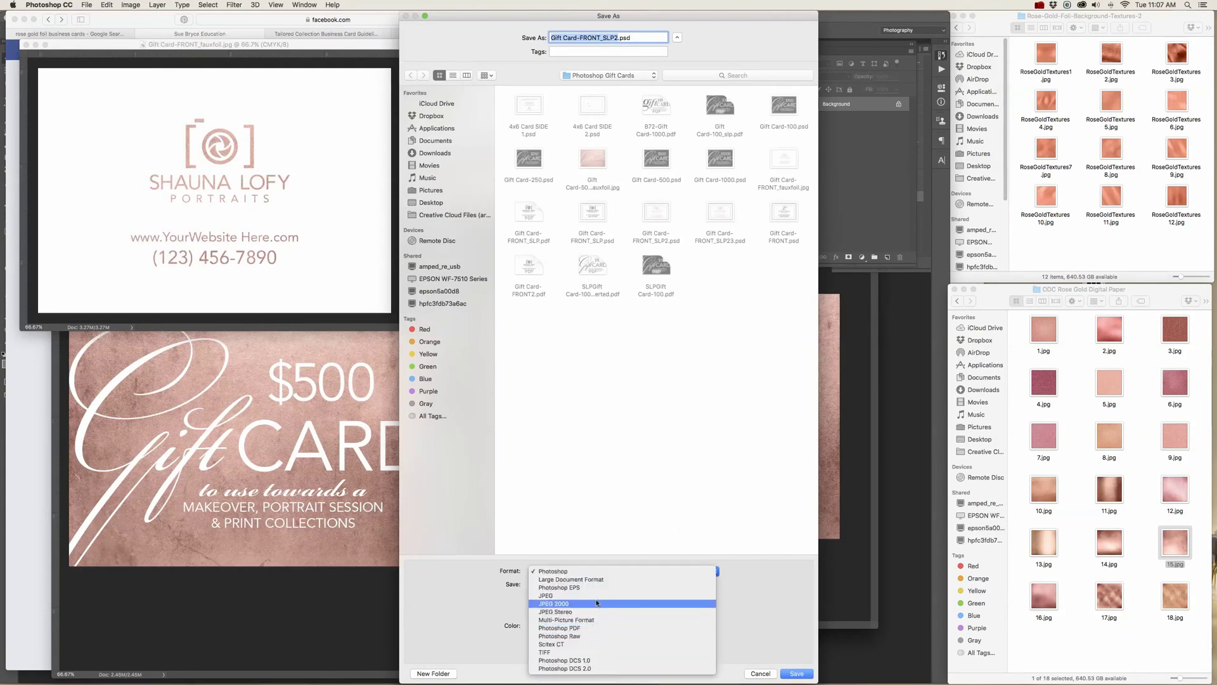
{"action": "key", "text": "Return"}
{"action": "left_click", "coordinate": [616, 38]}
{"action": "key", "text": "BackSpace"}
{"action": "key", "text": "BackSpace"}
{"action": "key", "text": "BackSpace"}
{"action": "key", "text": "BackSpace"}
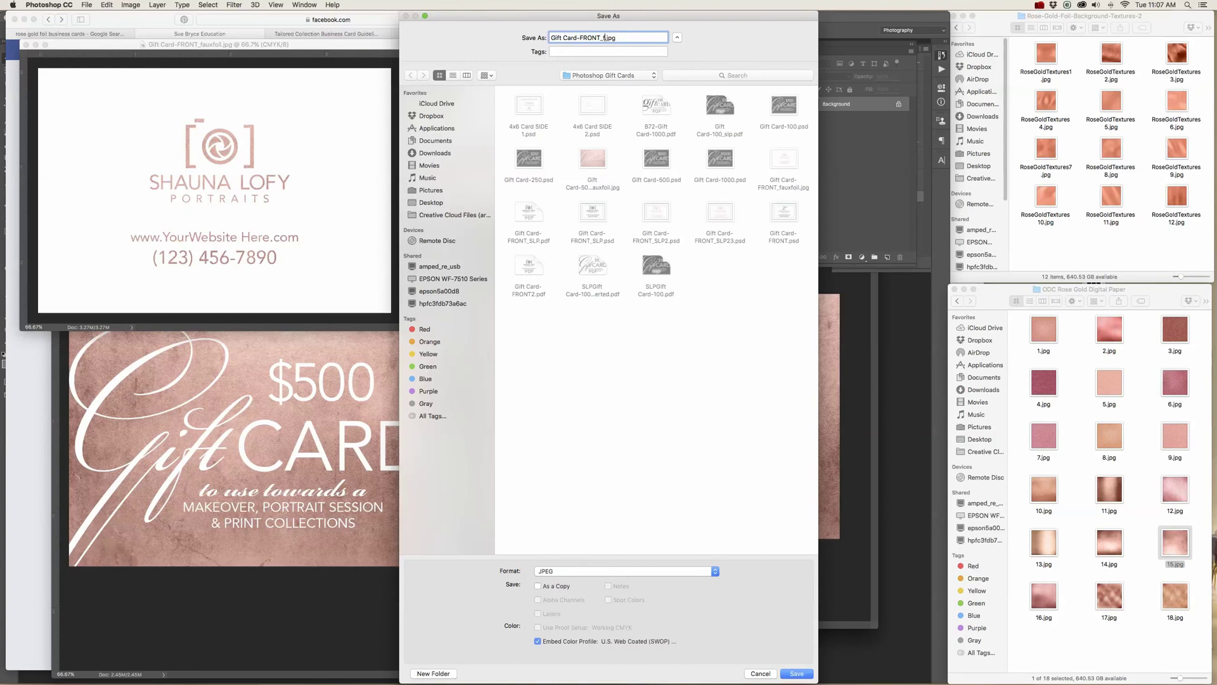
{"action": "type", "text": "fauxfoil2"}
{"action": "left_click", "coordinate": [797, 674]}
{"action": "left_click", "coordinate": [674, 278]}
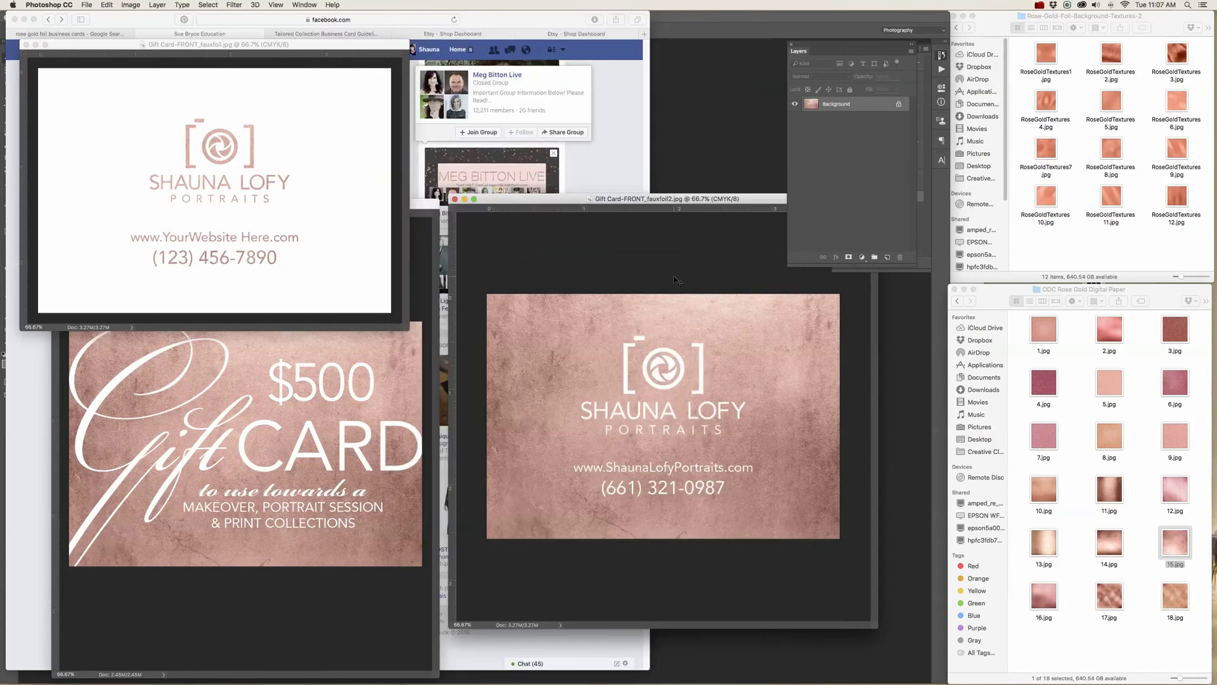
Switch to Safari and load the MOO website in the last Etsy dashboard tab
{"action": "left_click", "coordinate": [152, 666]}
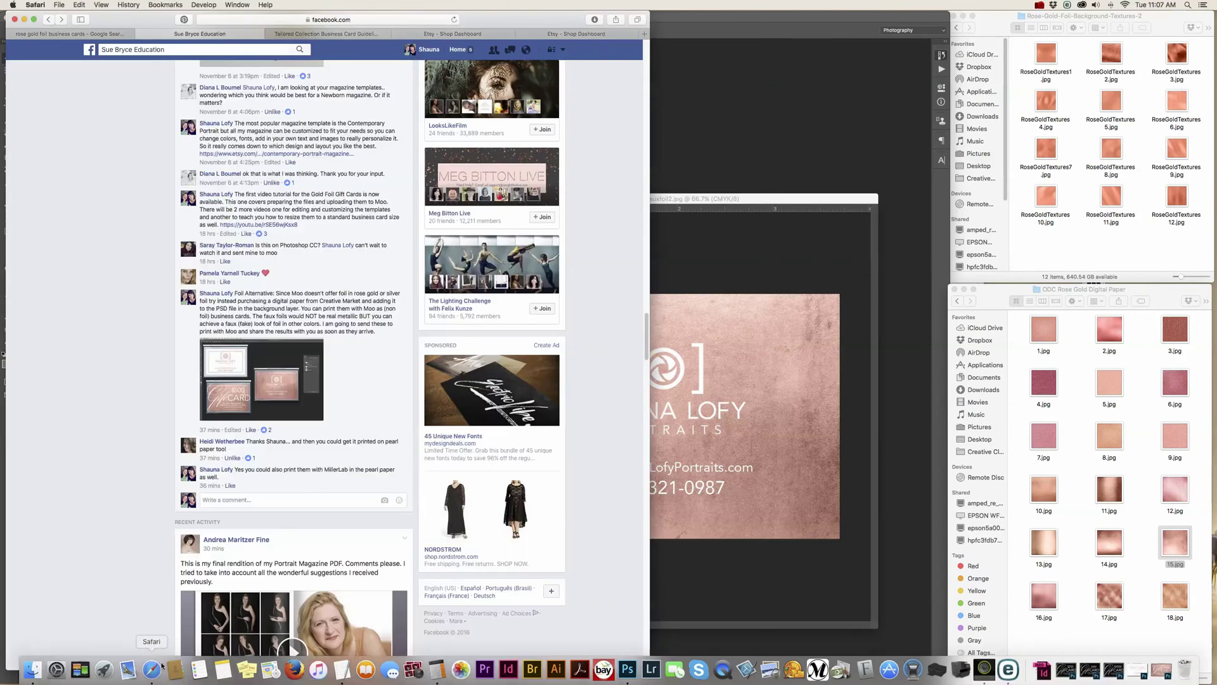
{"action": "left_click", "coordinate": [552, 35]}
{"action": "left_click", "coordinate": [431, 20]}
{"action": "left_click", "coordinate": [561, 35]}
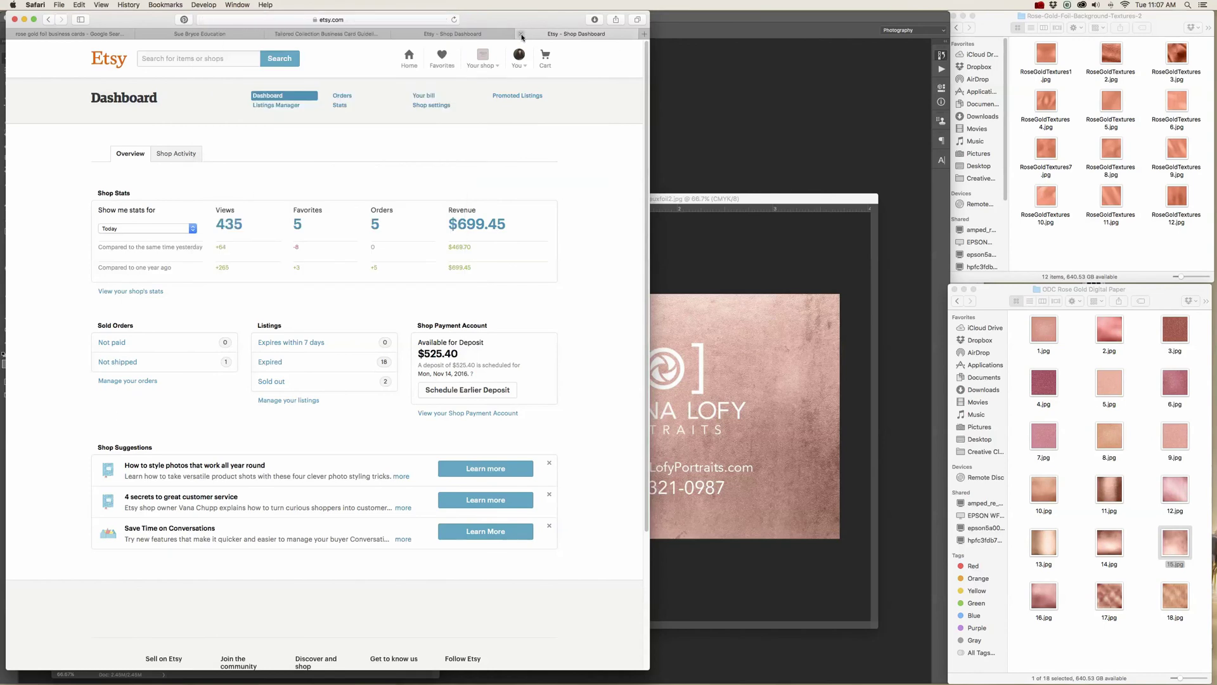
{"action": "left_click", "coordinate": [430, 22]}
{"action": "type", "text": "moo.co"}
{"action": "key", "text": "Return"}
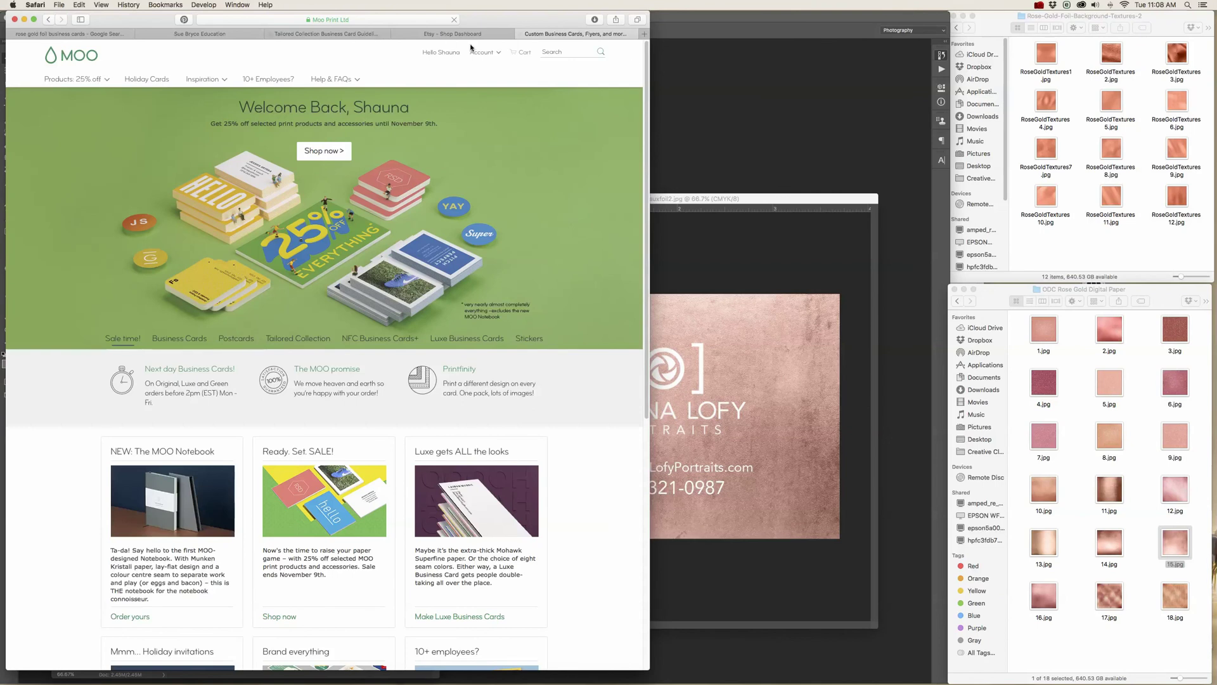
Start an Original Business Cards order in MOO Size, using the option to upload a complete design
{"action": "left_click", "coordinate": [89, 79]}
{"action": "mouse_move", "coordinate": [80, 120]}
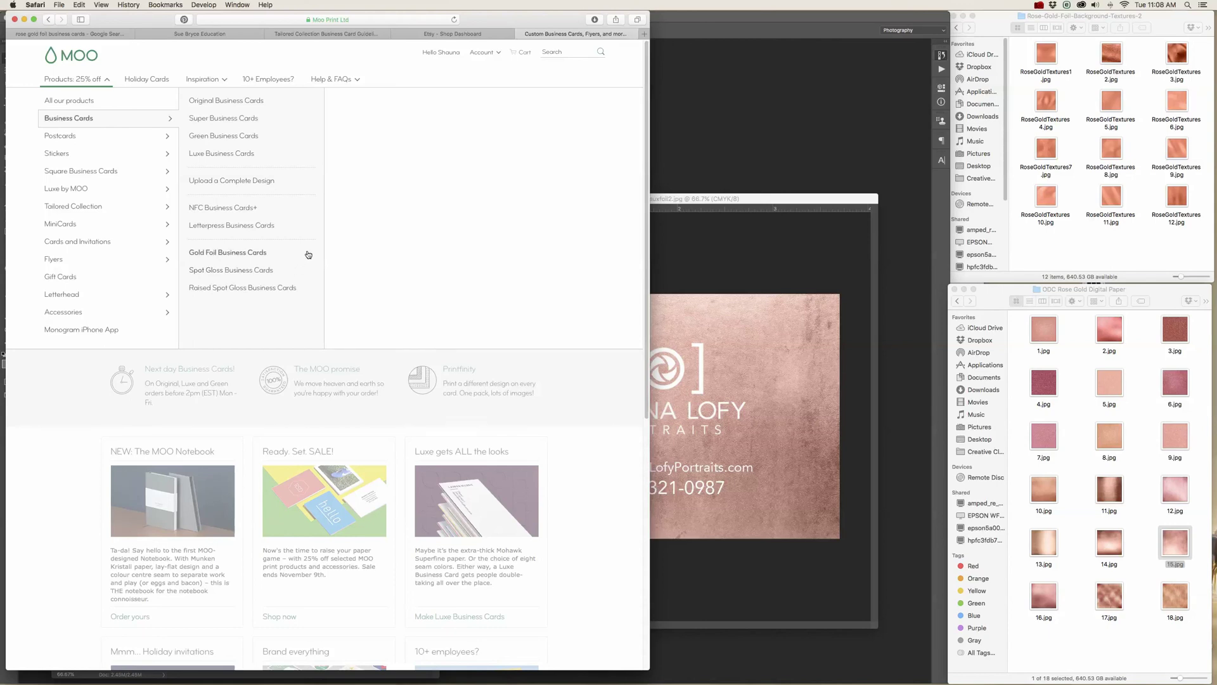
{"action": "left_click", "coordinate": [251, 103]}
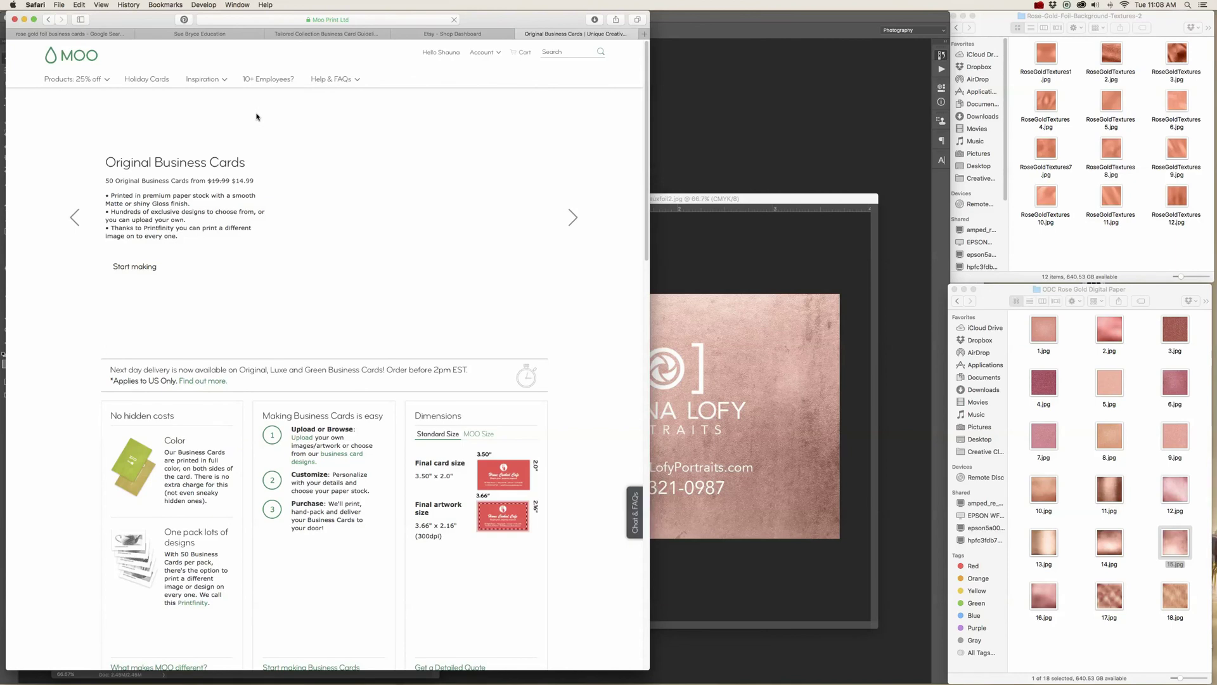
{"action": "left_click", "coordinate": [144, 267]}
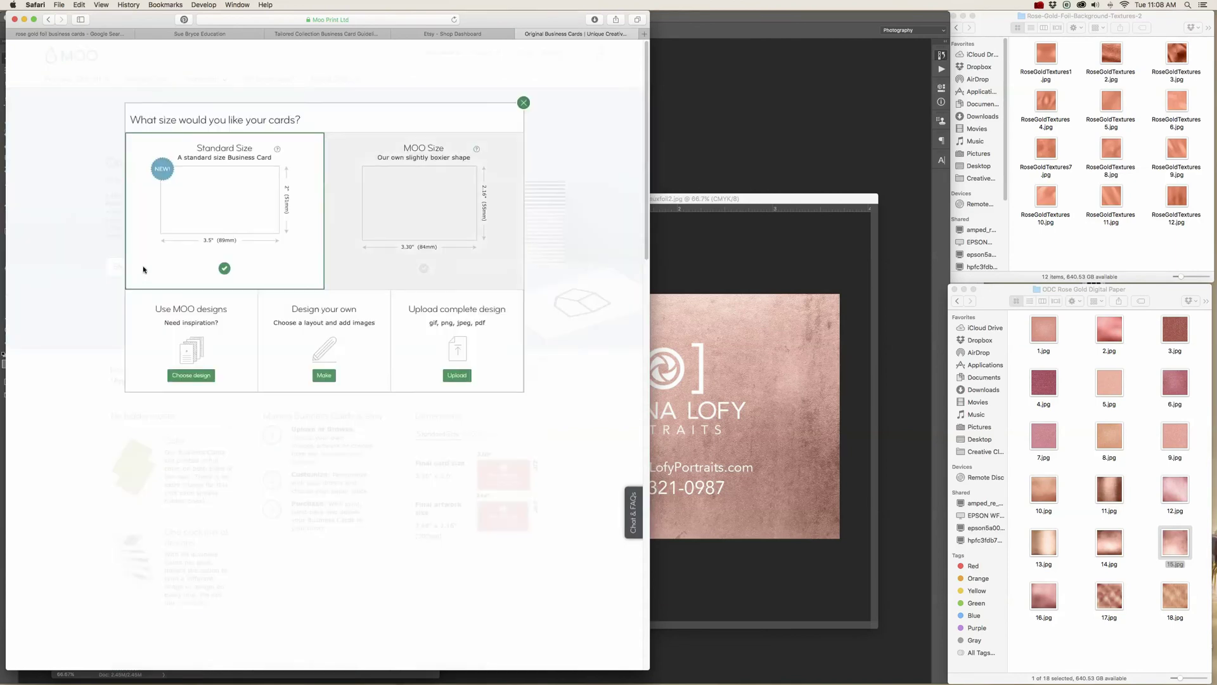
{"action": "left_click", "coordinate": [414, 210]}
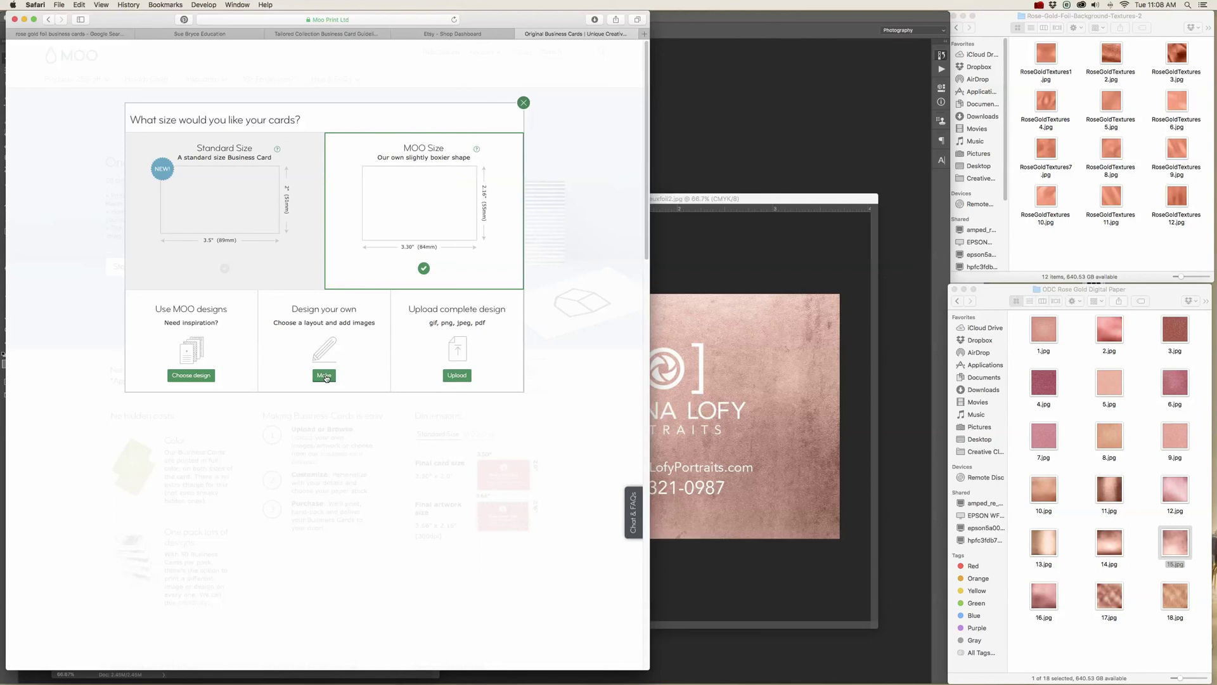
{"action": "left_click", "coordinate": [458, 377]}
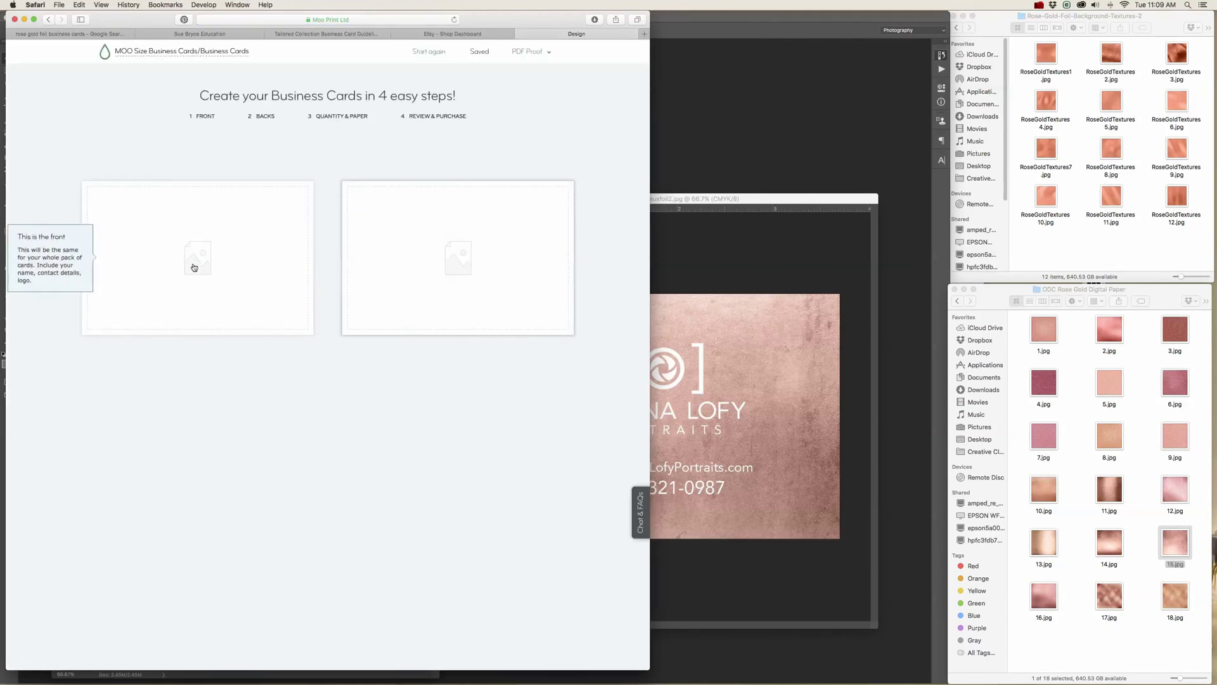
Upload Gift Card-FRONT_fauxfoil.jpg from Templates 2015 > Gold Foil Cards > Photoshop Gift Cards as the card front
{"action": "left_click", "coordinate": [196, 267]}
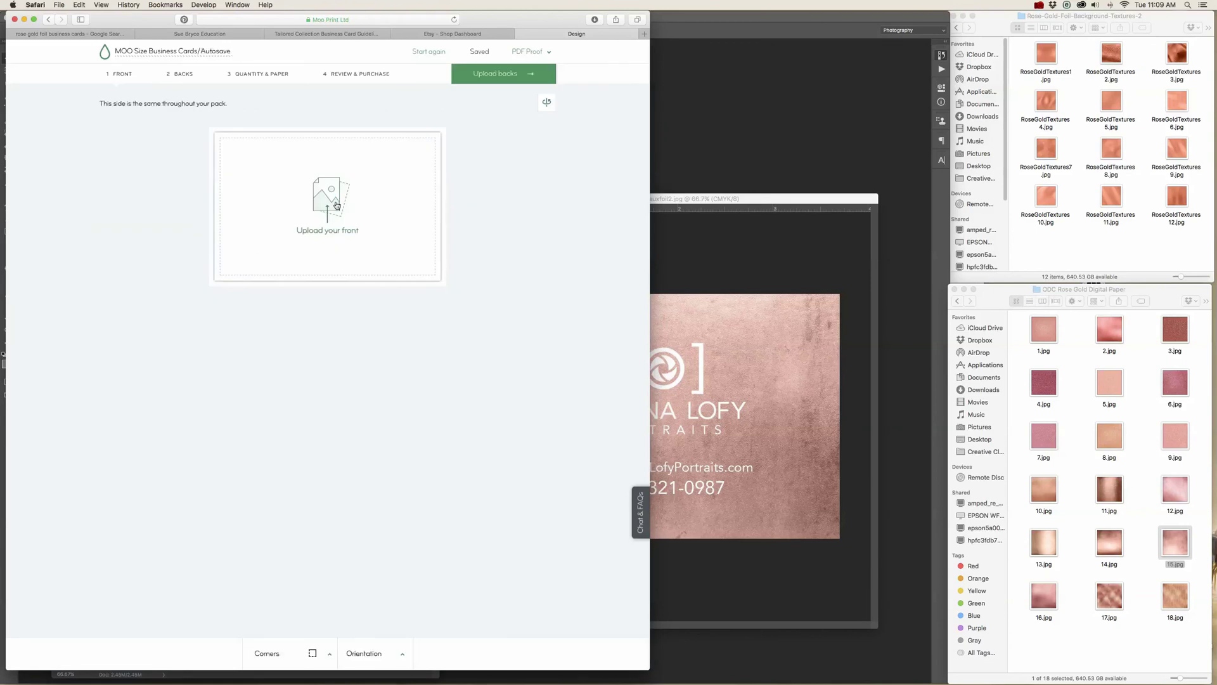
{"action": "left_click", "coordinate": [330, 208]}
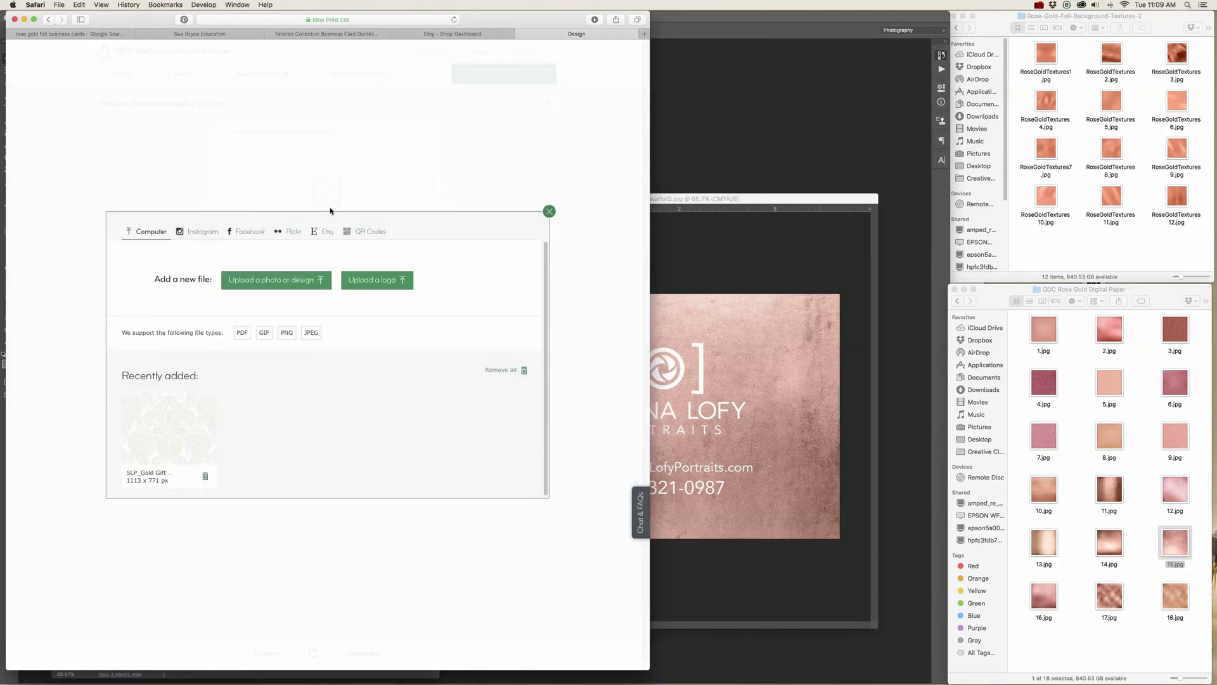
{"action": "left_click", "coordinate": [312, 281]}
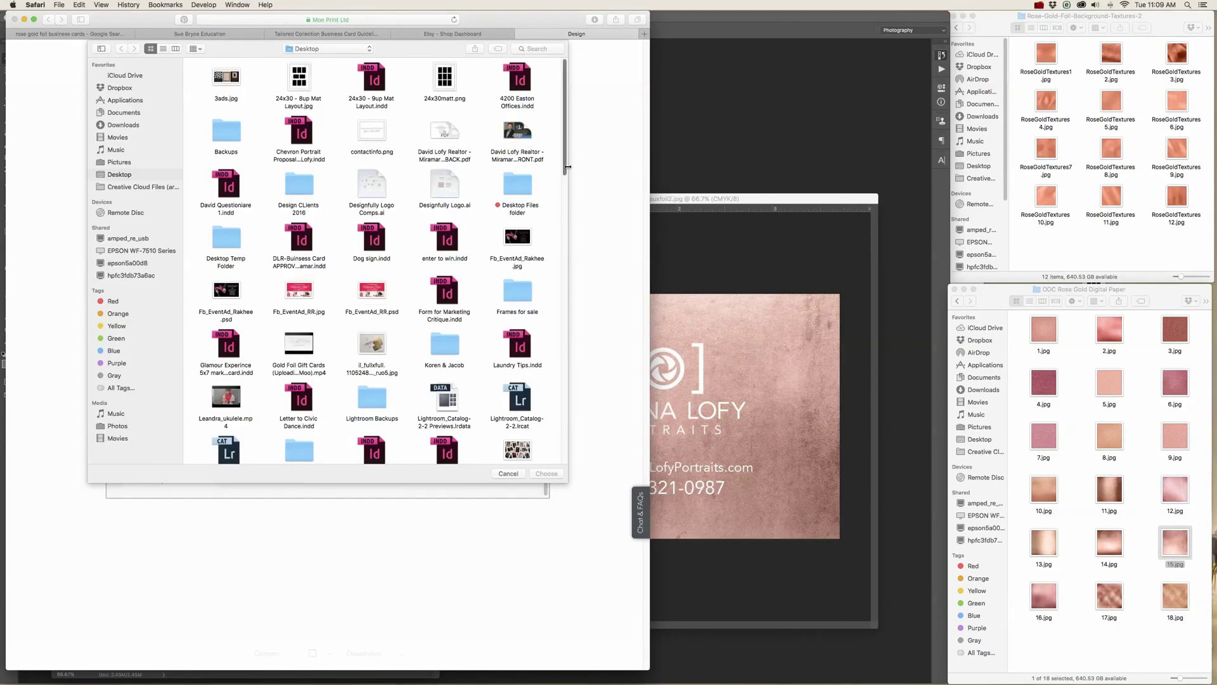
{"action": "scroll", "coordinate": [565, 234], "scroll_direction": "down", "scroll_amount": 15}
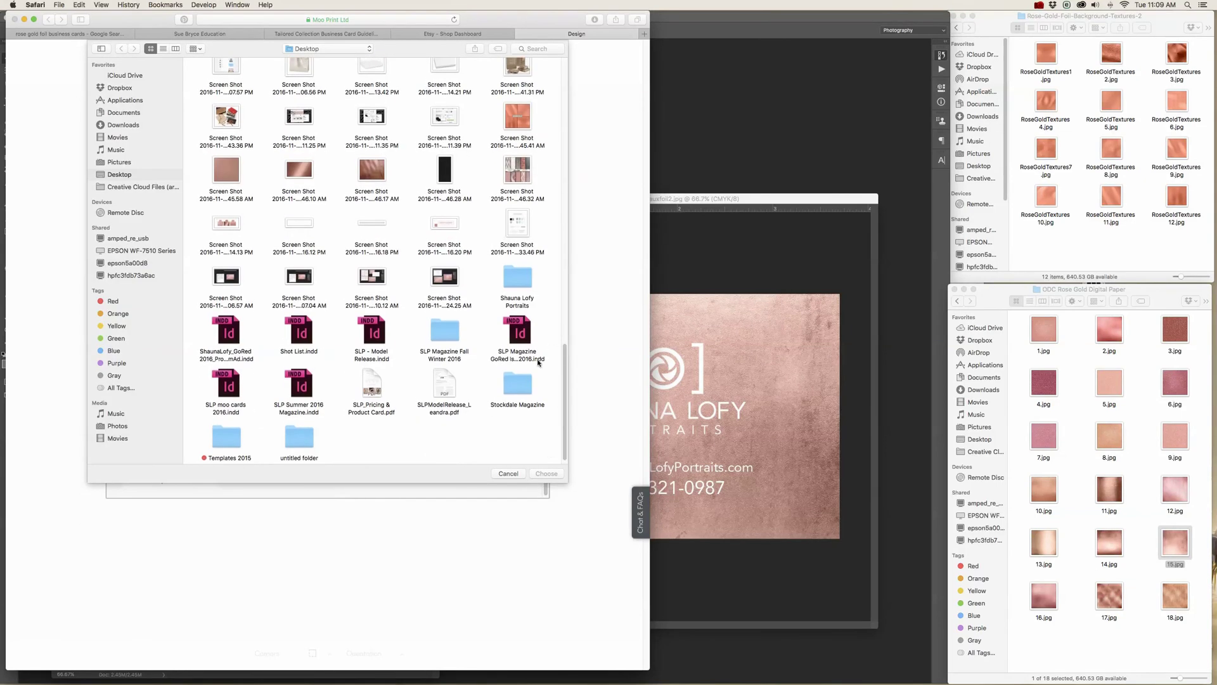
{"action": "double_click", "coordinate": [233, 441]}
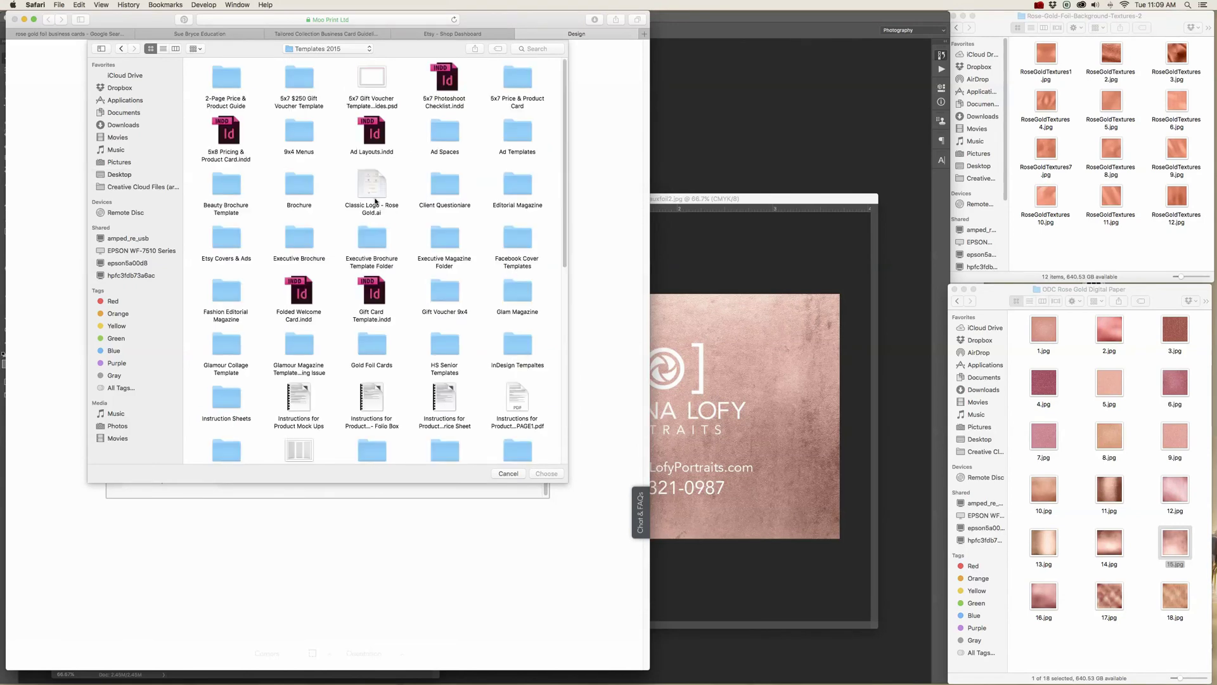
{"action": "scroll", "coordinate": [560, 186], "scroll_direction": "down", "scroll_amount": 2}
{"action": "scroll", "coordinate": [559, 153], "scroll_direction": "up", "scroll_amount": 2}
{"action": "scroll", "coordinate": [559, 173], "scroll_direction": "down", "scroll_amount": 1}
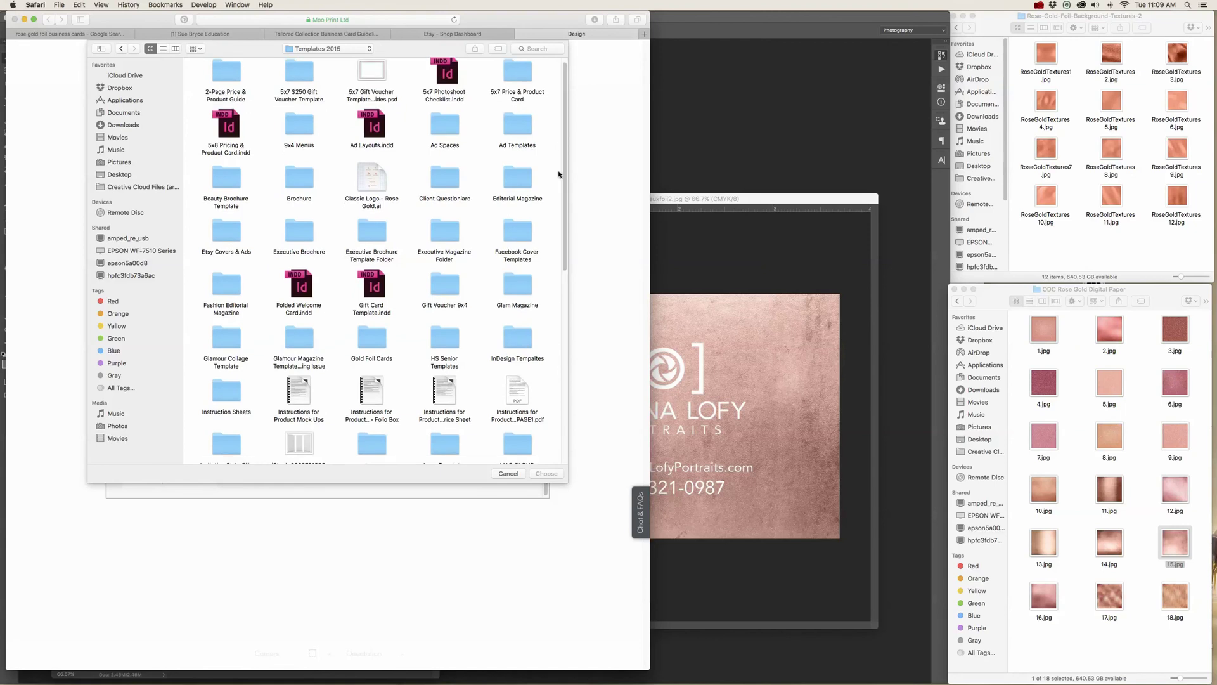
{"action": "double_click", "coordinate": [372, 330]}
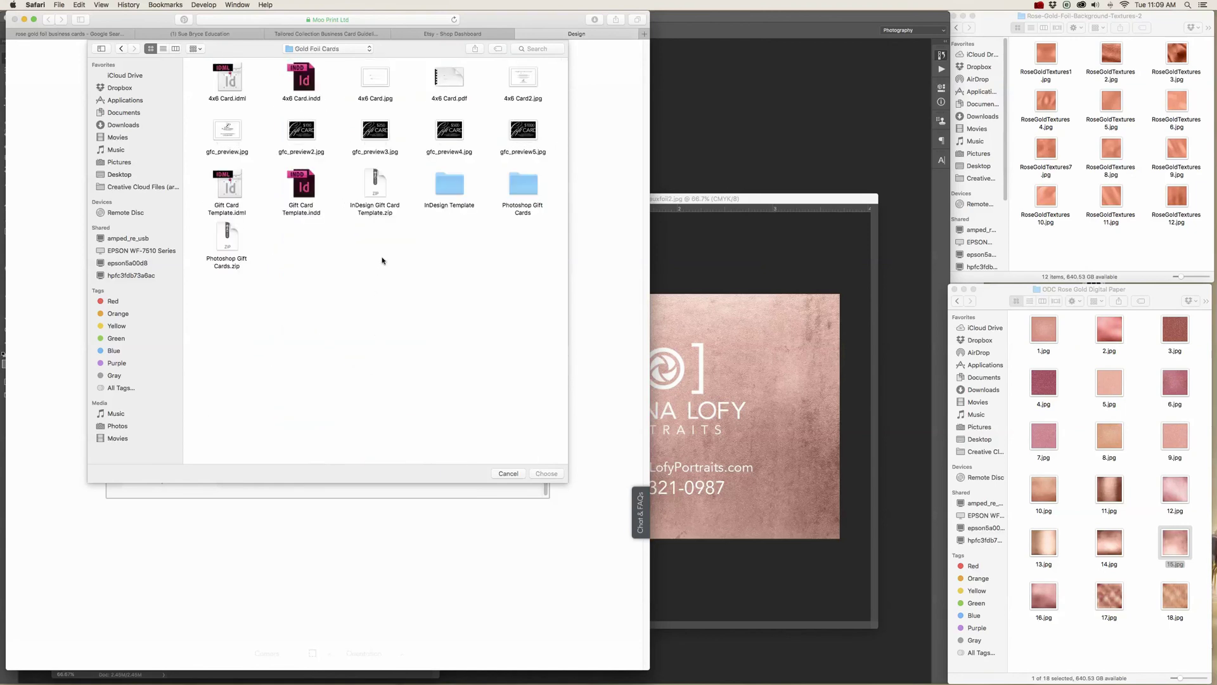
{"action": "double_click", "coordinate": [528, 188]}
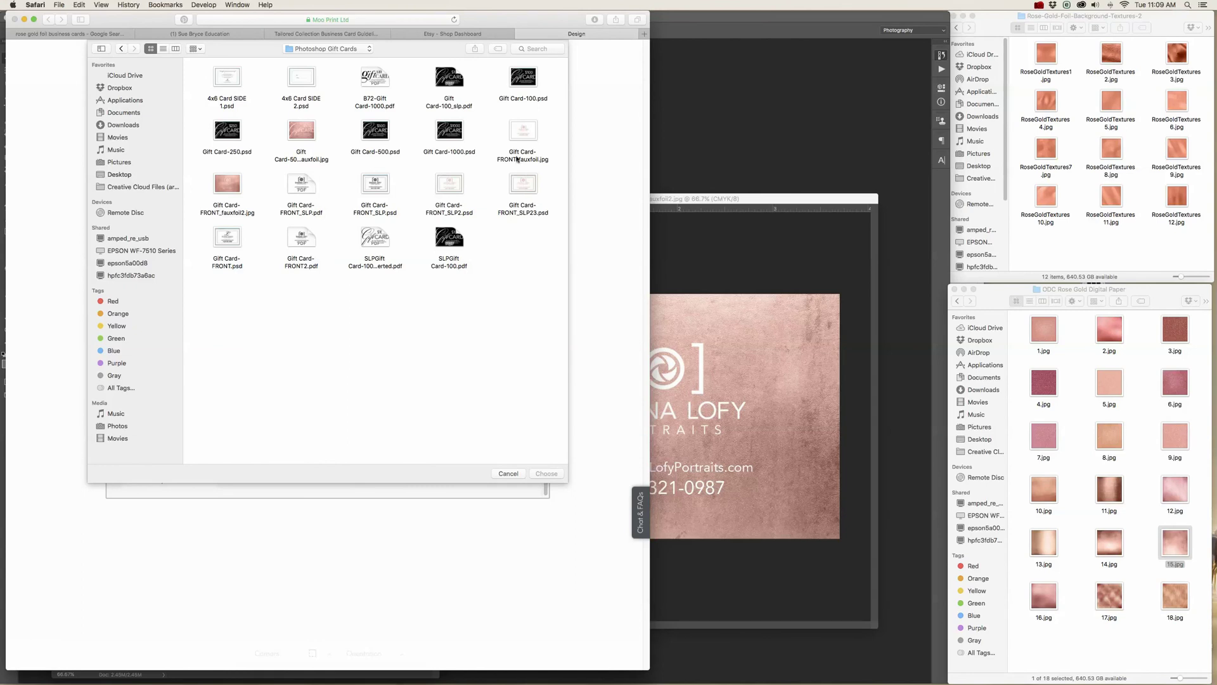
{"action": "left_click", "coordinate": [522, 134]}
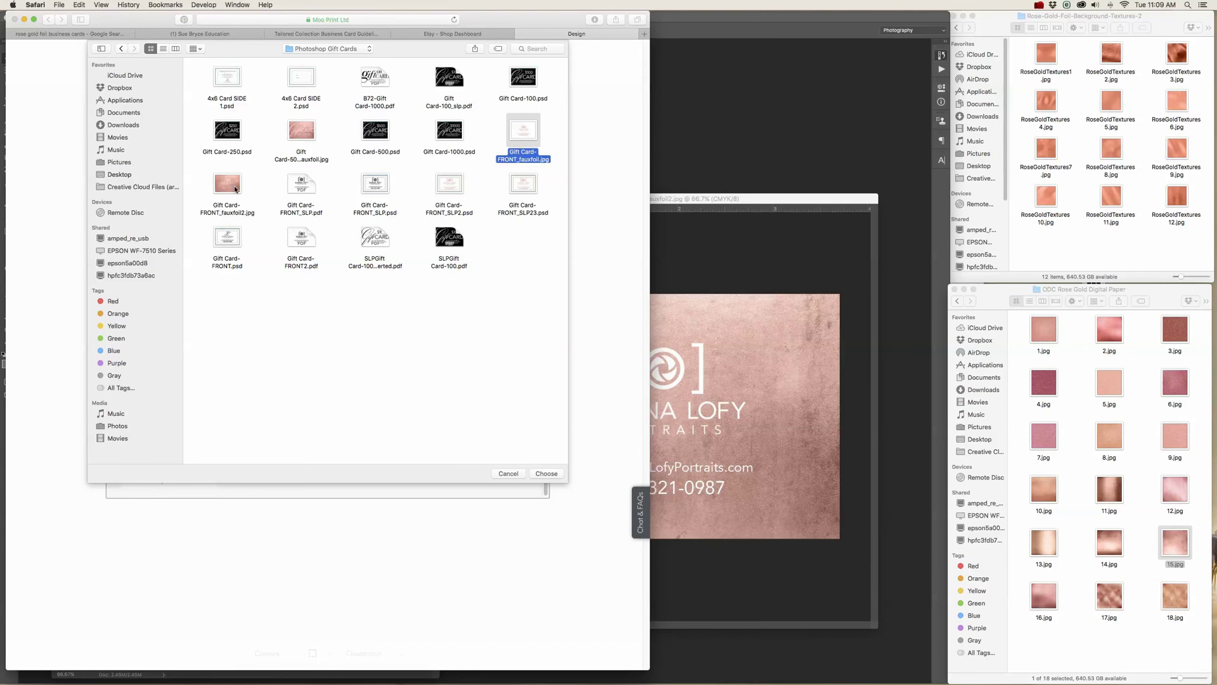
{"action": "left_click", "coordinate": [546, 473]}
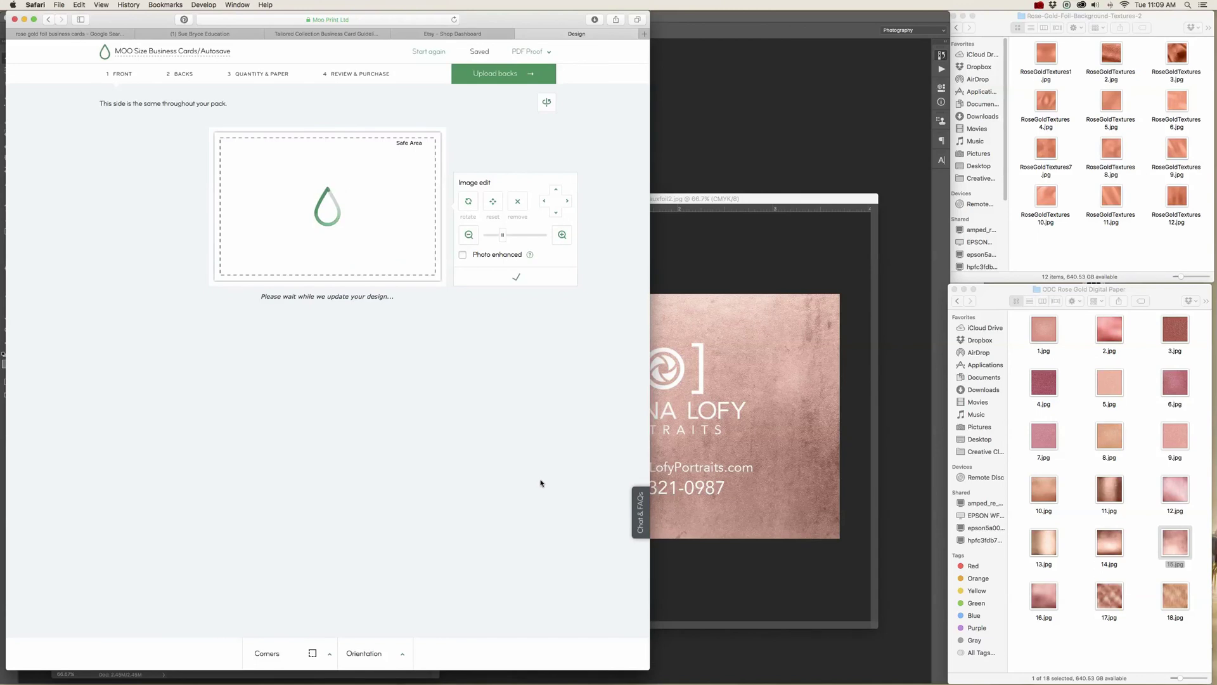
Continue to the card backs and upload the $500 rose gold faux foil gift card JPEG as the back
{"action": "left_click", "coordinate": [522, 75]}
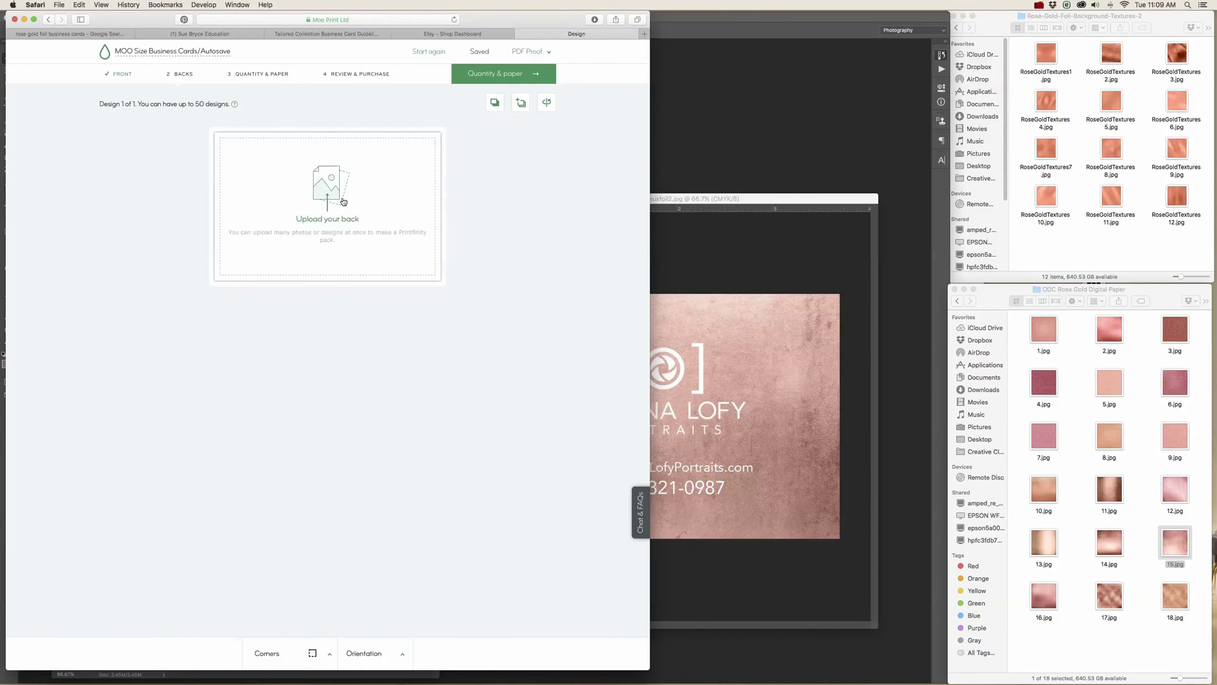
{"action": "left_click", "coordinate": [343, 205]}
{"action": "left_click", "coordinate": [299, 283]}
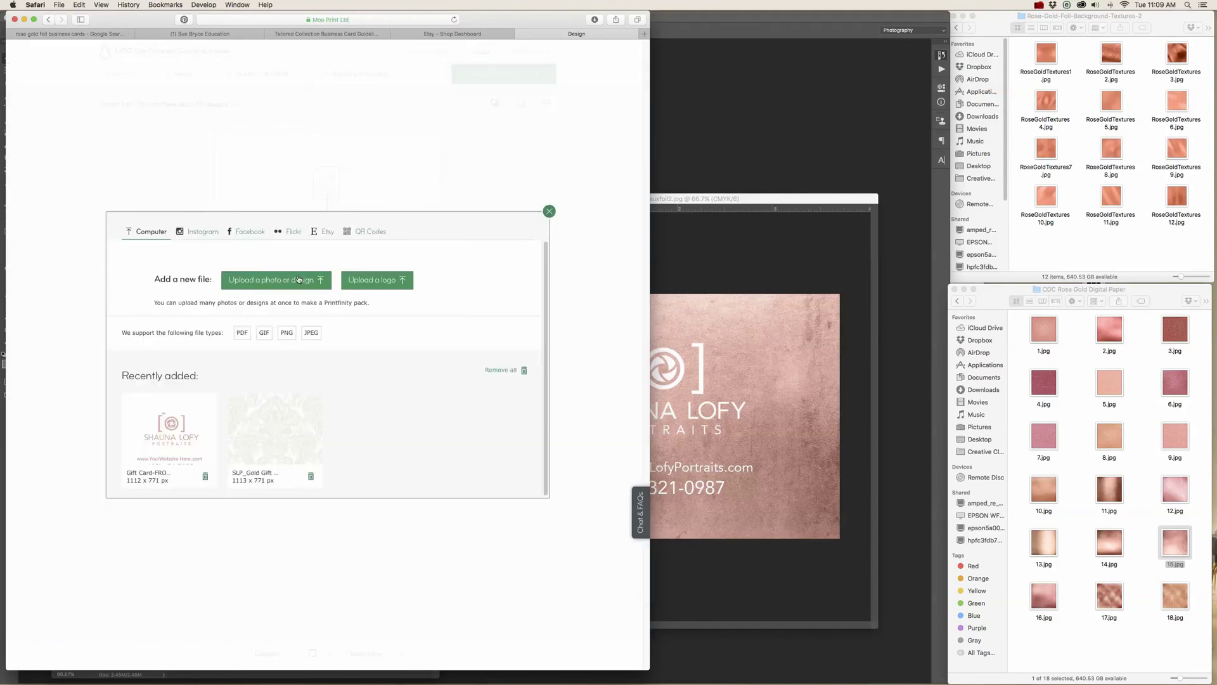
{"action": "left_click", "coordinate": [311, 131]}
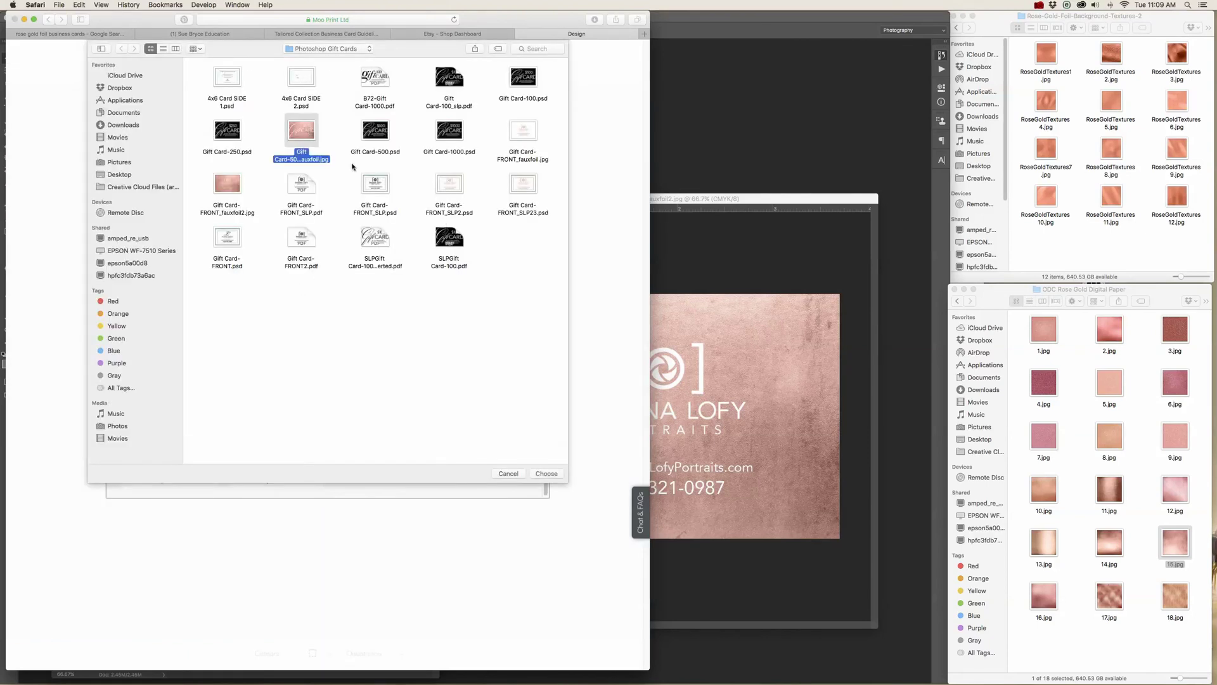
{"action": "left_click", "coordinate": [544, 475]}
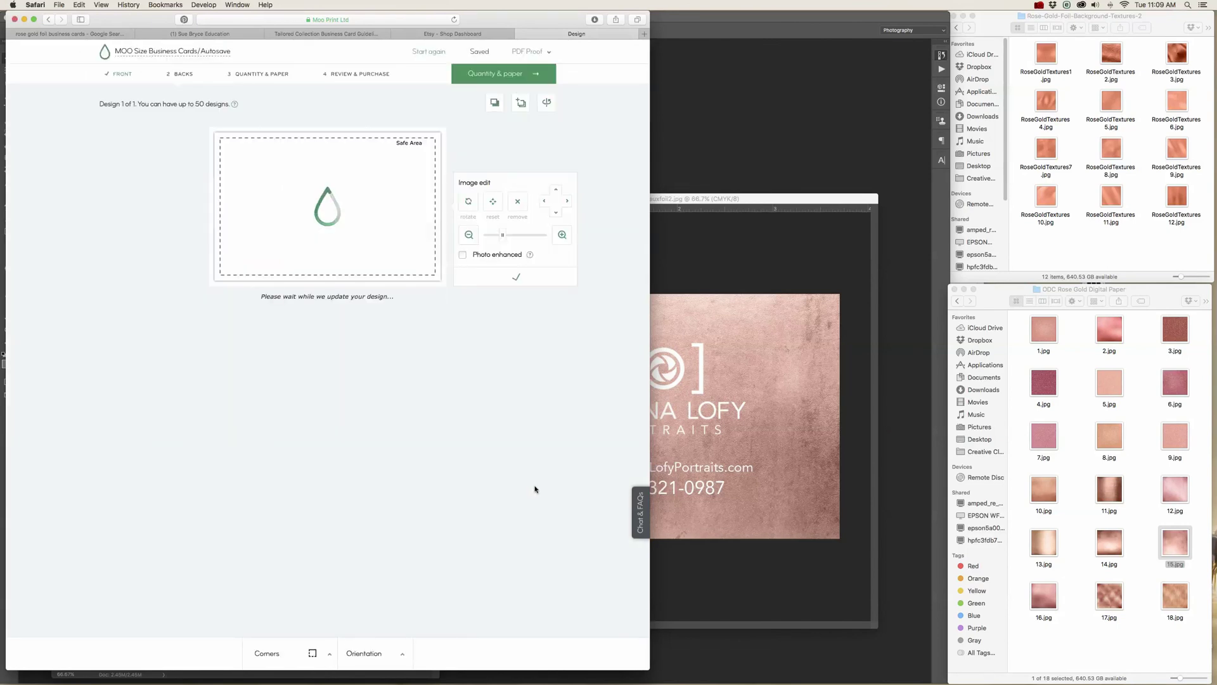
Set the order to rounded corners and 50 cards, and proceed to the review and purchase stage
{"action": "left_click", "coordinate": [549, 75]}
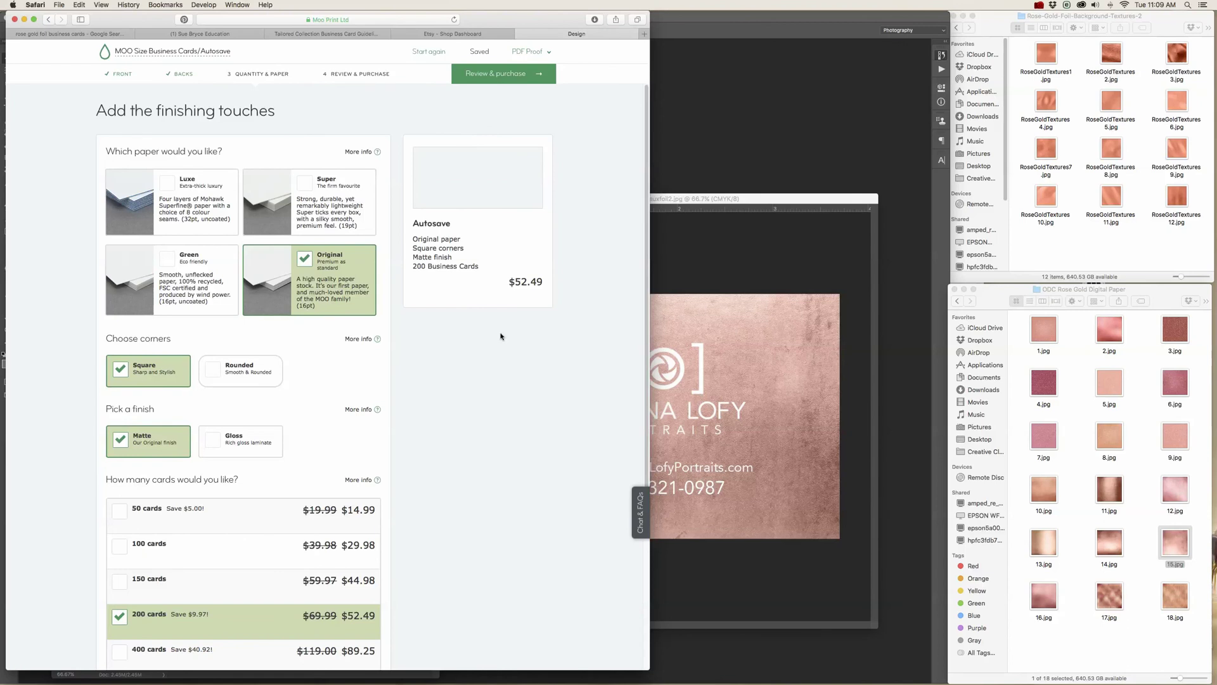
{"action": "left_click", "coordinate": [217, 369]}
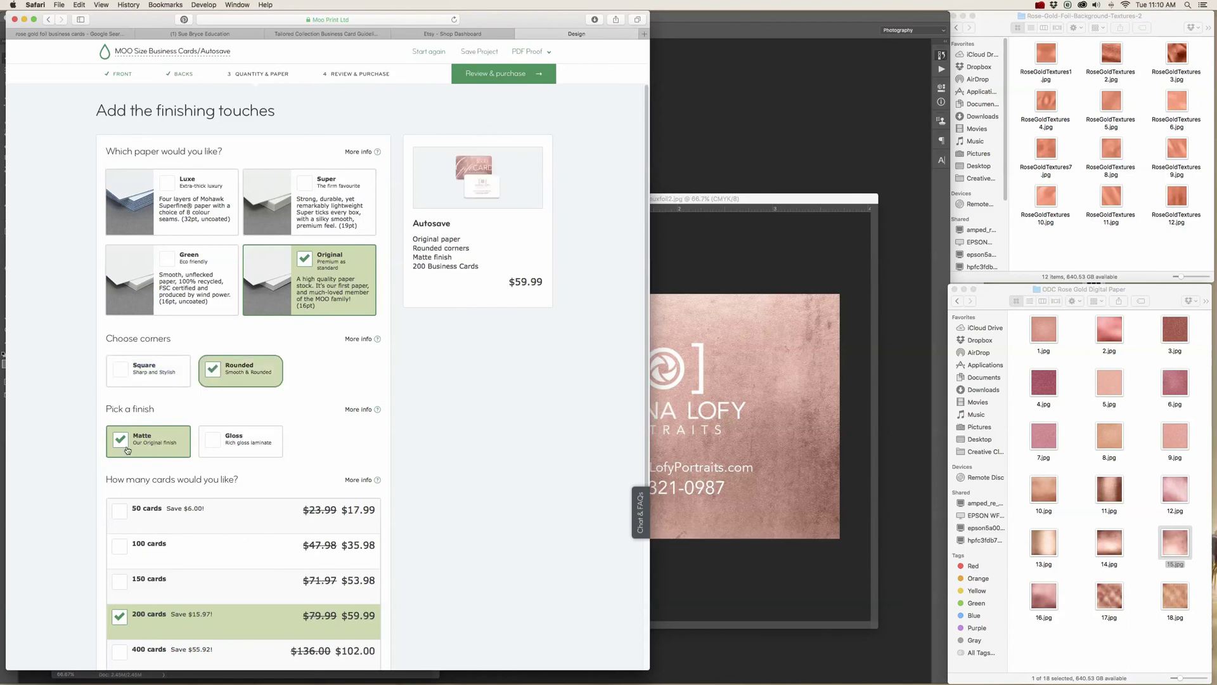
{"action": "scroll", "coordinate": [634, 254], "scroll_direction": "down", "scroll_amount": 3}
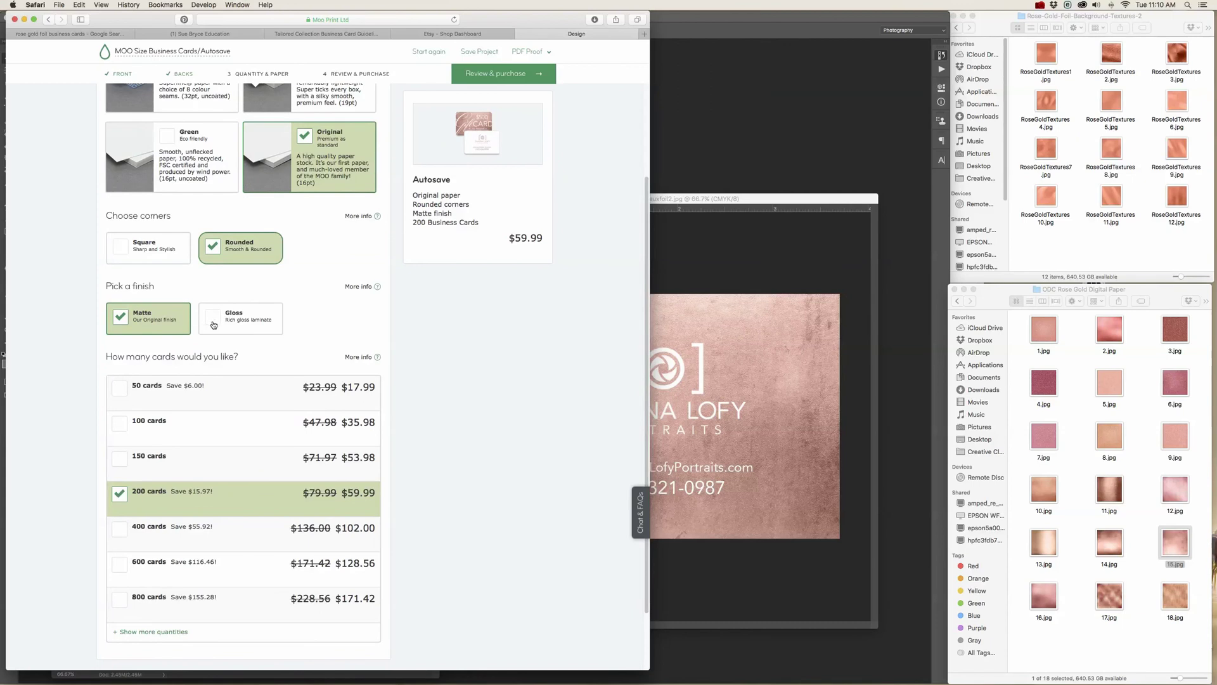
{"action": "left_click", "coordinate": [121, 389]}
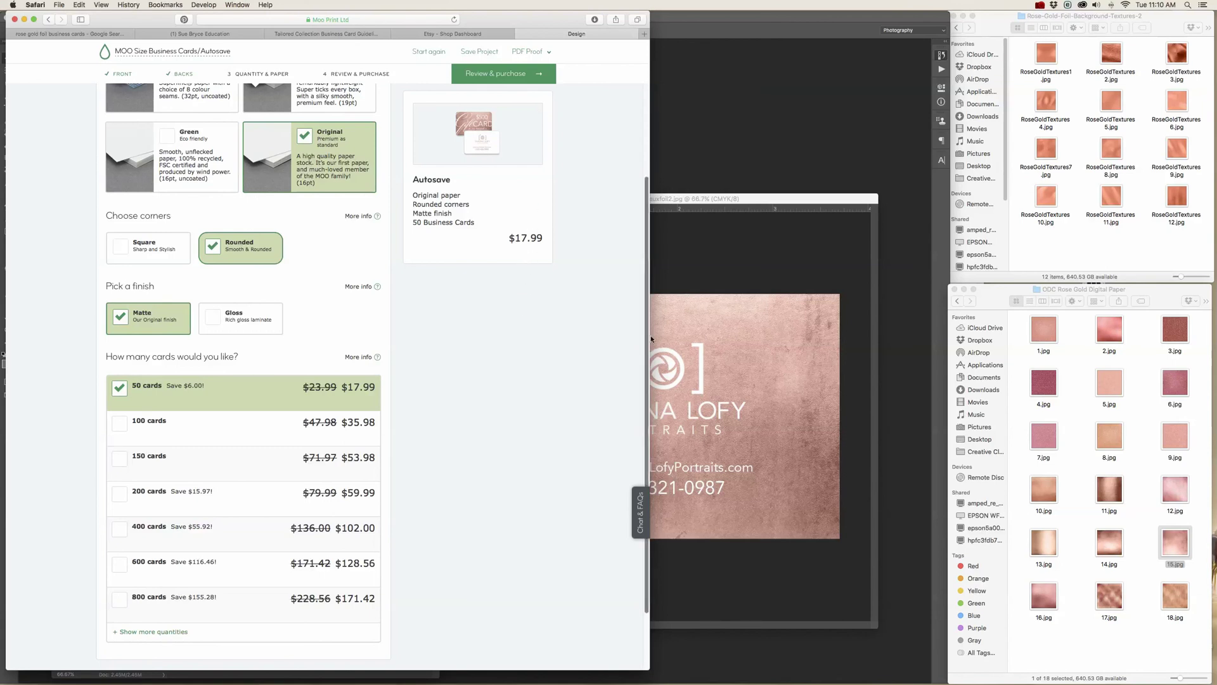
{"action": "left_click_drag", "start_coordinate": [647, 317], "coordinate": [615, 125]}
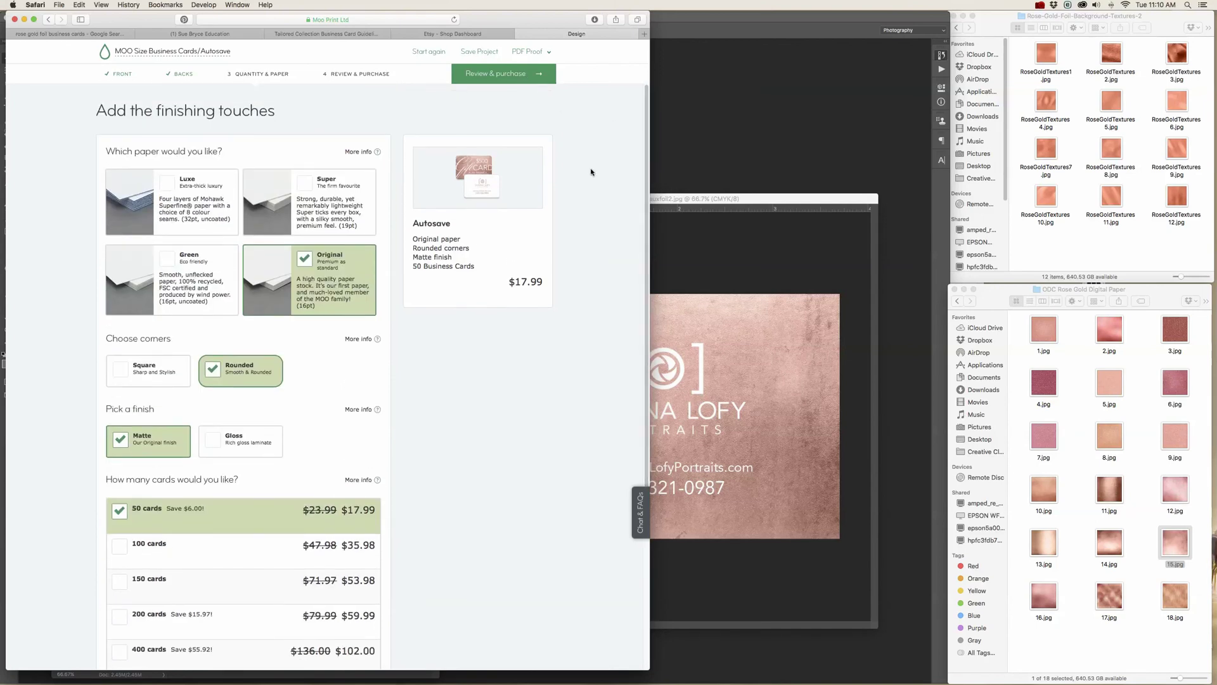
{"action": "left_click", "coordinate": [507, 75]}
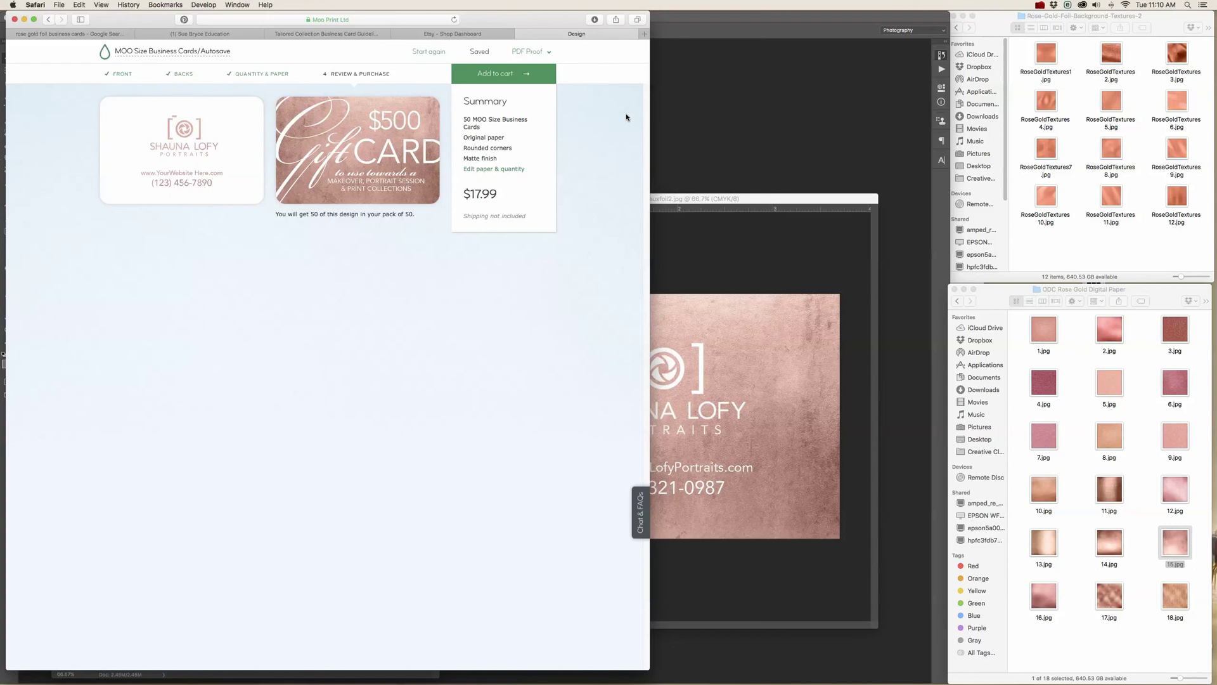
{"action": "left_click", "coordinate": [1143, 303]}
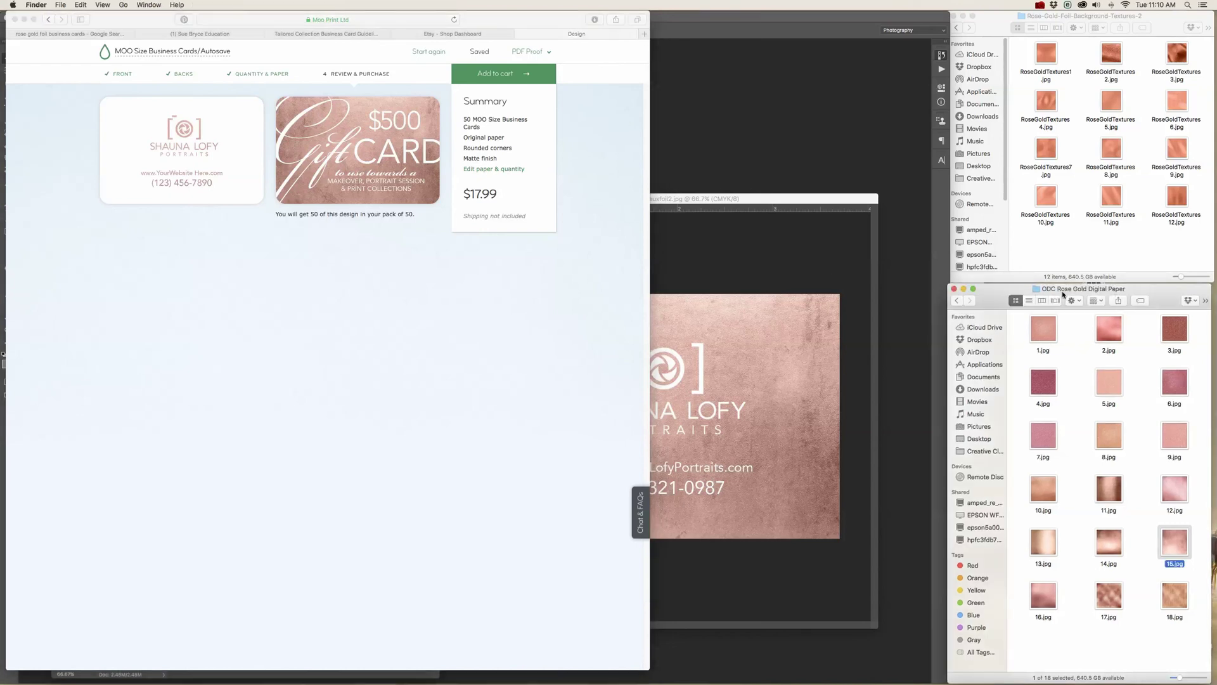
{"action": "left_click", "coordinate": [1148, 51]}
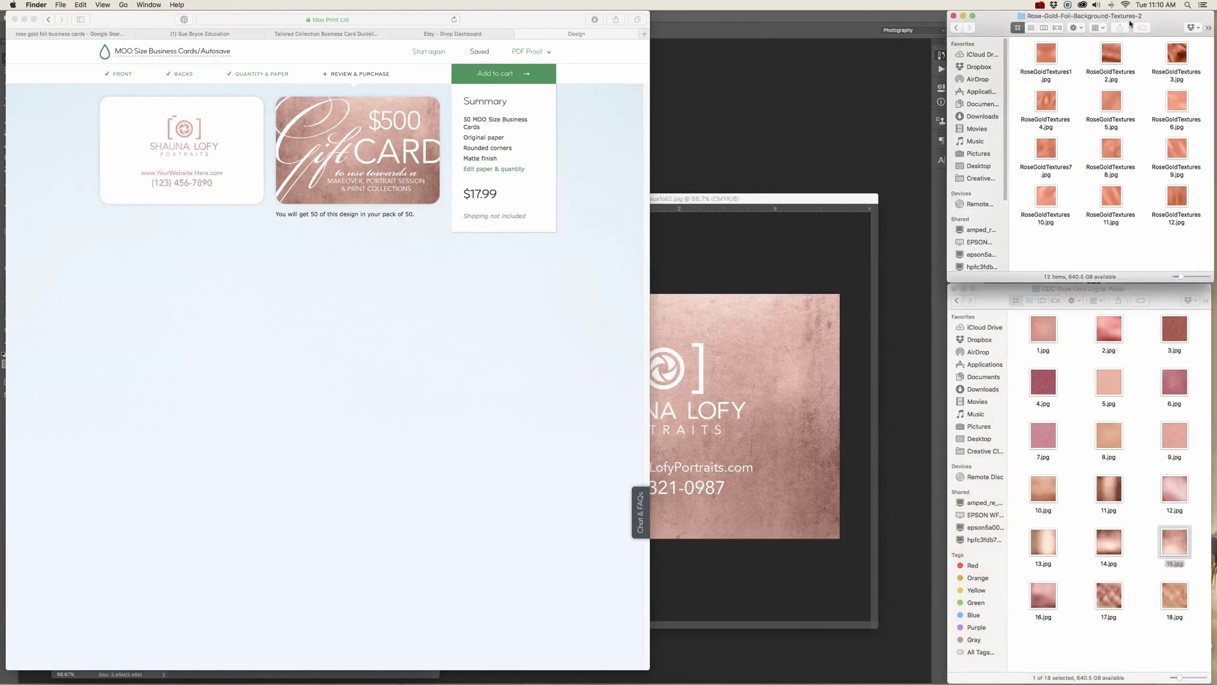
{"action": "left_click", "coordinate": [1096, 290]}
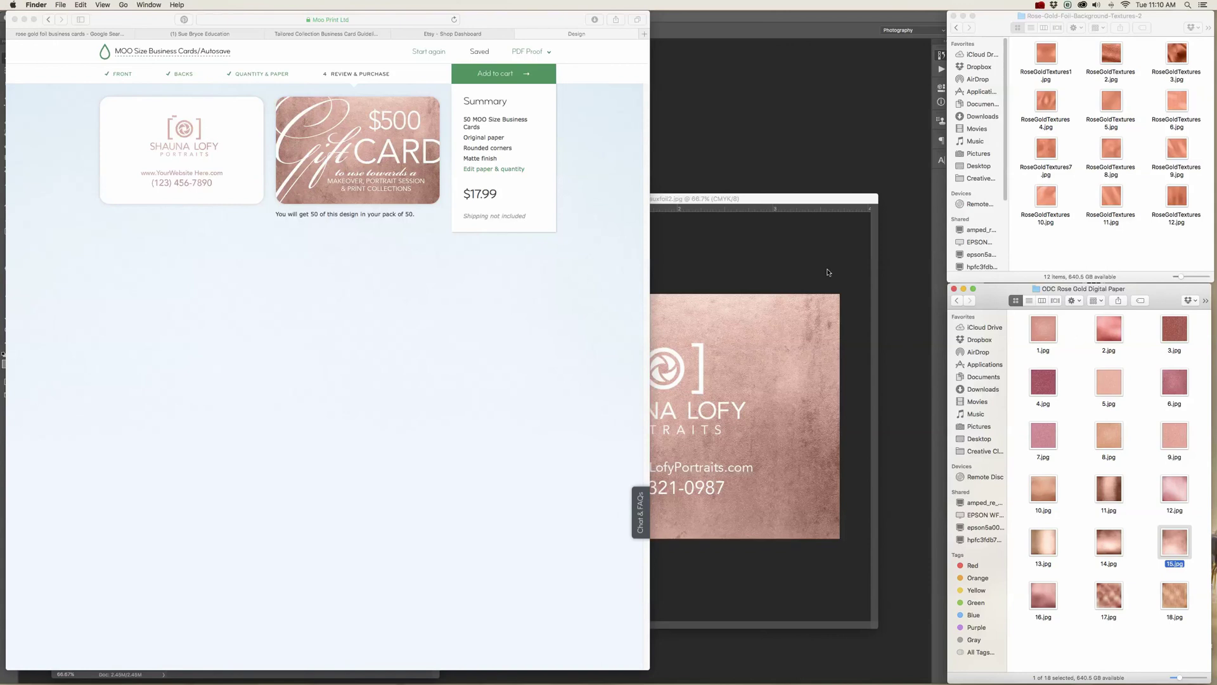
{"action": "left_click", "coordinate": [802, 296]}
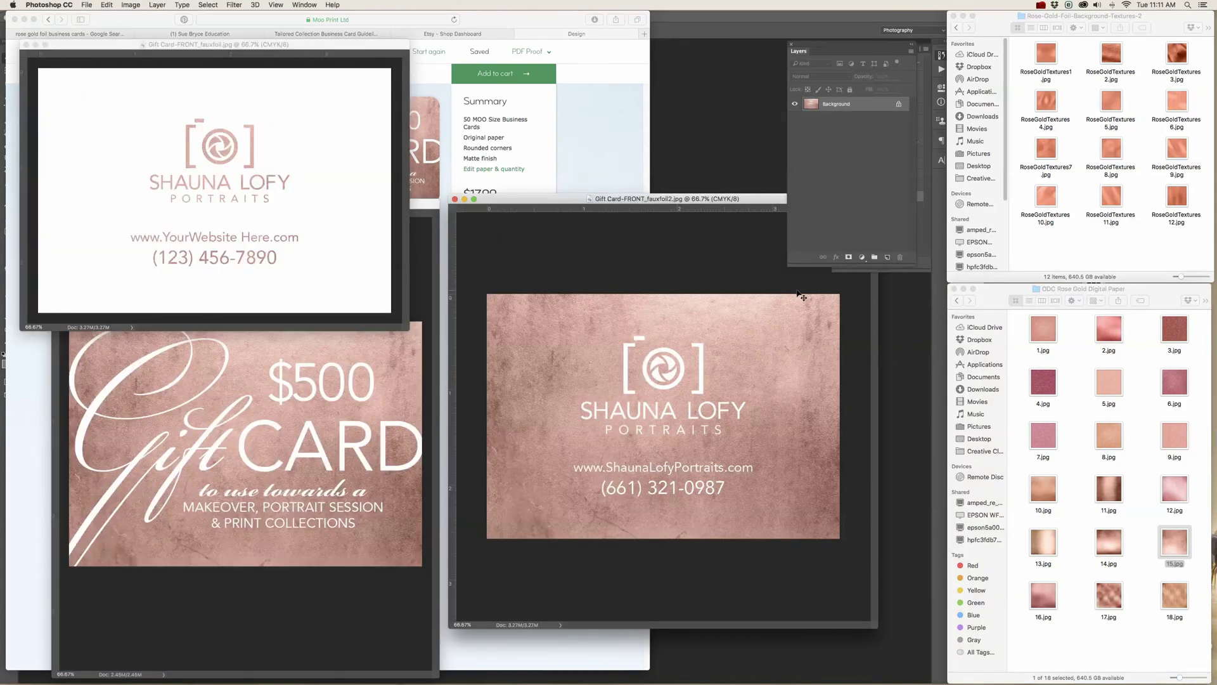